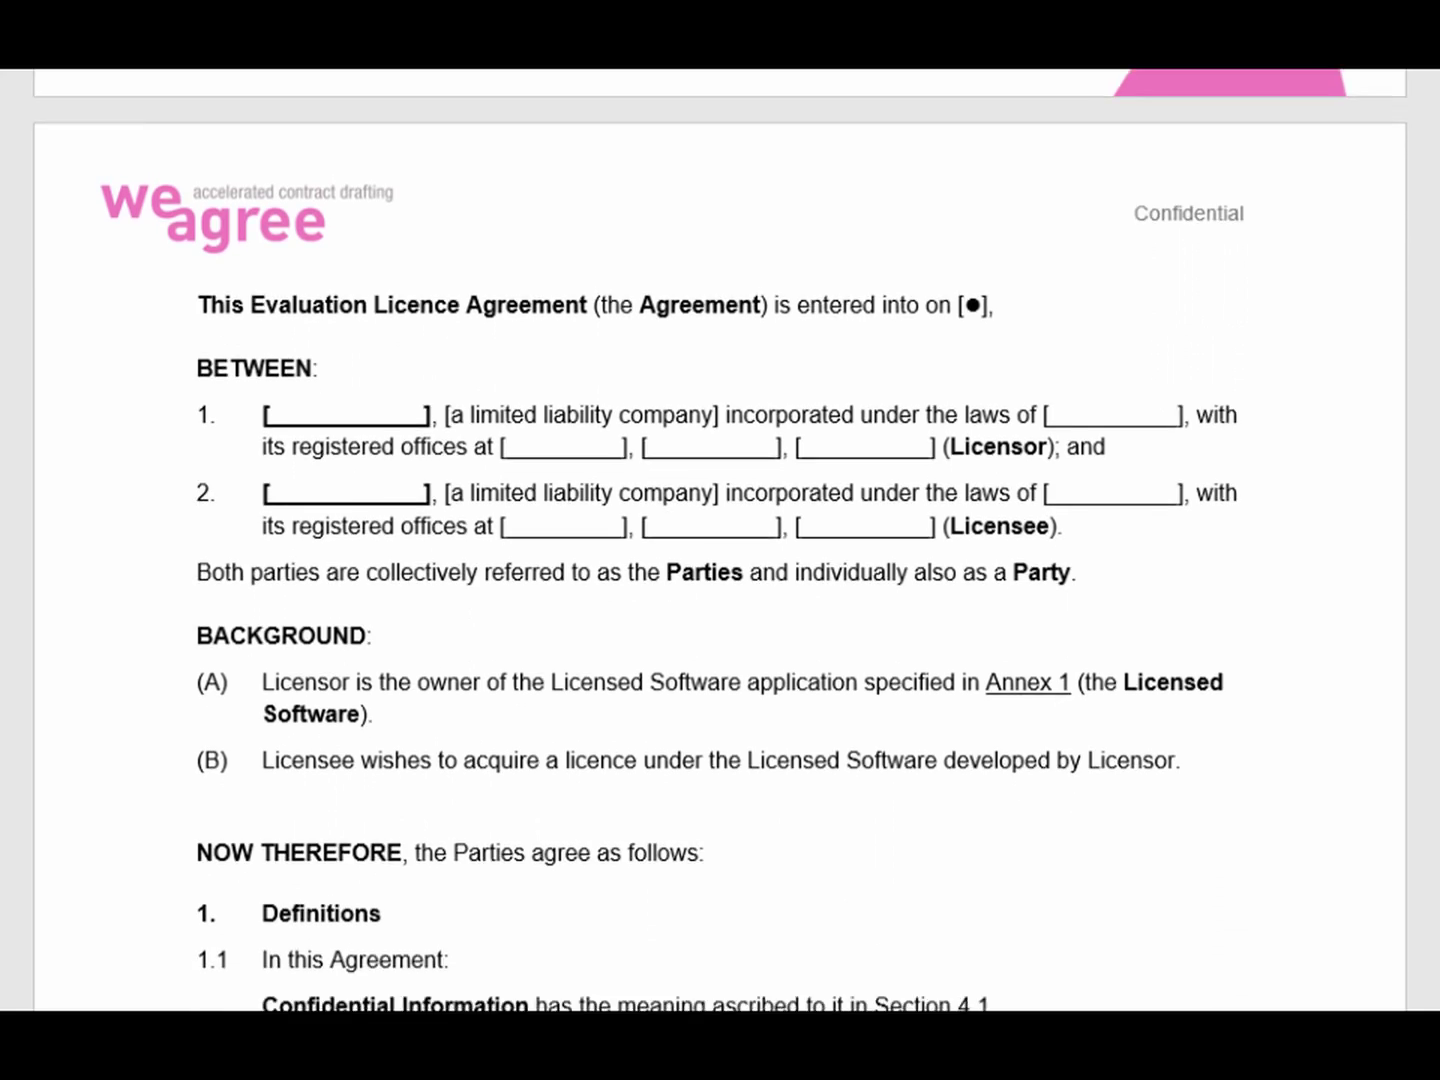
Insert a new building block named "Evaluation licence" into the Evaluation licence agreement.
{"action": "scroll", "coordinate": [720, 546], "scroll_direction": "down", "scroll_amount": 6}
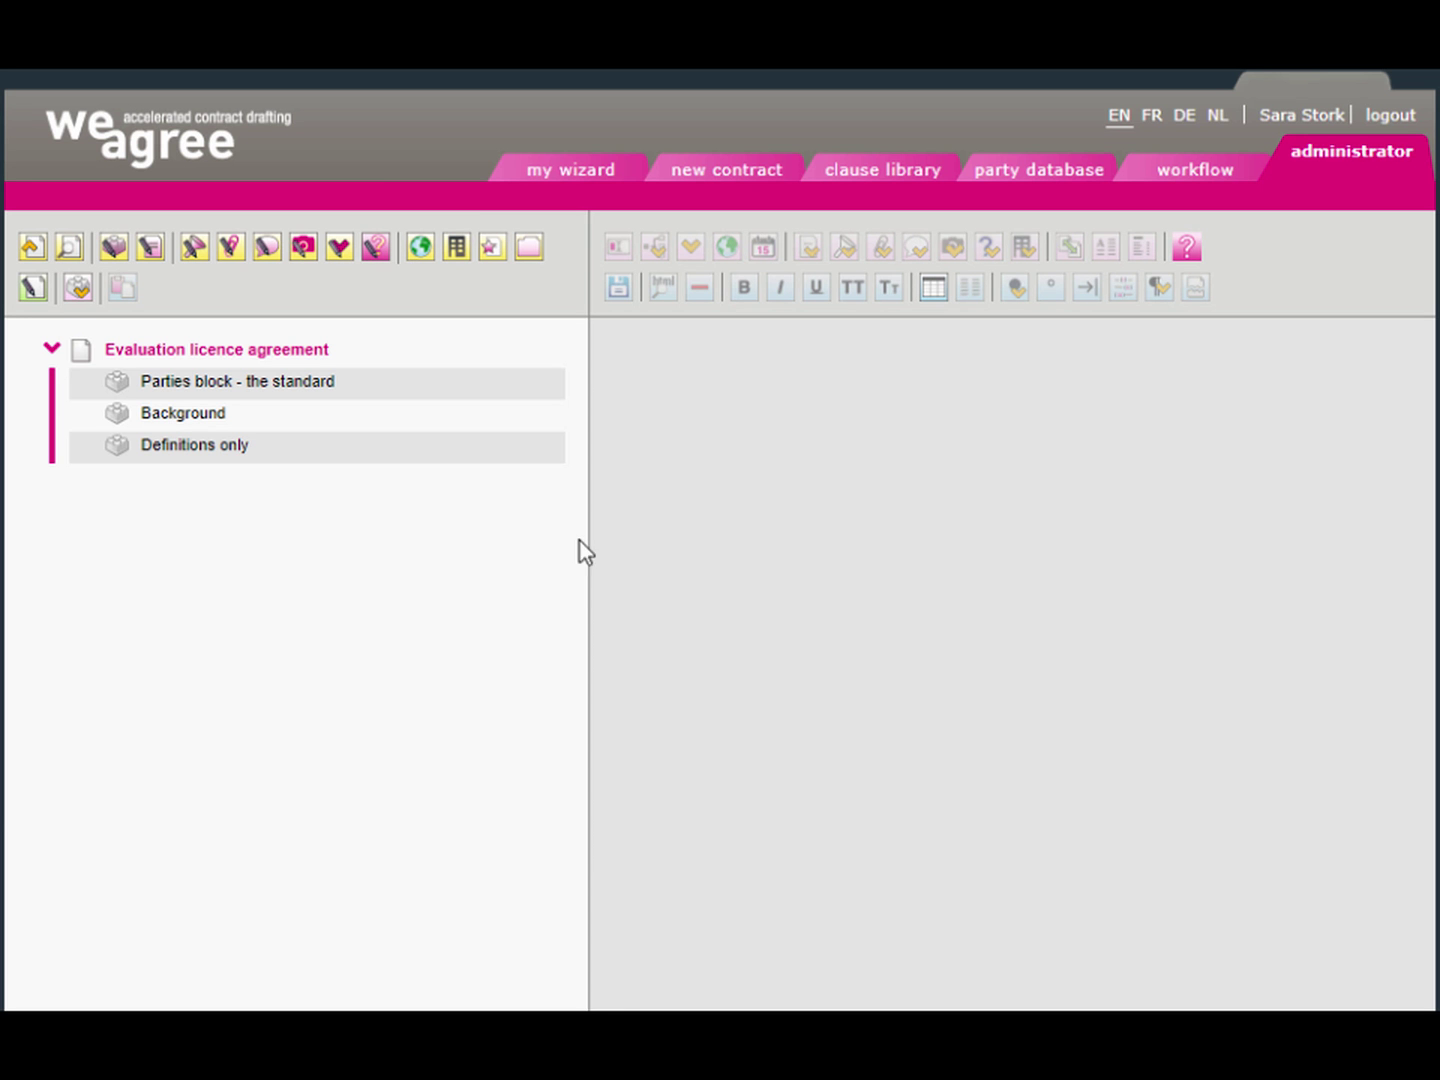
{"action": "left_click", "coordinate": [78, 290]}
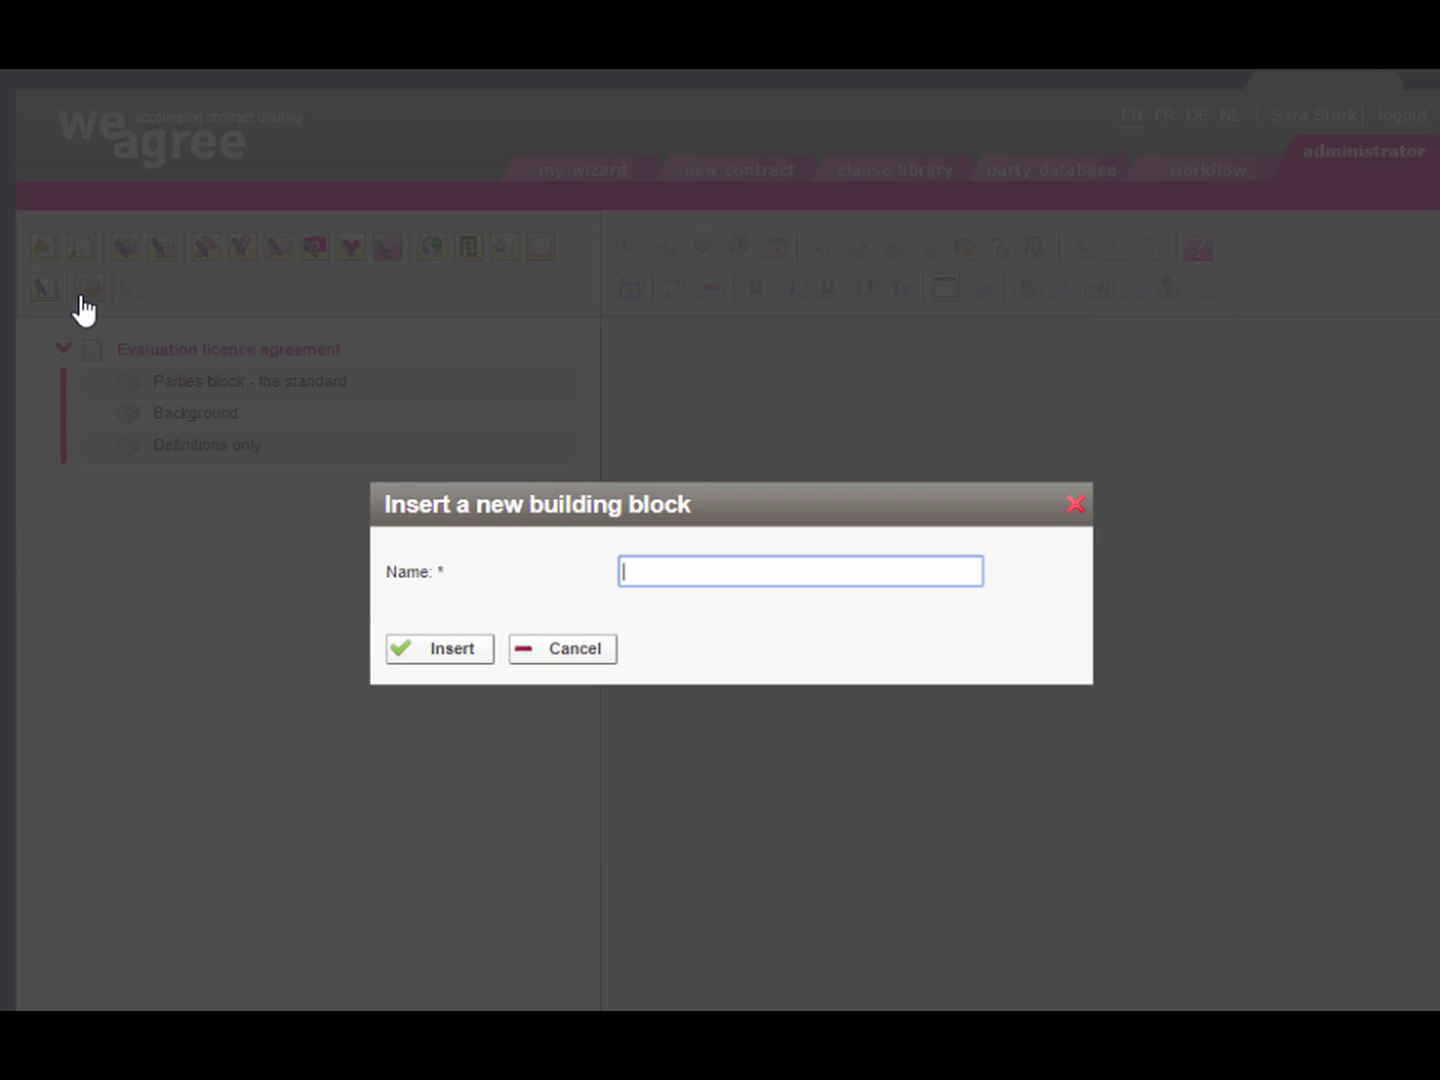
{"action": "type", "text": "Evaluation licence"}
{"action": "left_click", "coordinate": [432, 650]}
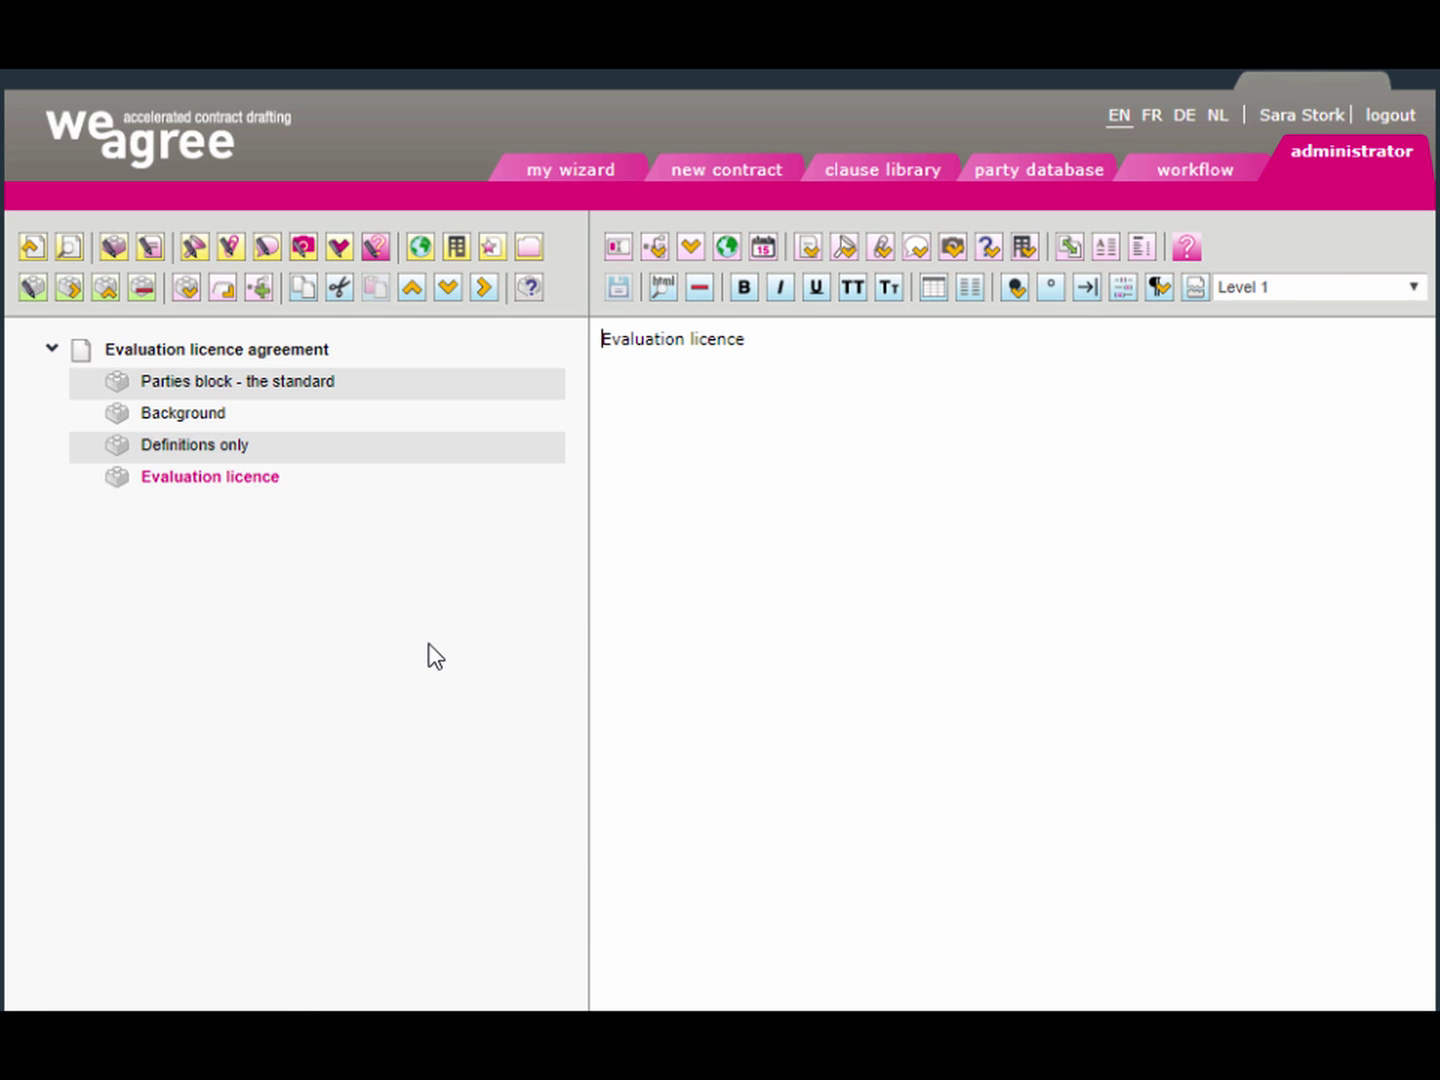
Try to format the "Evaluation licence" heading text as bold and underlined with the manual number "2." in front.
{"action": "key", "text": "ctrl+shift+Right"}
{"action": "key", "text": "ctrl+shift+Right"}
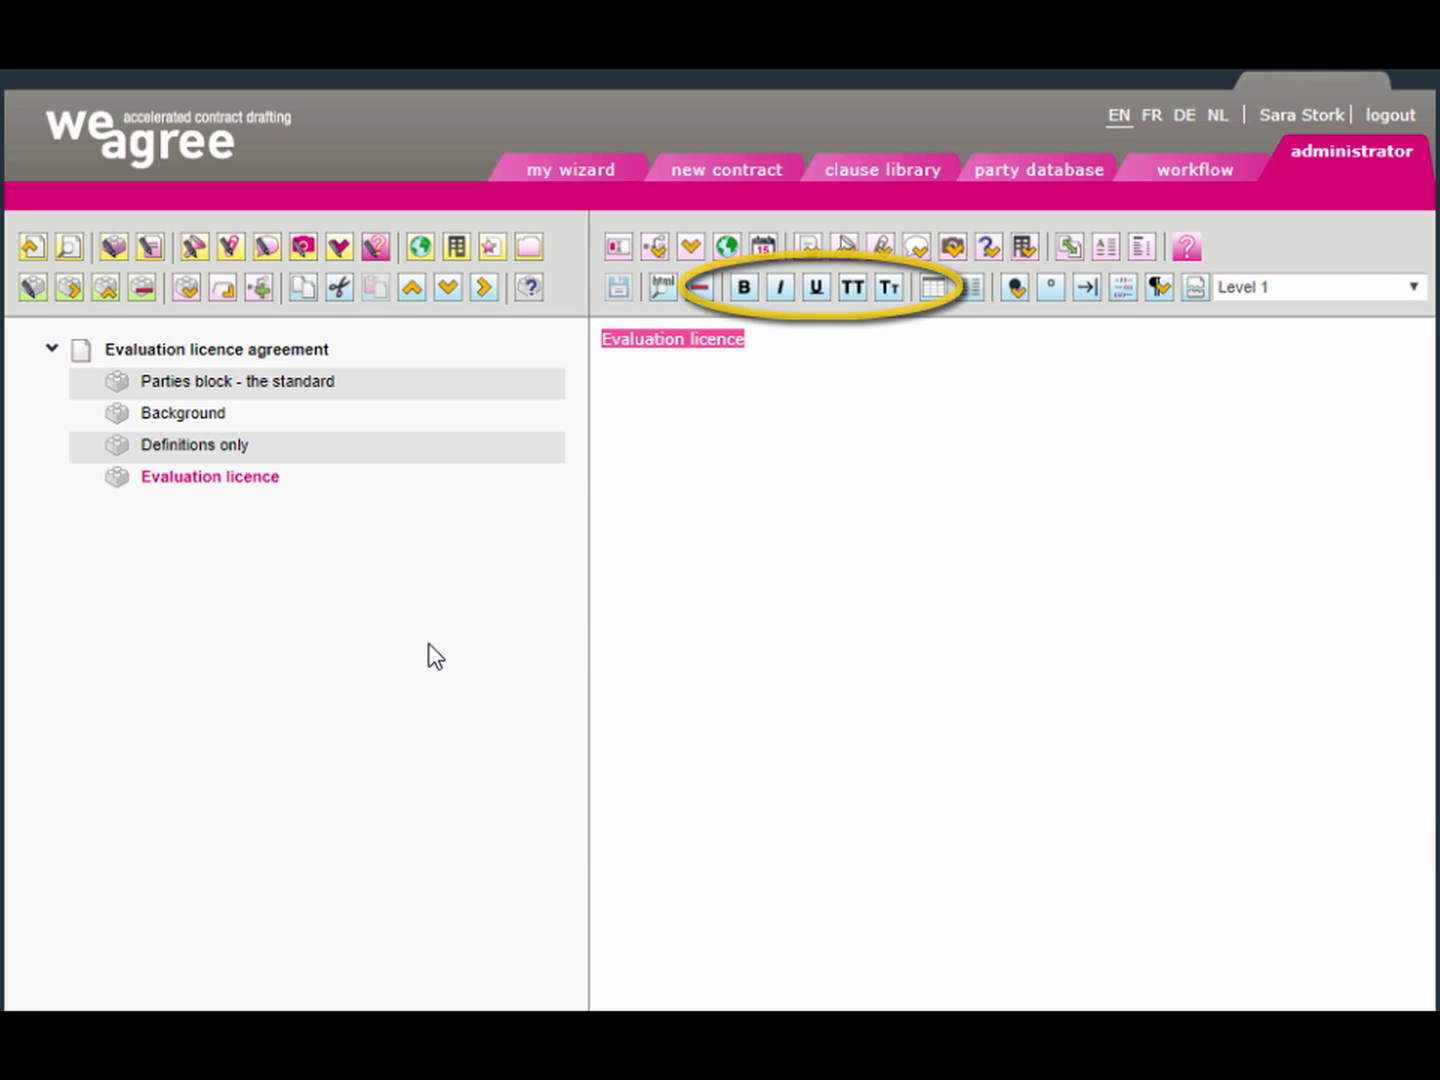
{"action": "key", "text": "ctrl+b"}
{"action": "key", "text": "ctrl+u"}
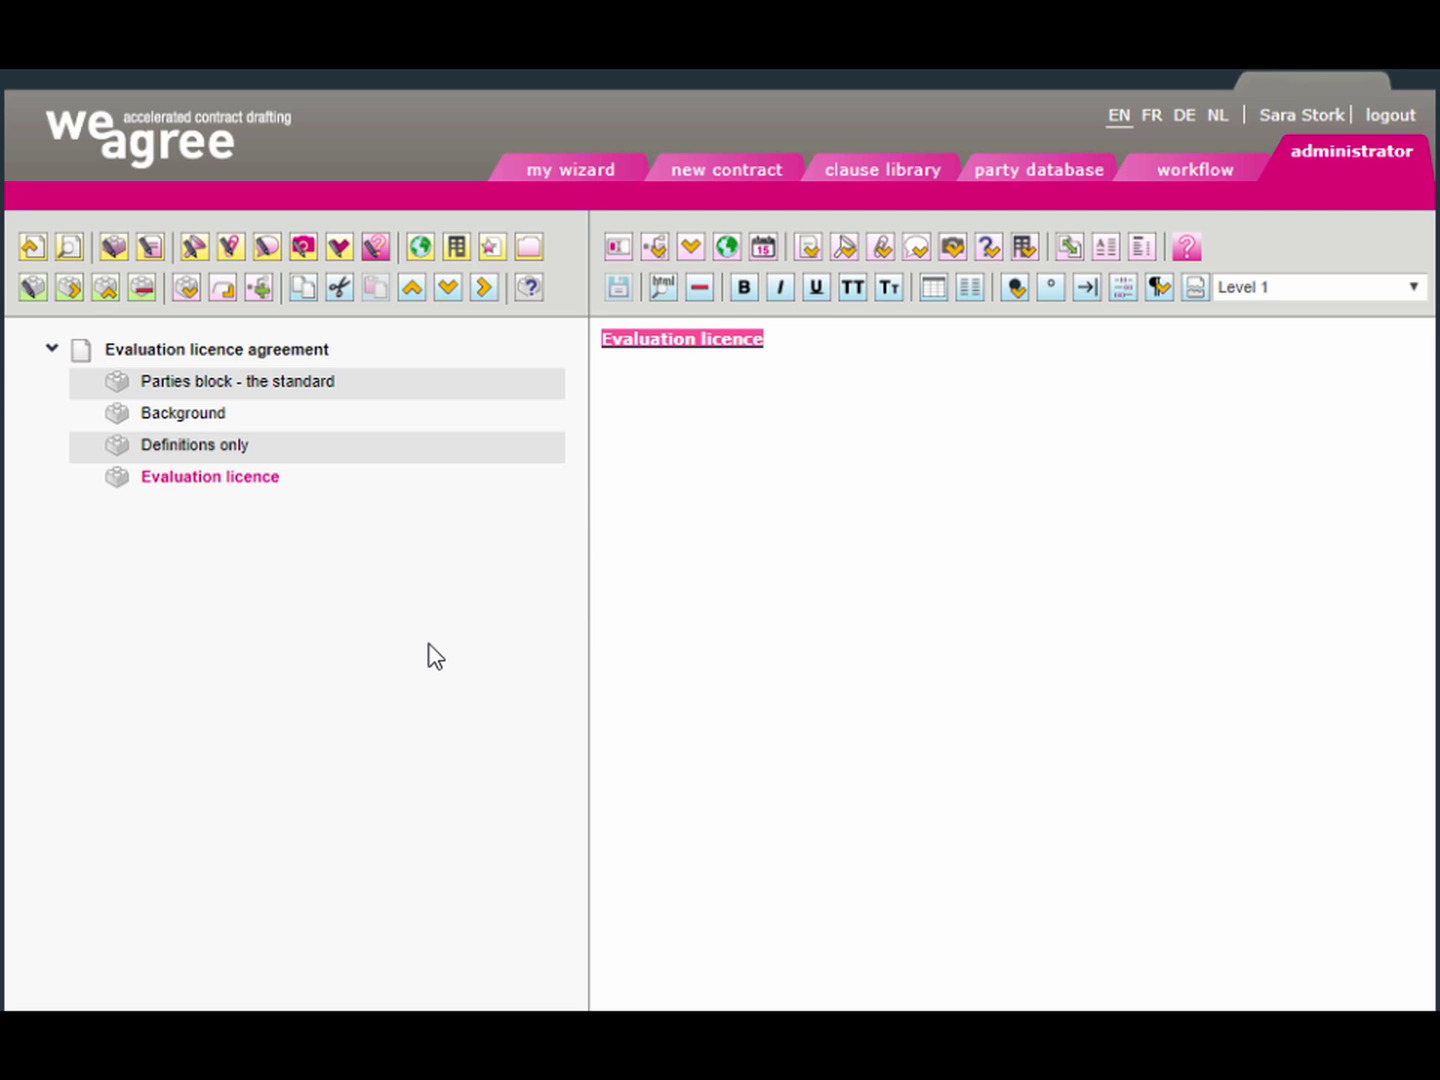
{"action": "key", "text": "Left"}
{"action": "type", "text": "2."}
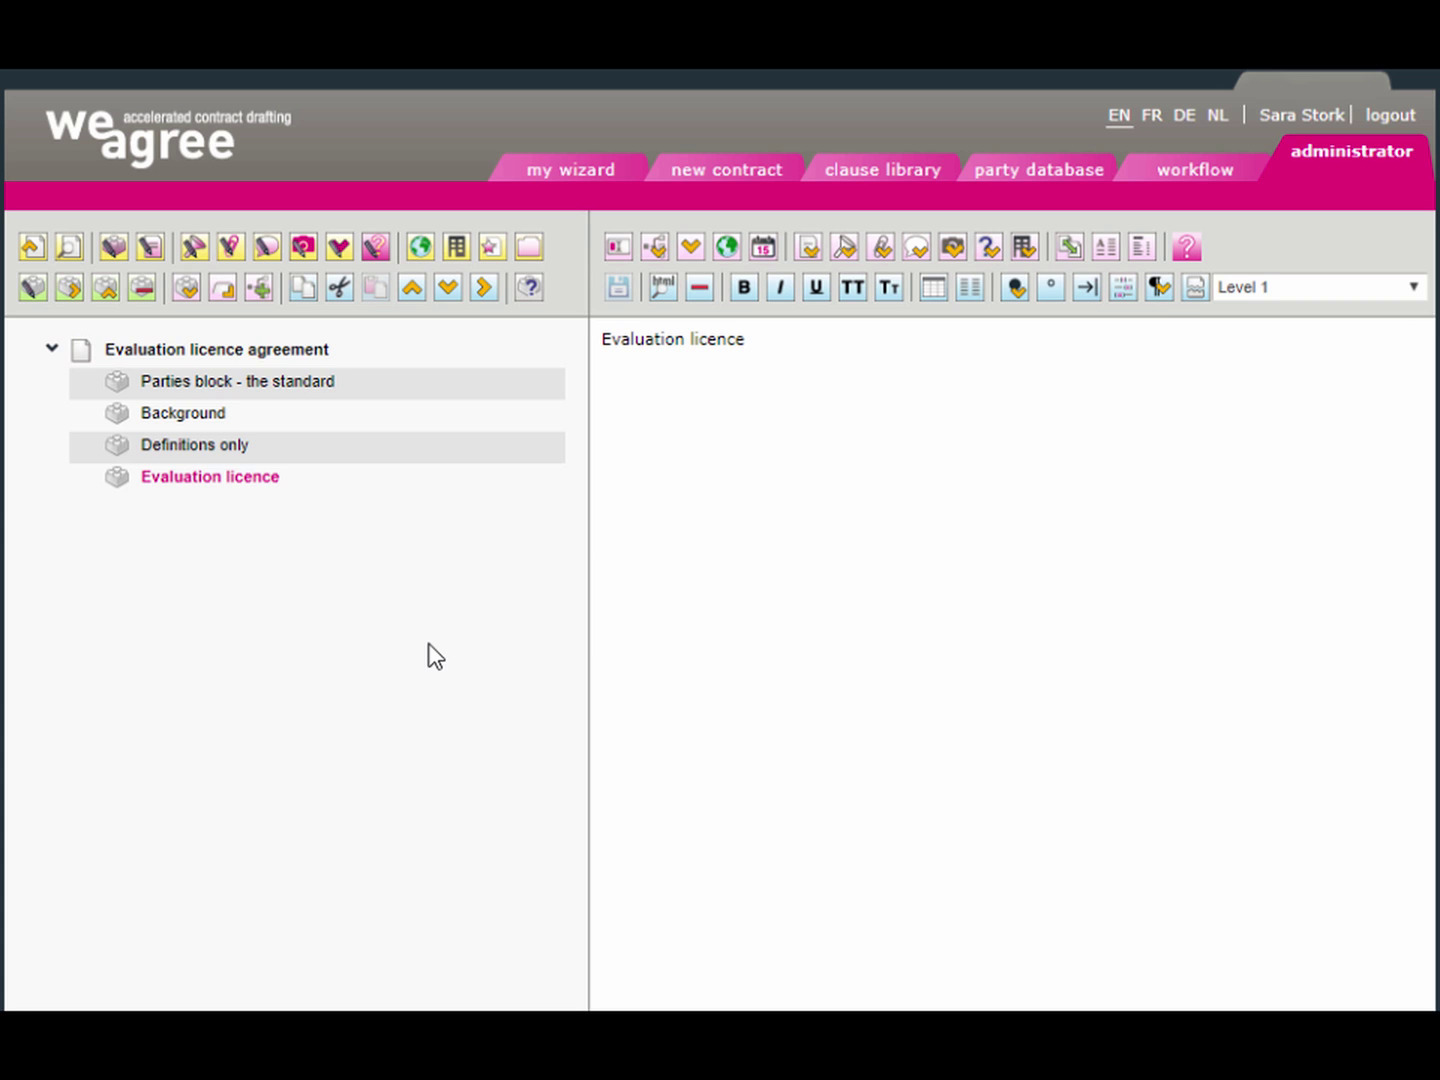
Insert an indented contract clause named "Licence grant" under the Evaluation licence building block.
{"action": "left_click", "coordinate": [225, 294]}
{"action": "type", "text": "Licence grant"}
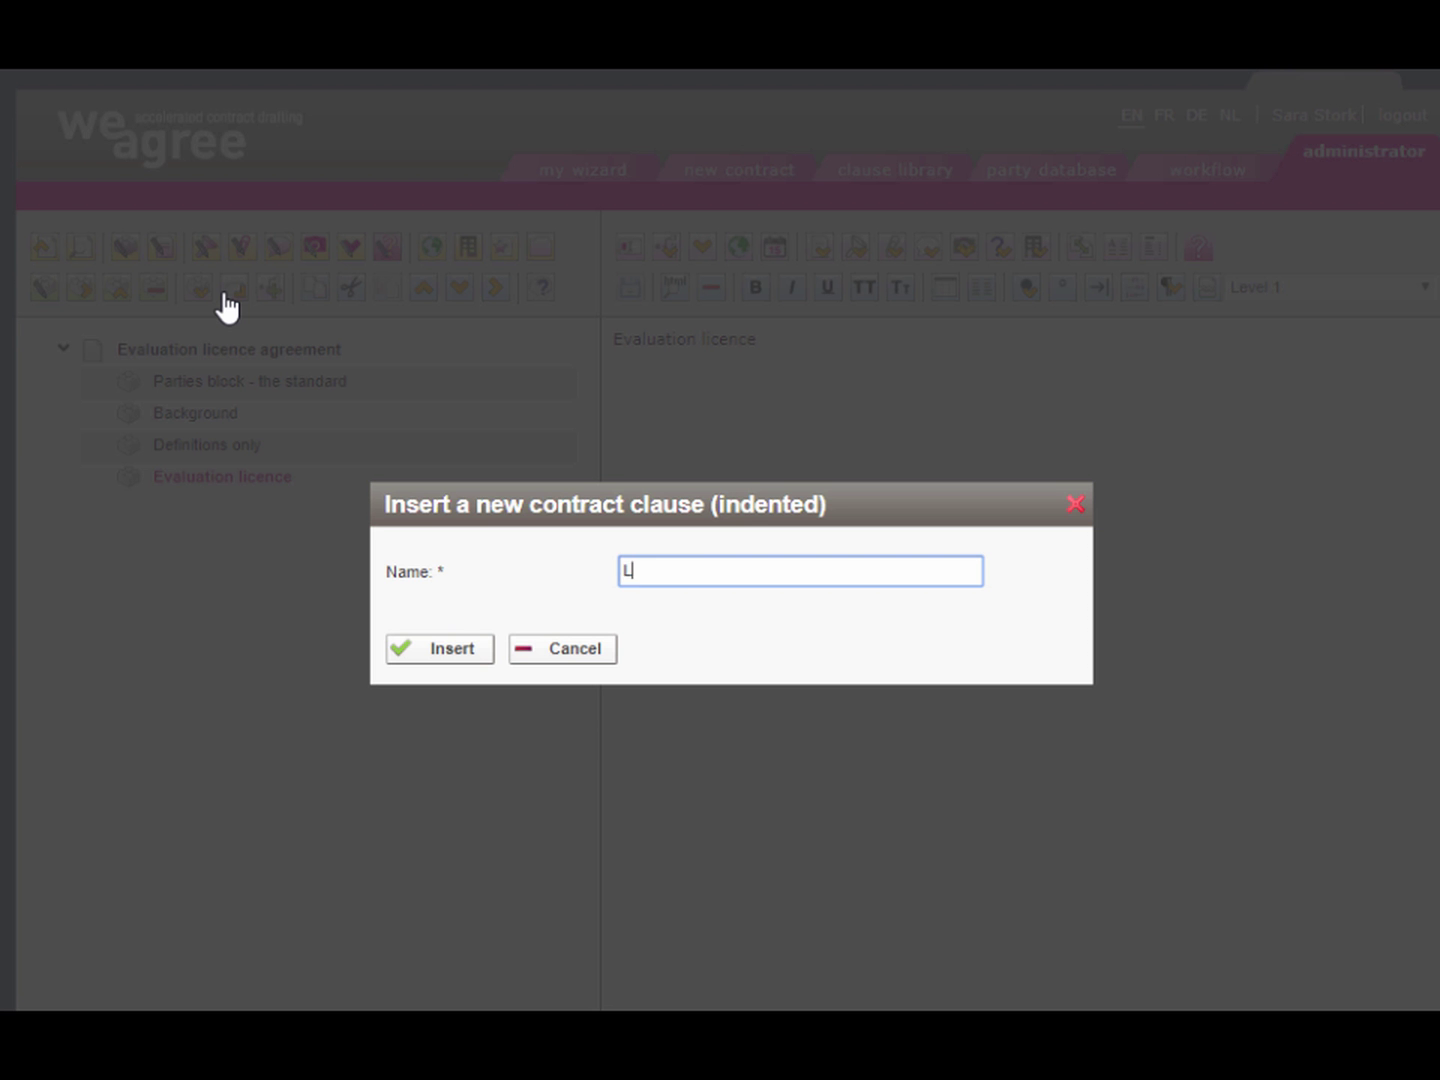
{"action": "left_click", "coordinate": [431, 653]}
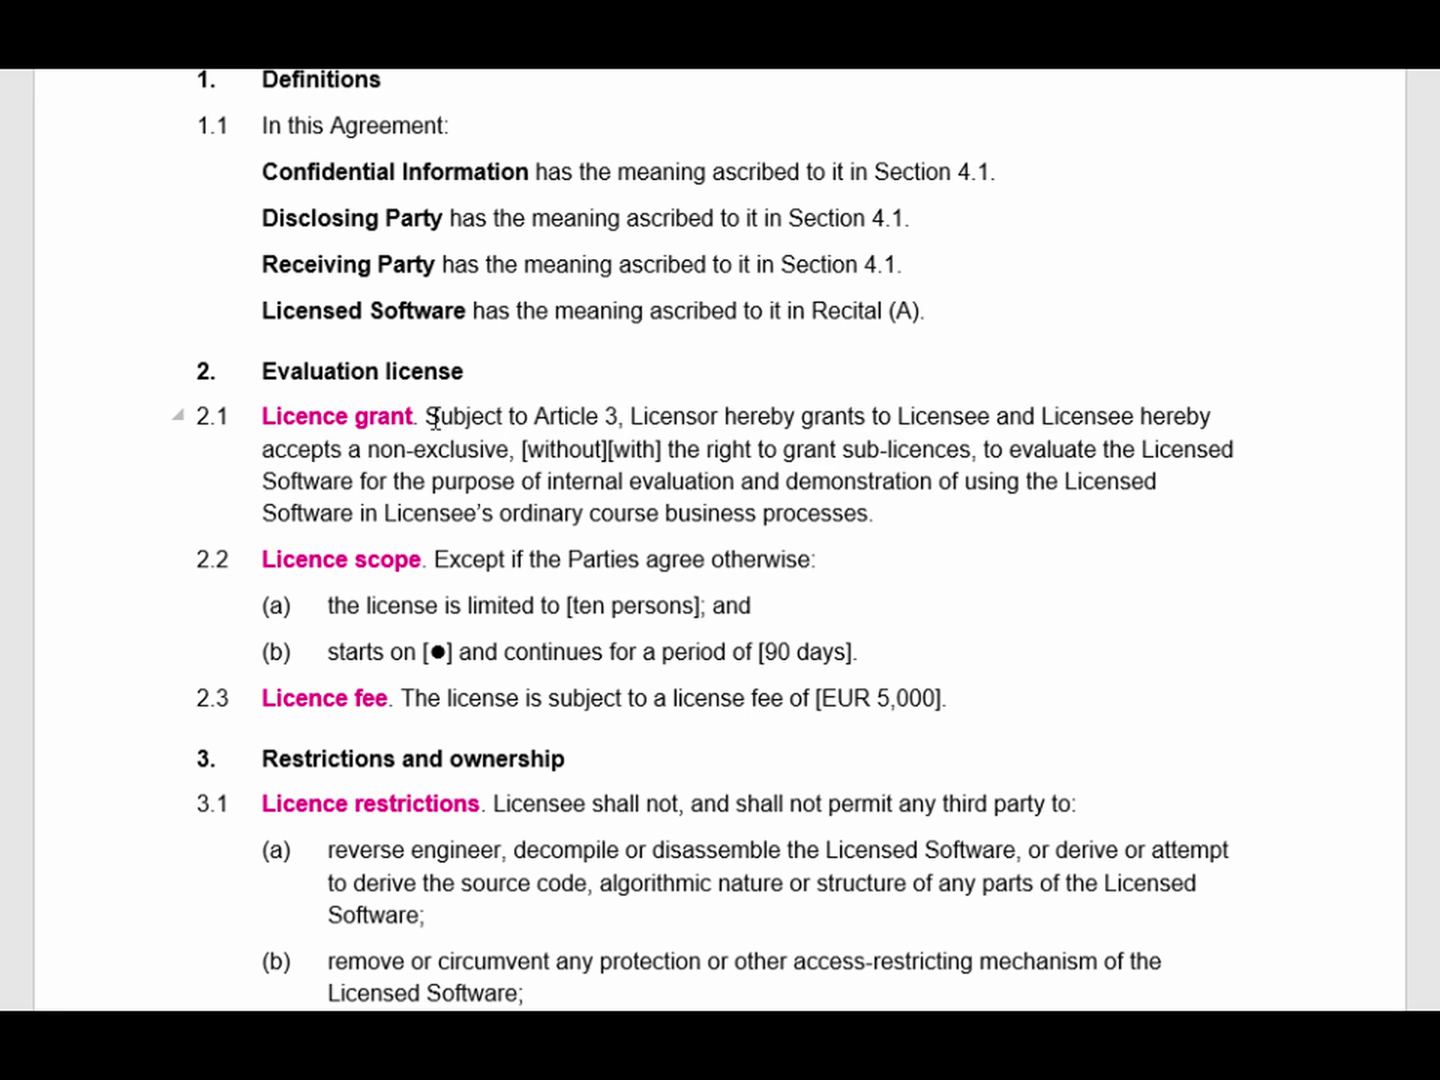
Try copying section 2.1's text without its closing full stop from the source agreement and pasting it after the Licence grant caption.
{"action": "left_click_drag", "start_coordinate": [426, 415], "coordinate": [833, 499]}
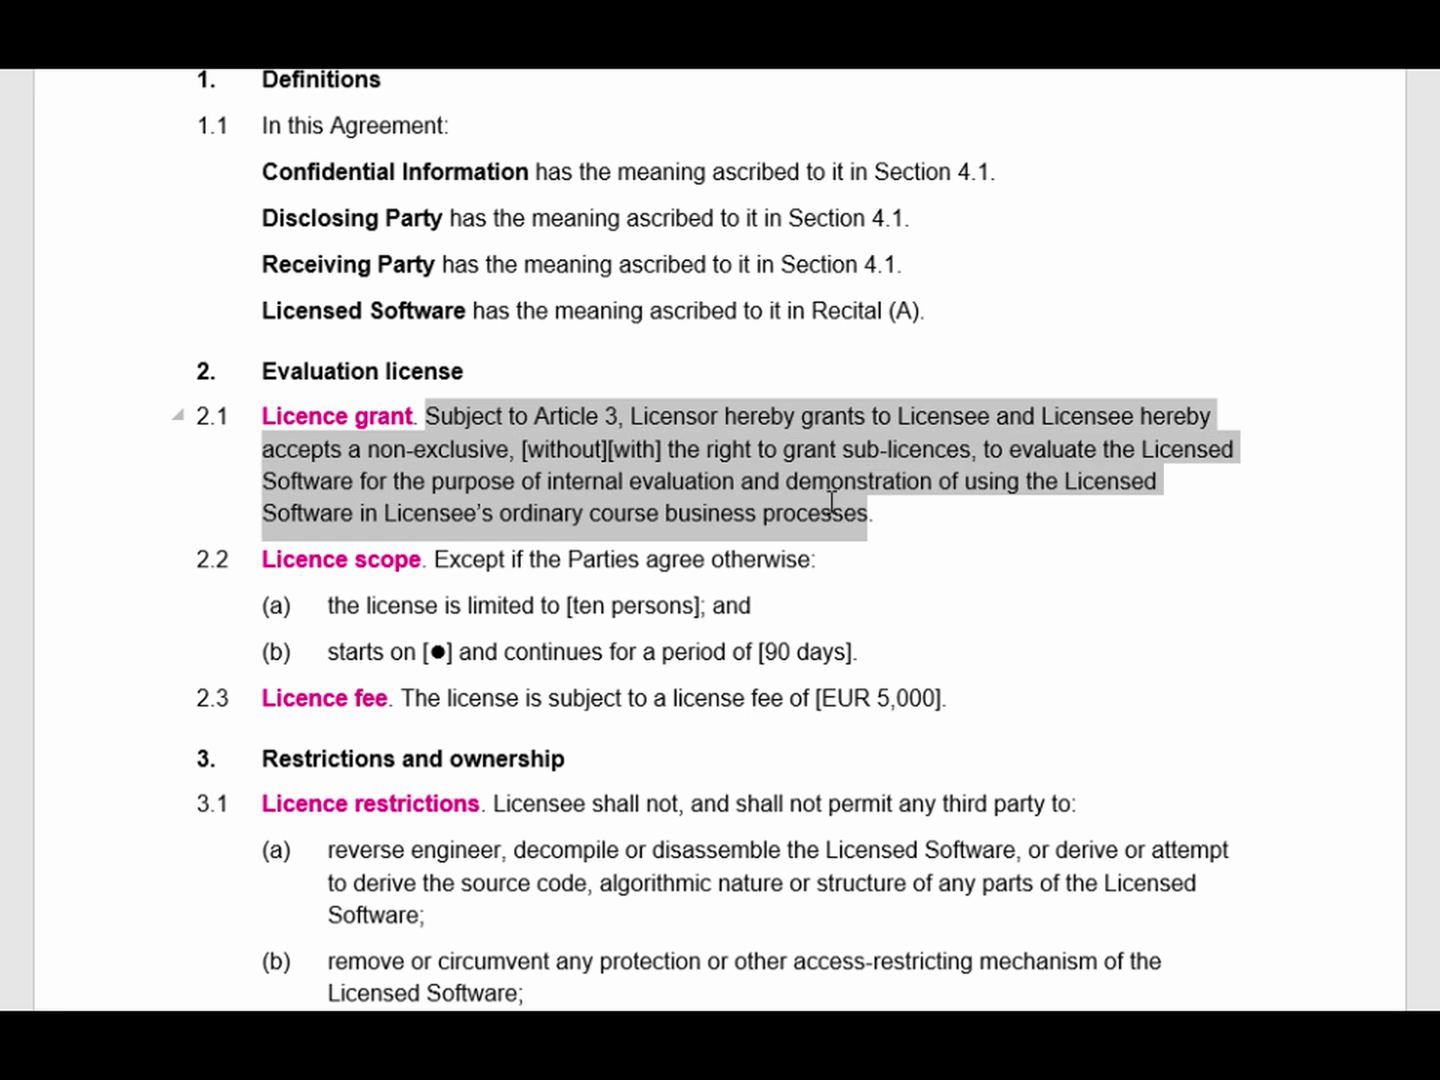
{"action": "right_click", "coordinate": [728, 452]}
{"action": "left_click", "coordinate": [750, 504]}
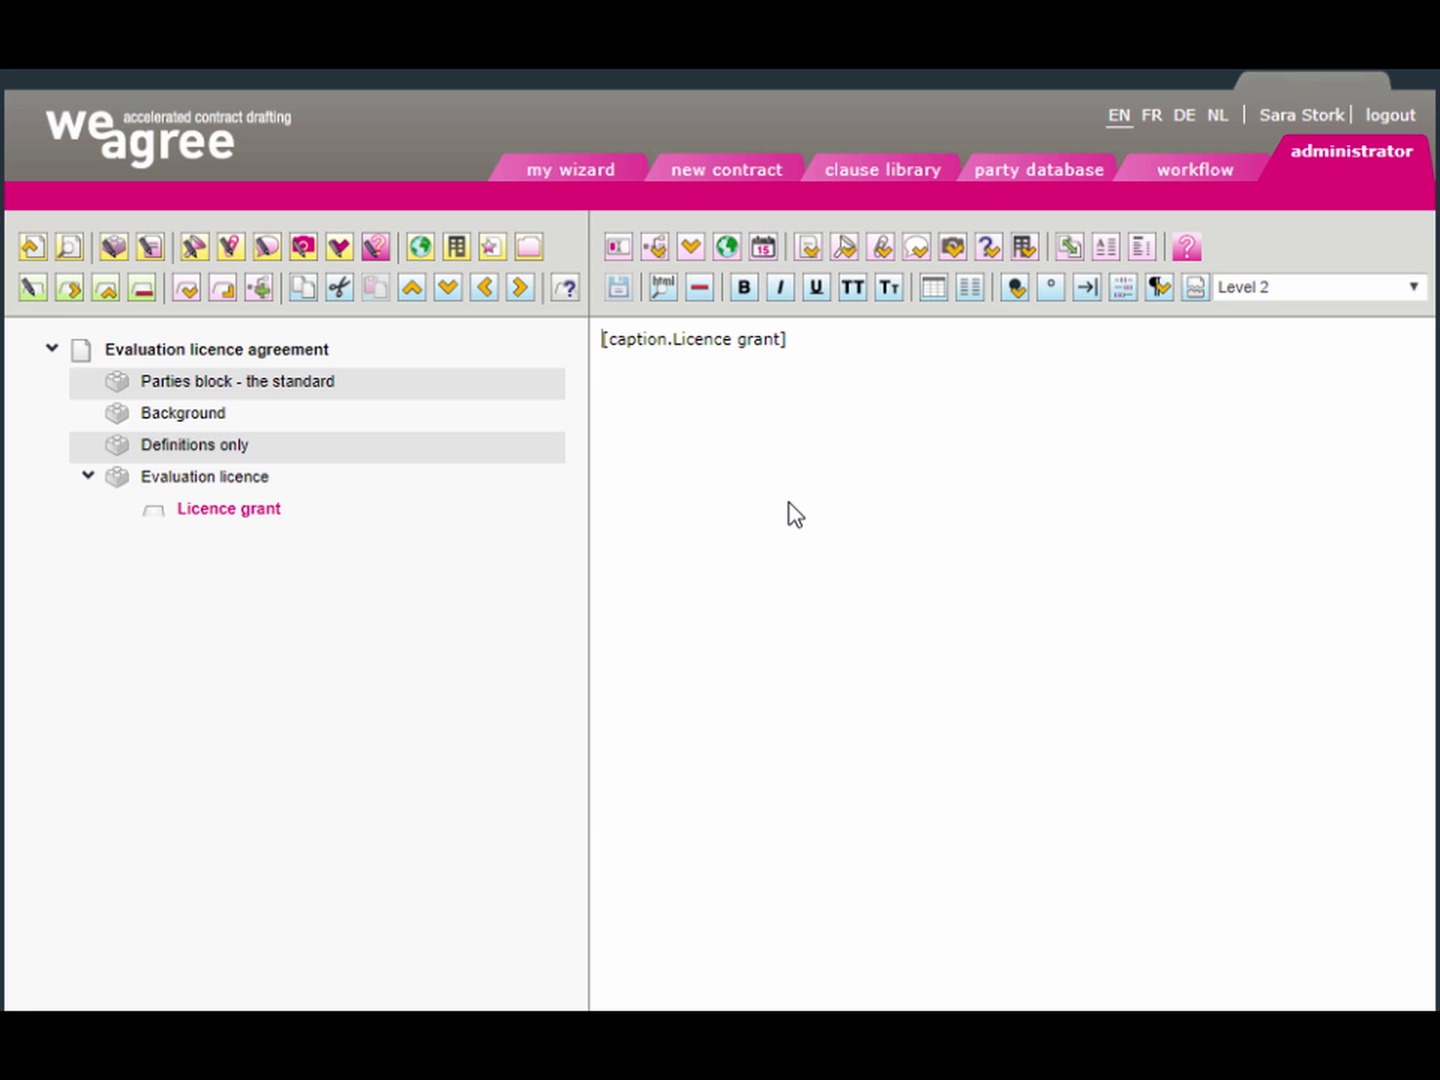
{"action": "right_click", "coordinate": [813, 339]}
{"action": "left_click", "coordinate": [869, 515]}
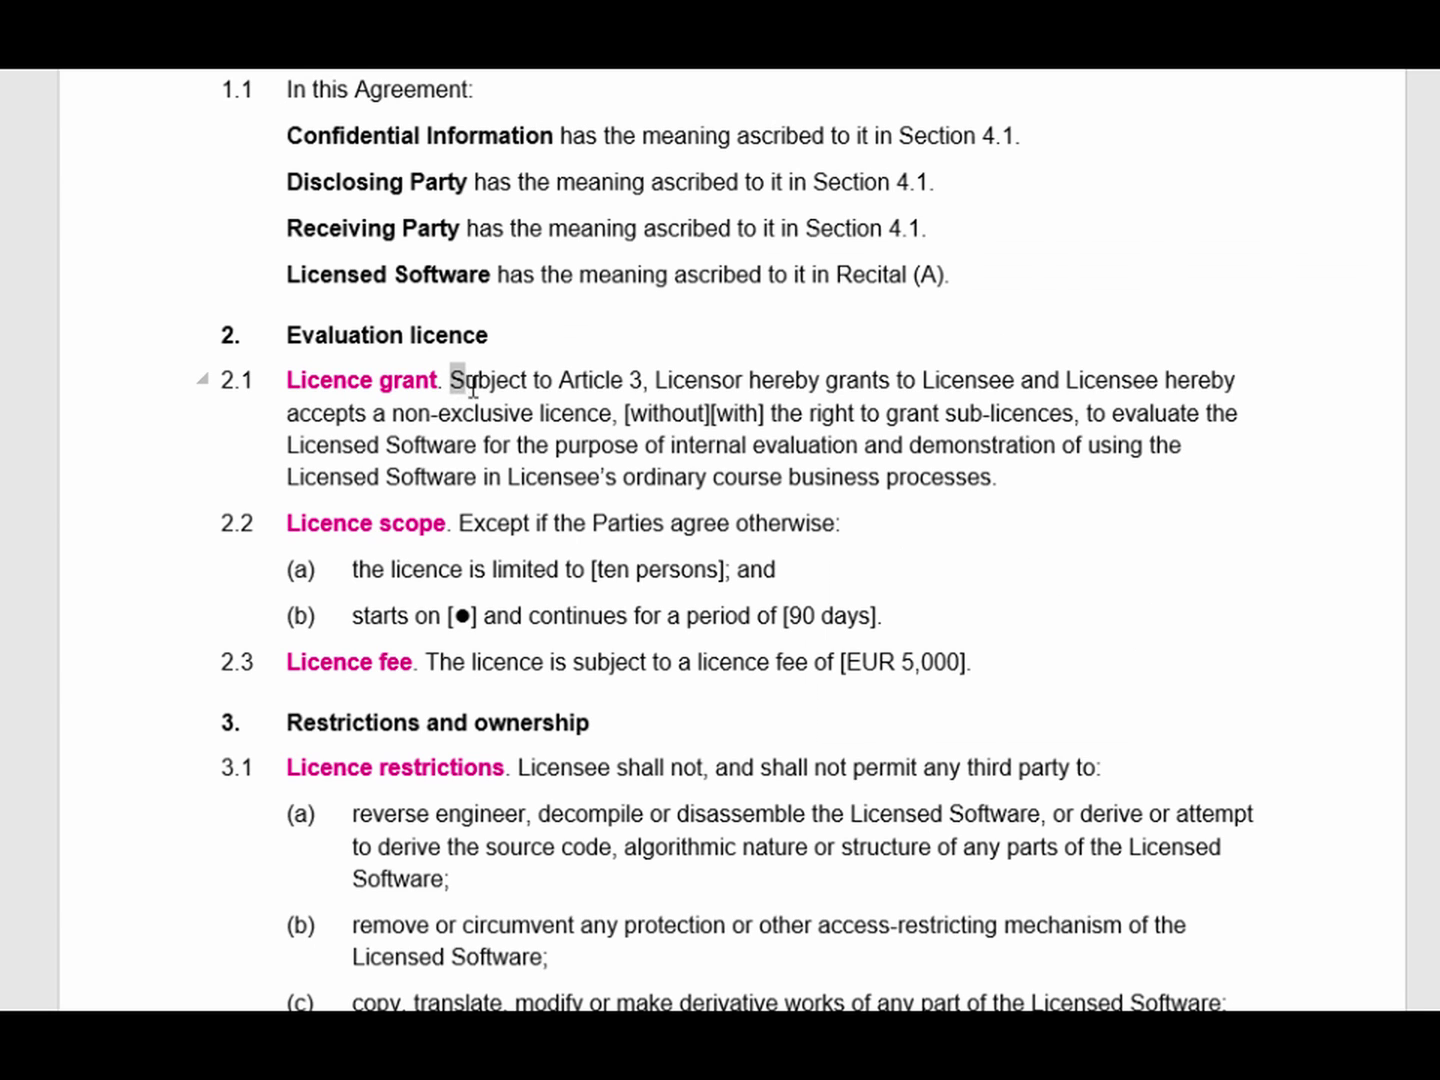
Copy the complete section 2.1 text from the source agreement, paste it into the Licence grant clause and save it.
{"action": "mouse_move", "coordinate": [455, 380]}
{"action": "left_mouse_down"}
{"action": "mouse_move", "coordinate": [1016, 484]}
{"action": "mouse_move", "coordinate": [999, 490]}
{"action": "left_mouse_up"}
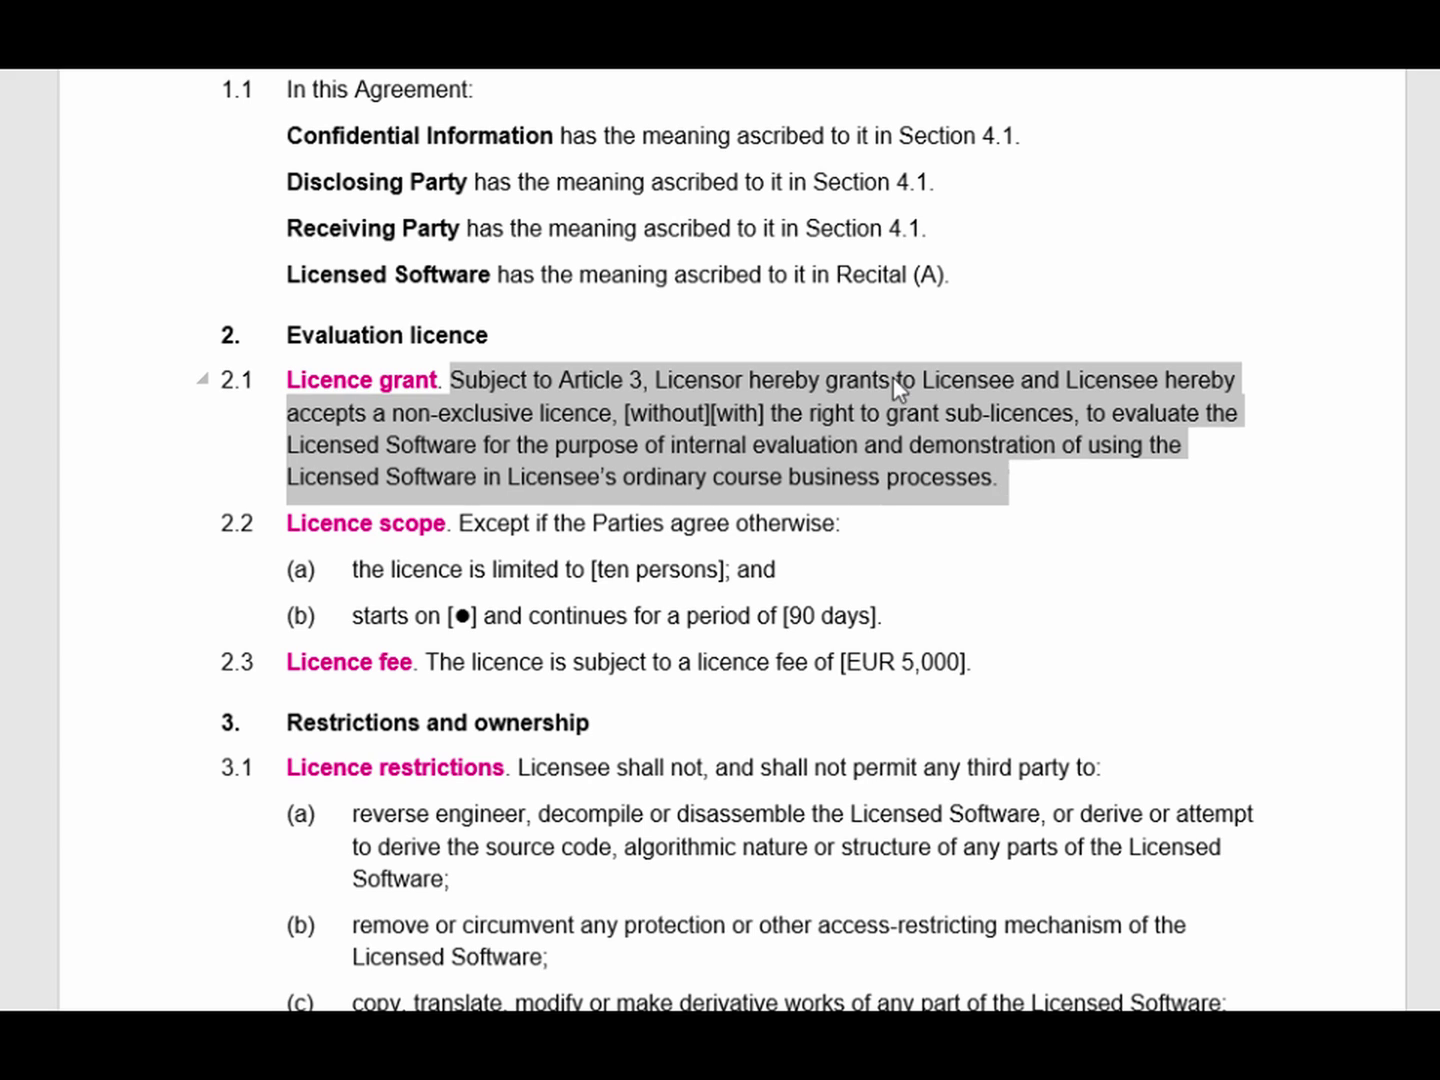
{"action": "right_click", "coordinate": [893, 377]}
{"action": "left_click", "coordinate": [955, 431]}
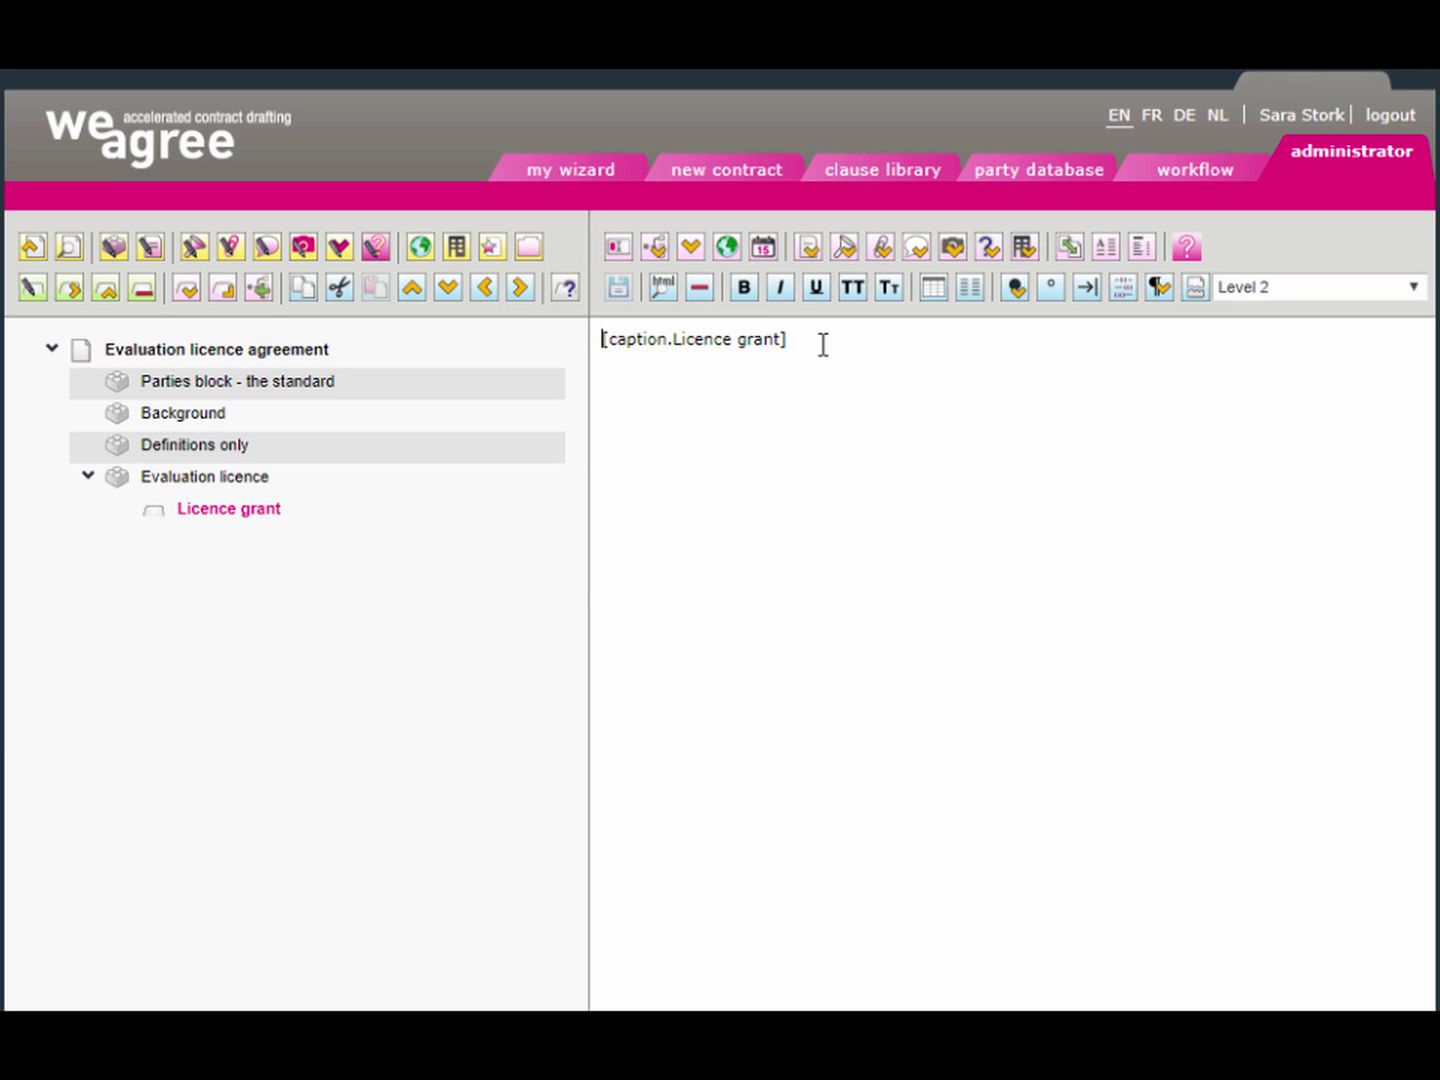
{"action": "right_click", "coordinate": [824, 344]}
{"action": "left_click", "coordinate": [880, 521]}
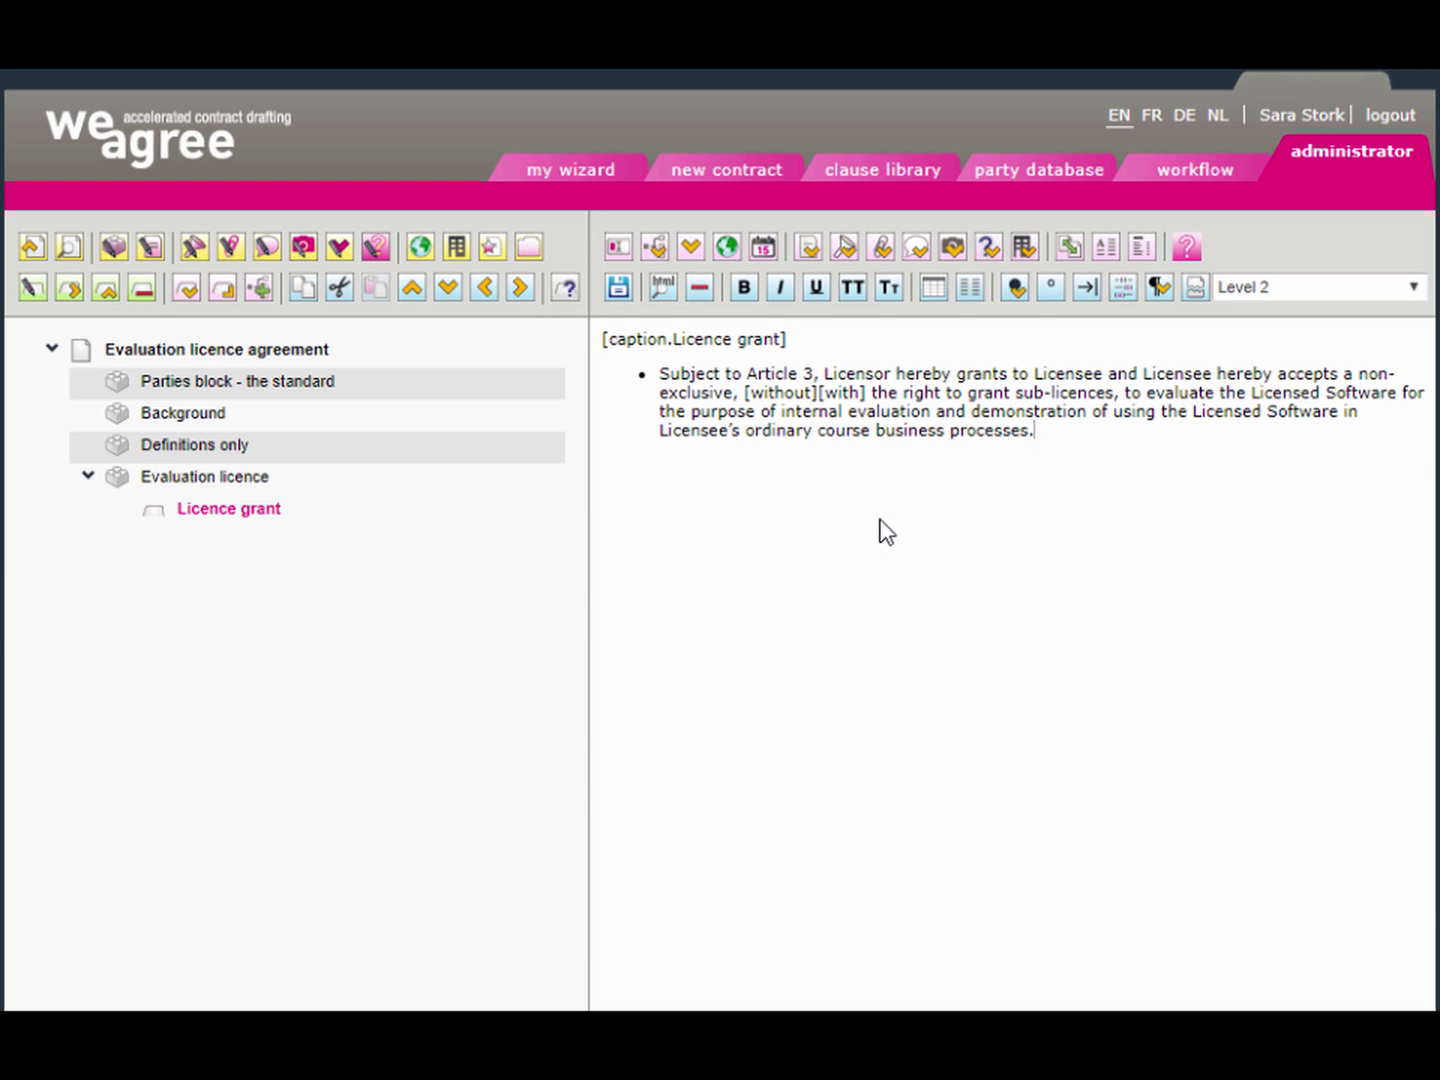
{"action": "left_click", "coordinate": [619, 289]}
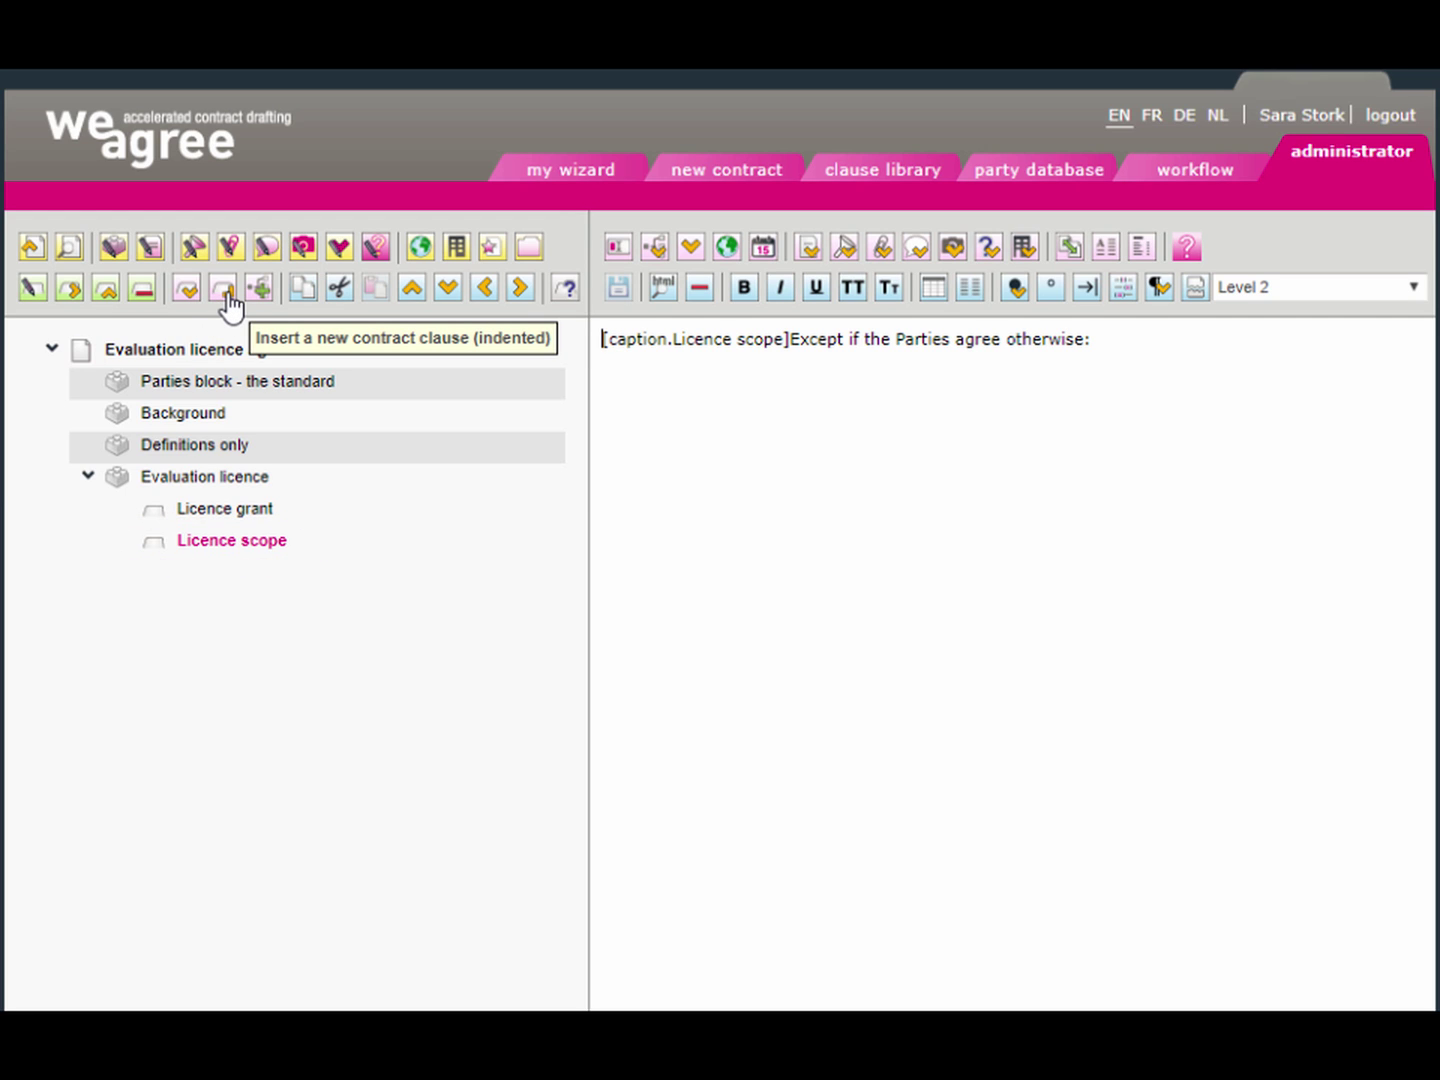
Insert an indented clause "Limited use" under Licence scope and paste in "the licence is limited to [ten persons]; and".
{"action": "left_click", "coordinate": [228, 292]}
{"action": "type", "text": "Limited use"}
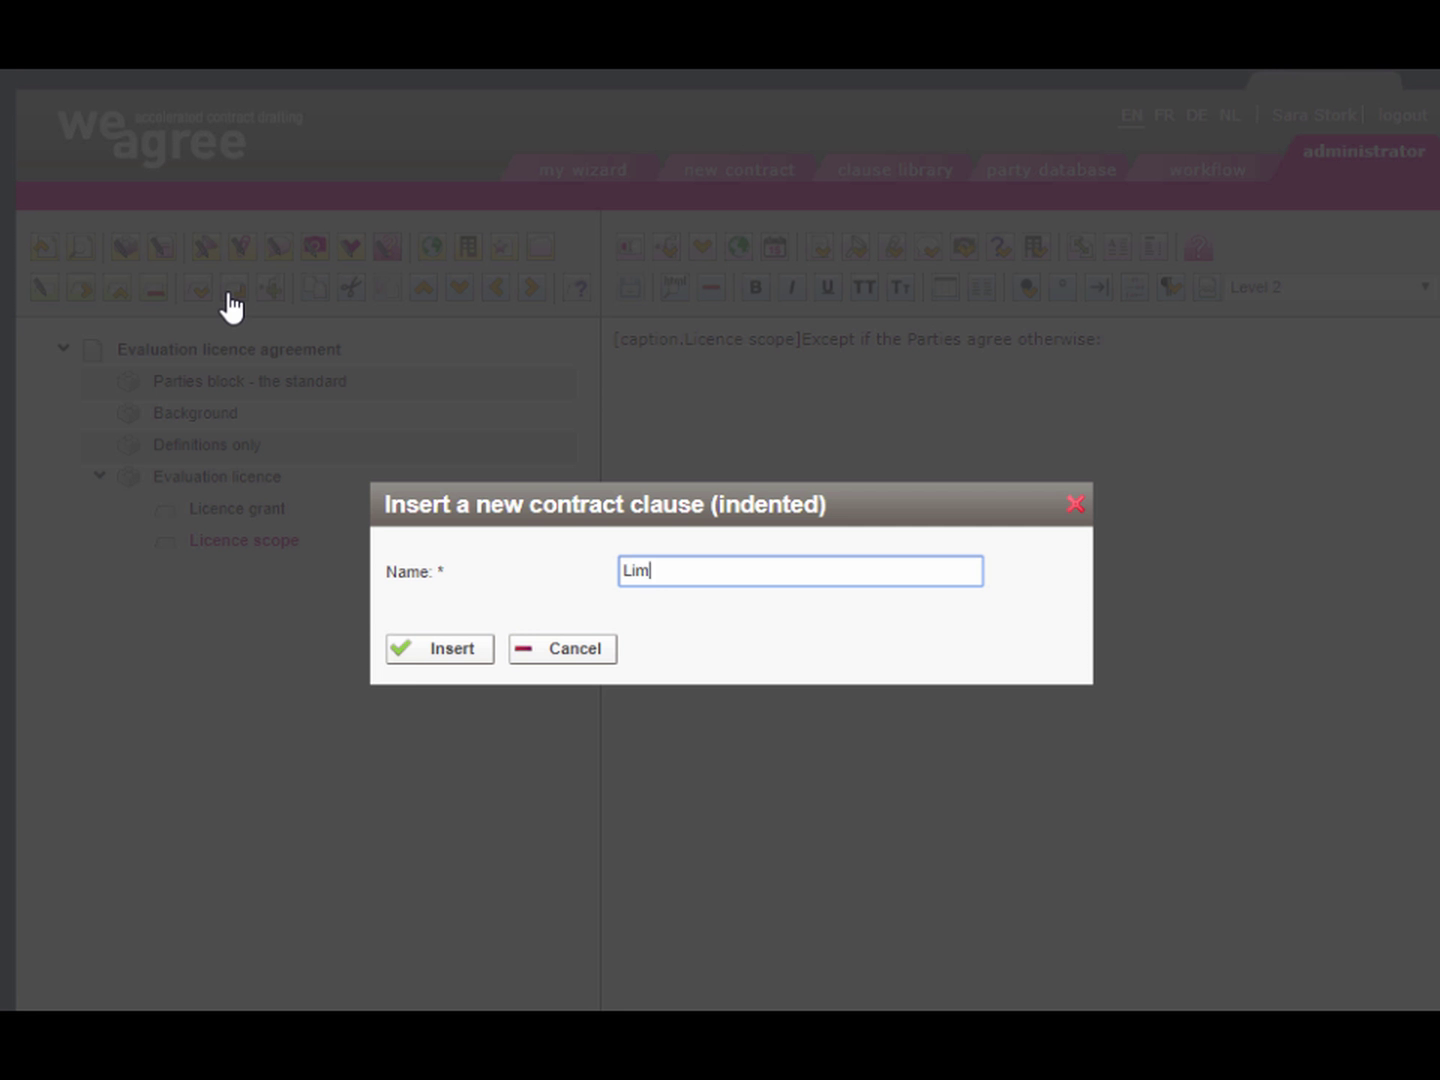
{"action": "left_click", "coordinate": [398, 640]}
{"action": "right_click", "coordinate": [622, 340]}
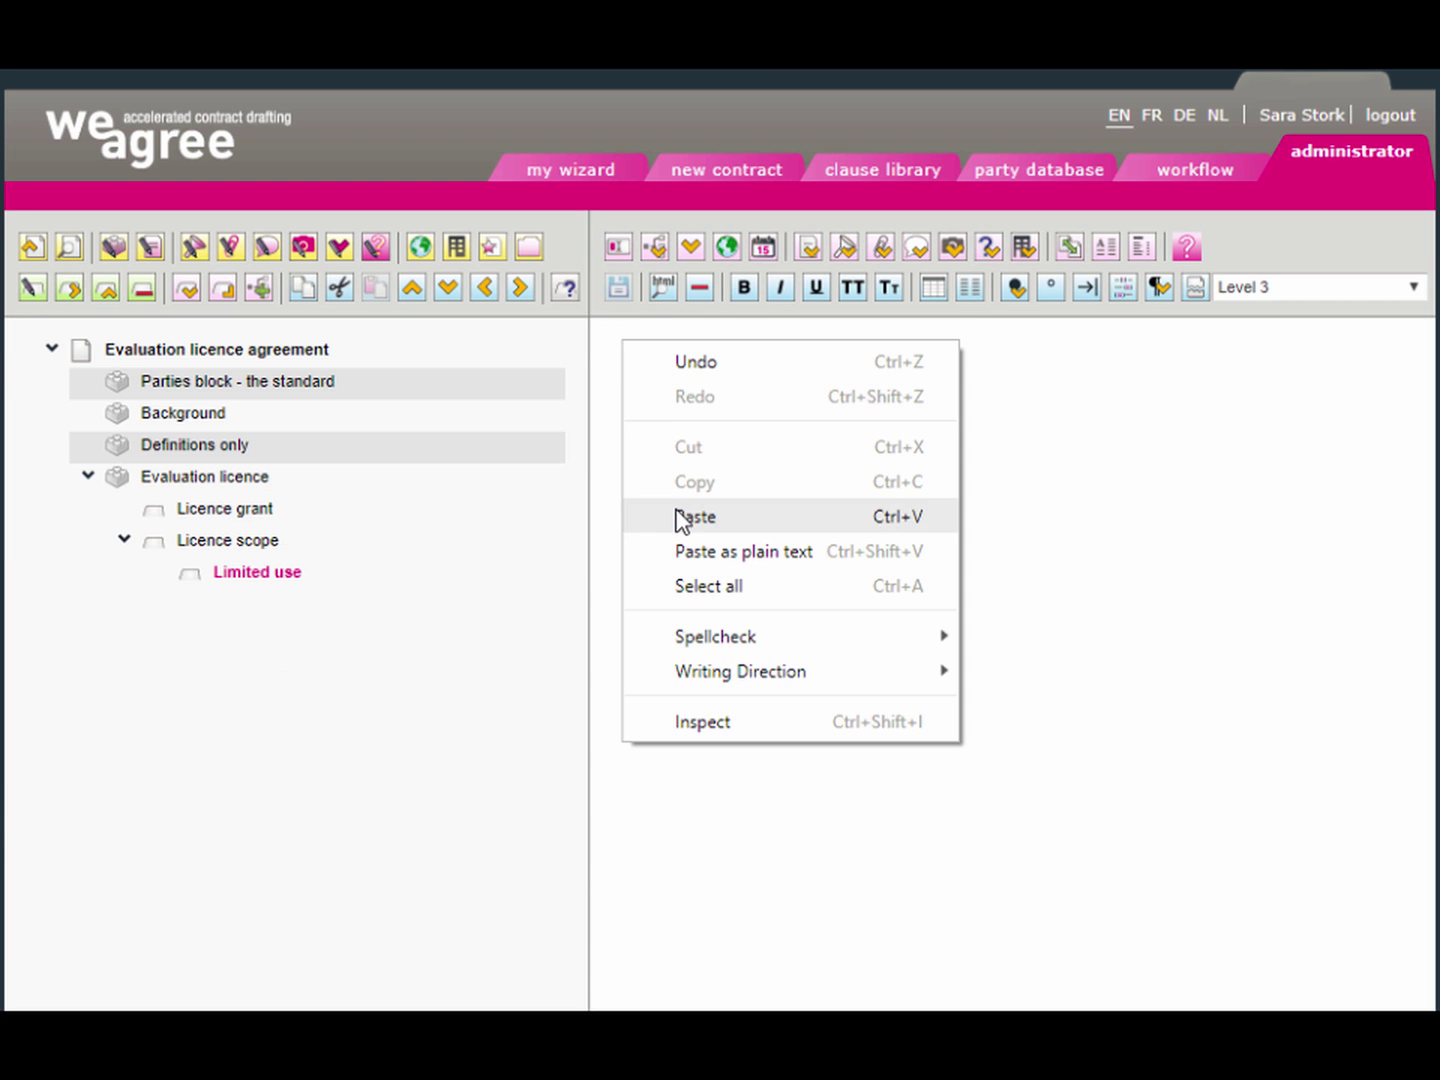
{"action": "left_click", "coordinate": [675, 514]}
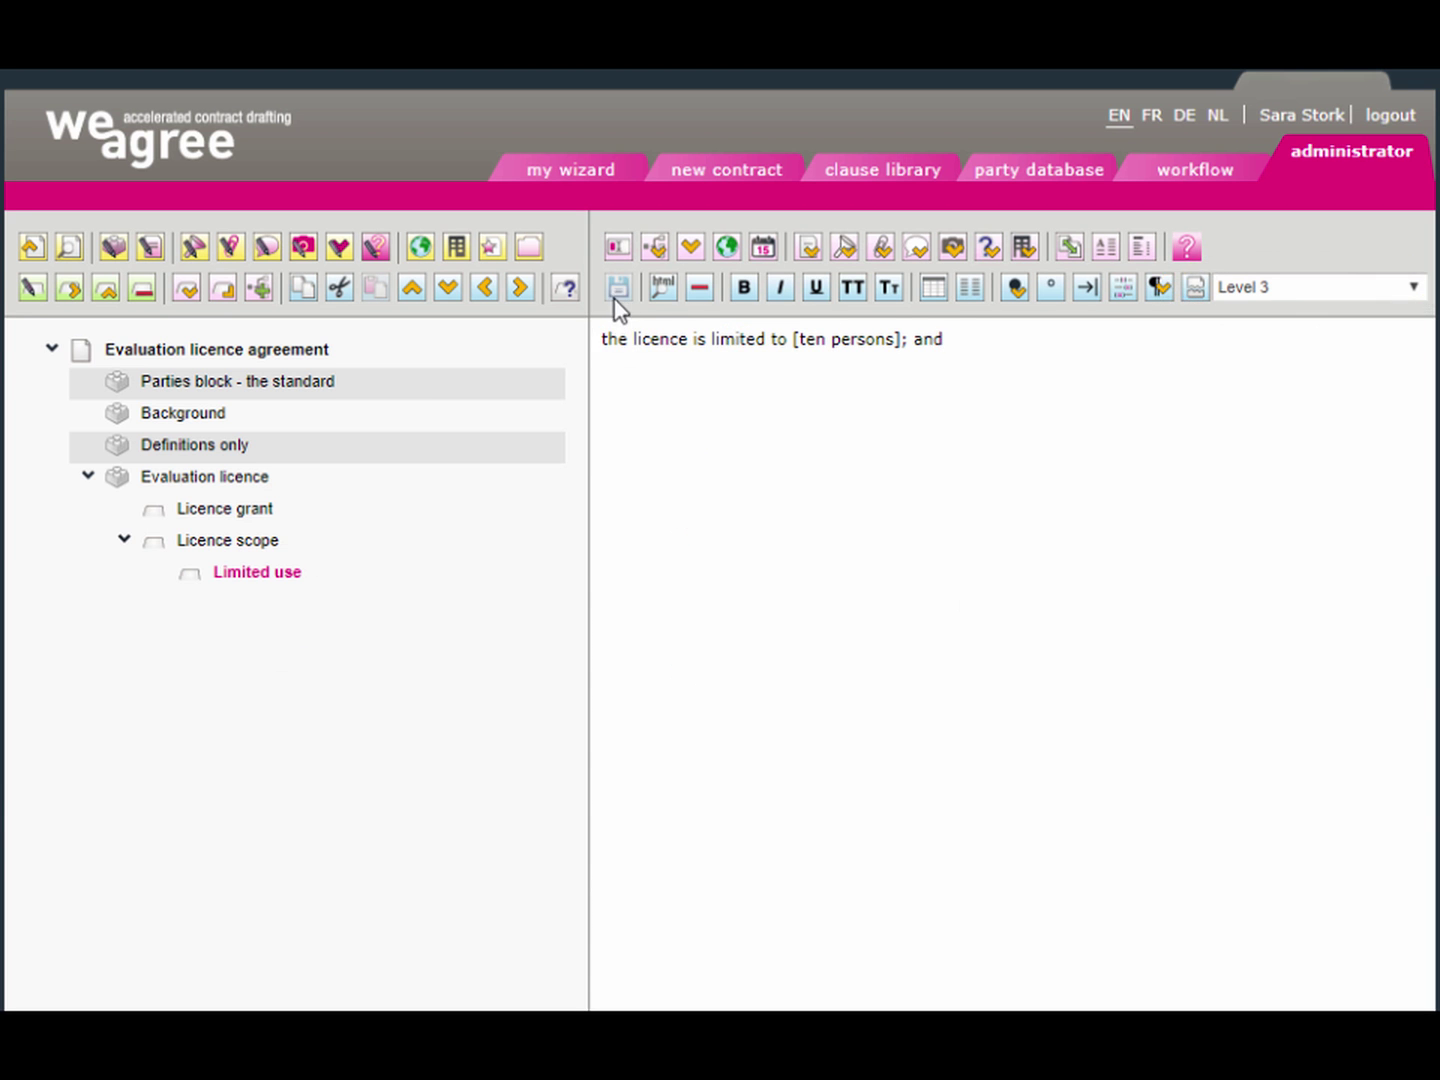
Insert a same-level clause "Effective date and term" below Limited use and paste in the start date and [90 days] period text.
{"action": "left_click", "coordinate": [190, 301]}
{"action": "type", "text": "E"}
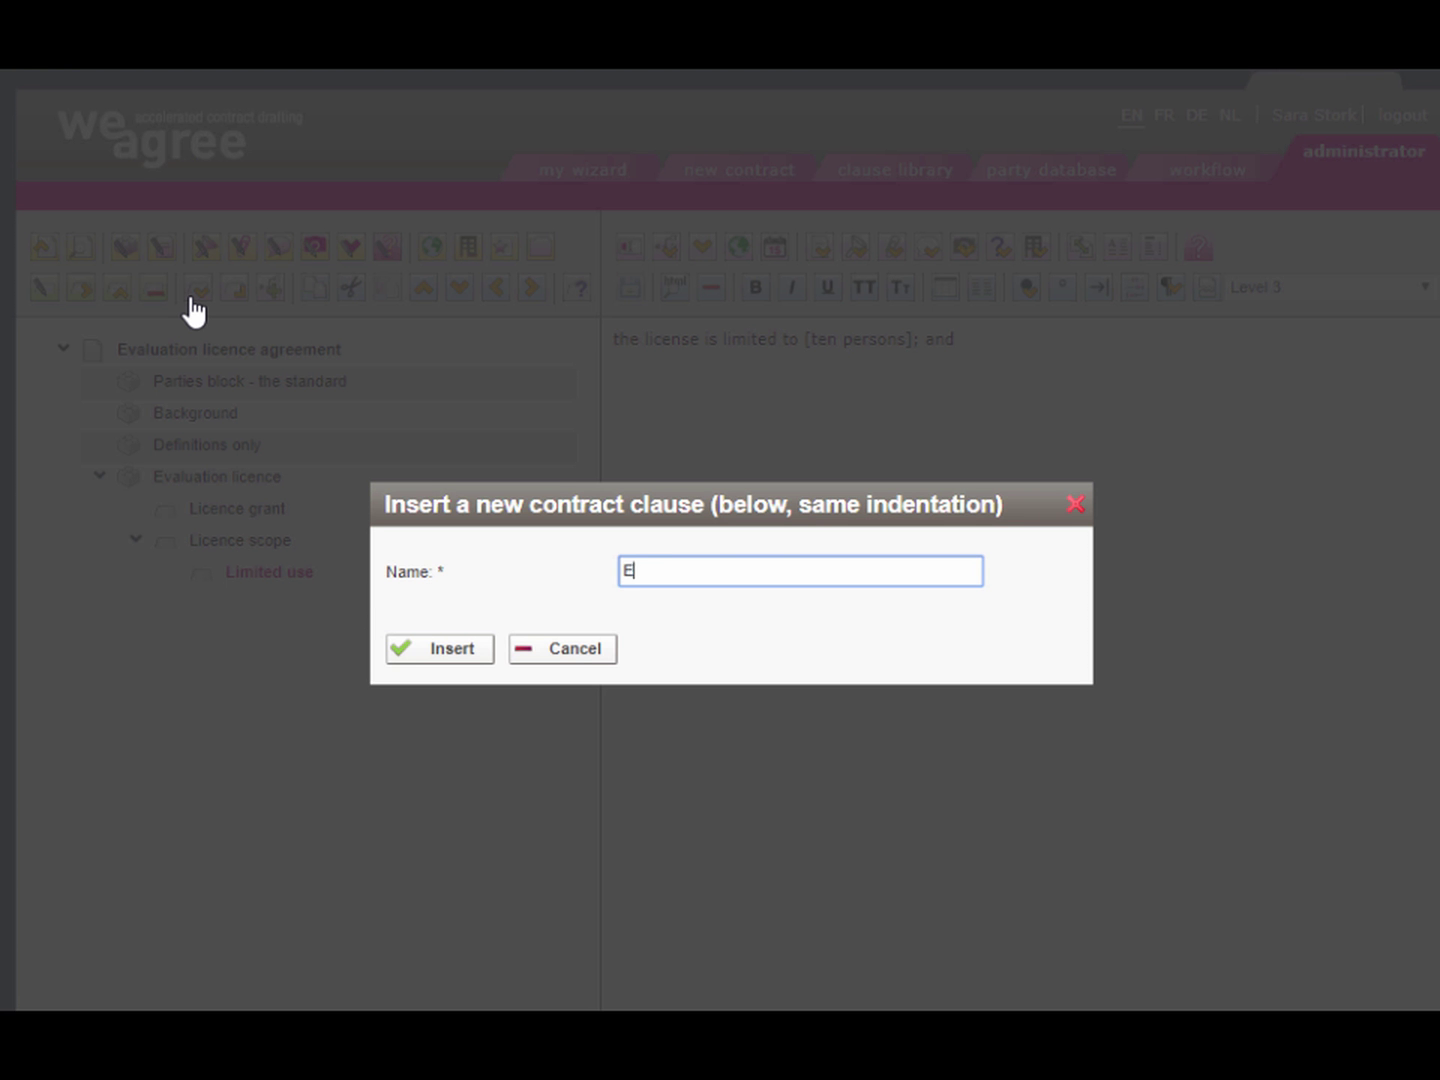
{"action": "type", "text": "ffective date and term"}
{"action": "left_click", "coordinate": [437, 653]}
{"action": "right_click", "coordinate": [633, 334]}
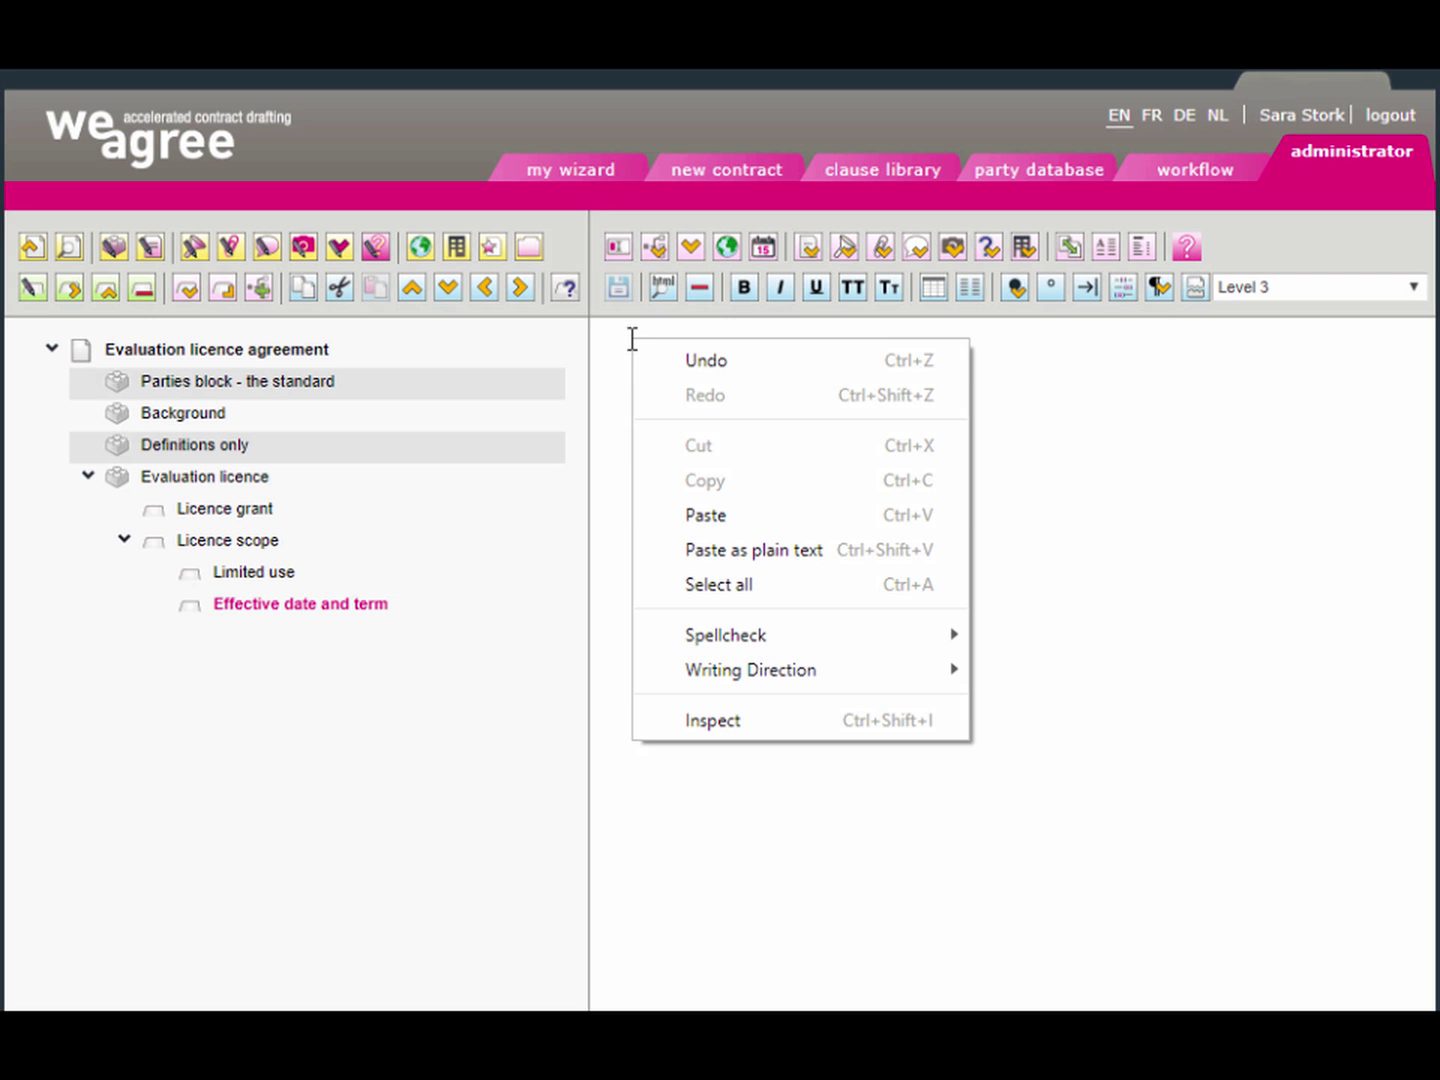
{"action": "left_click", "coordinate": [706, 516]}
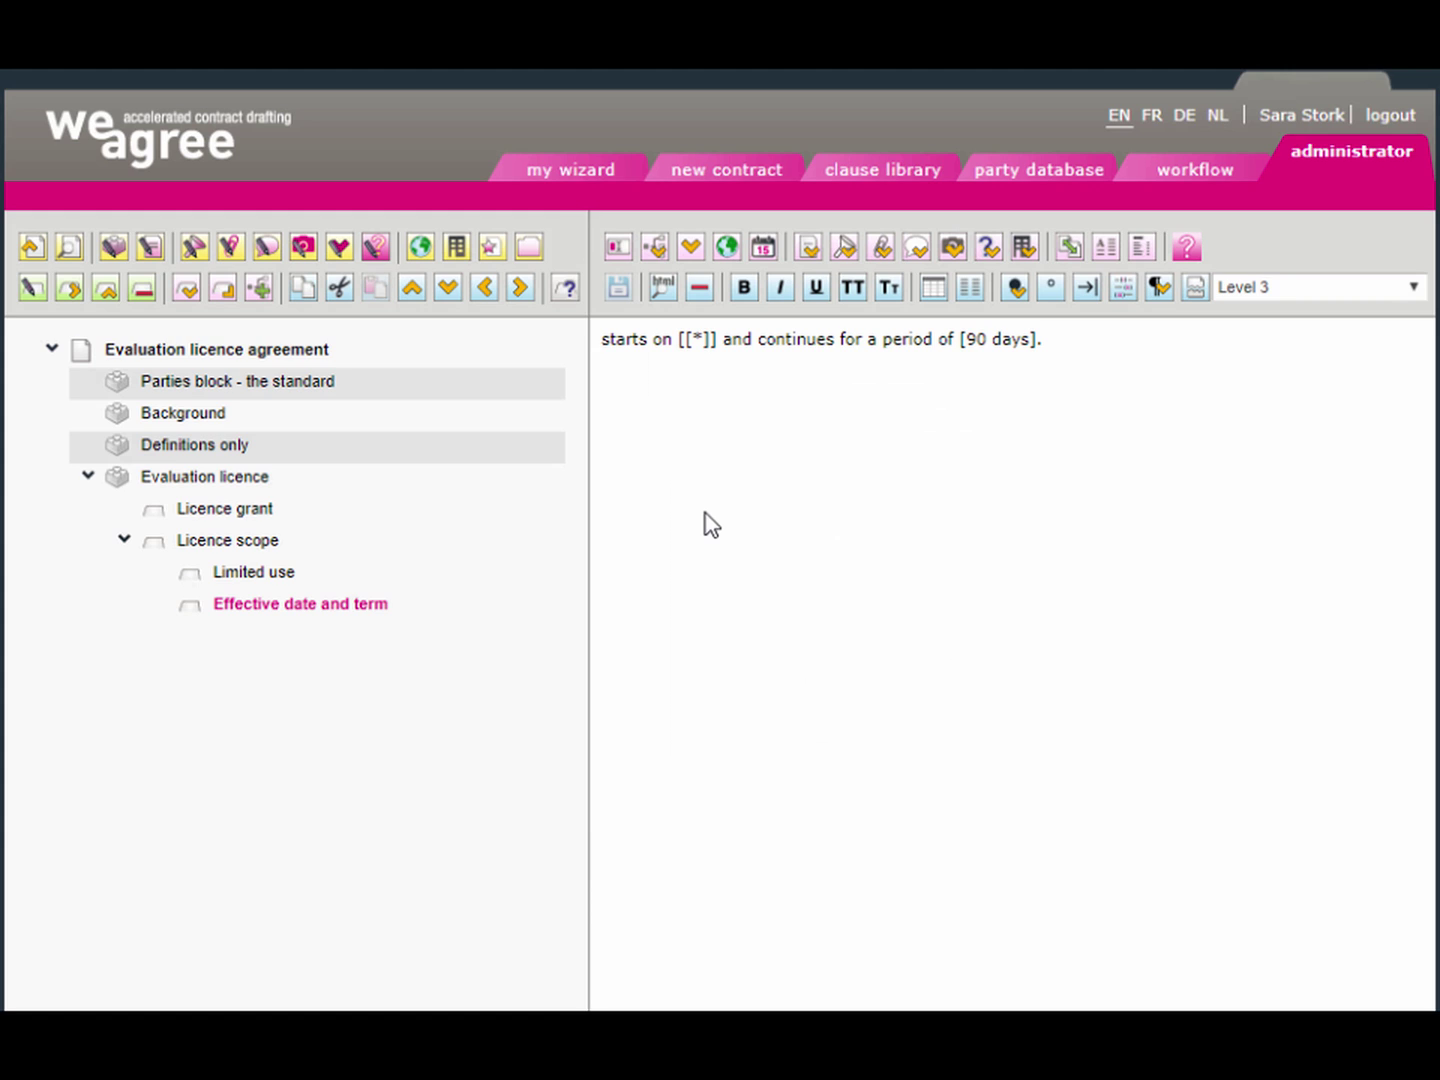
Insert a contract clause named "Licence fee" below Licence scope at the same indentation.
{"action": "left_click", "coordinate": [257, 542]}
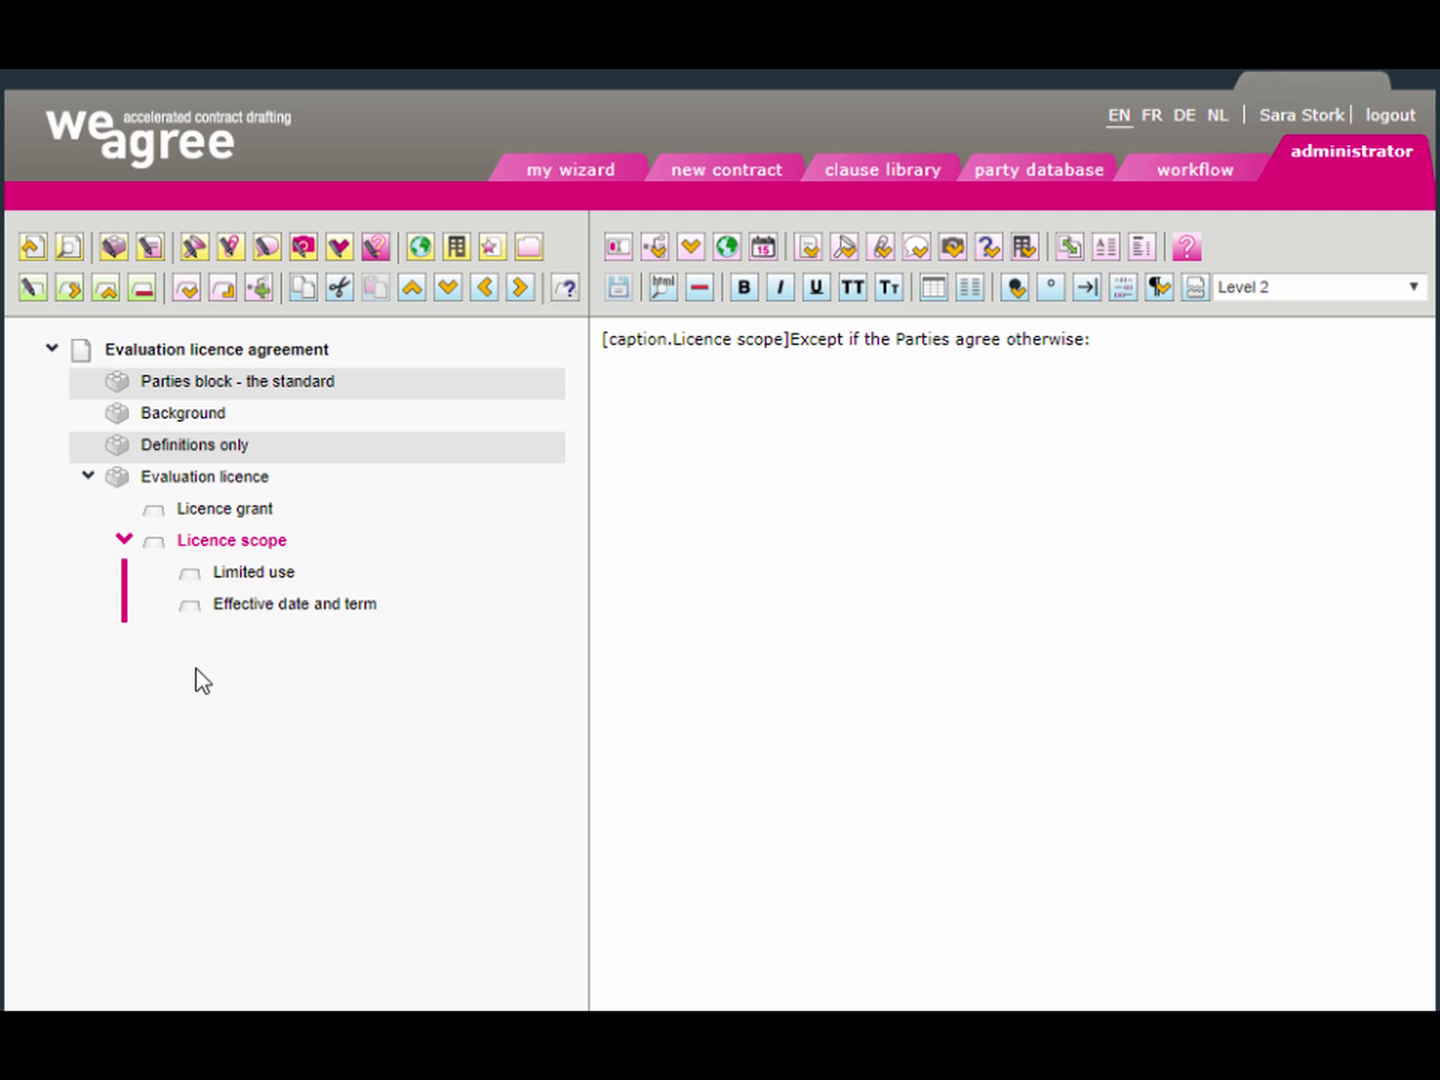
{"action": "left_click", "coordinate": [193, 298]}
{"action": "type", "text": "LICENCE FEE"}
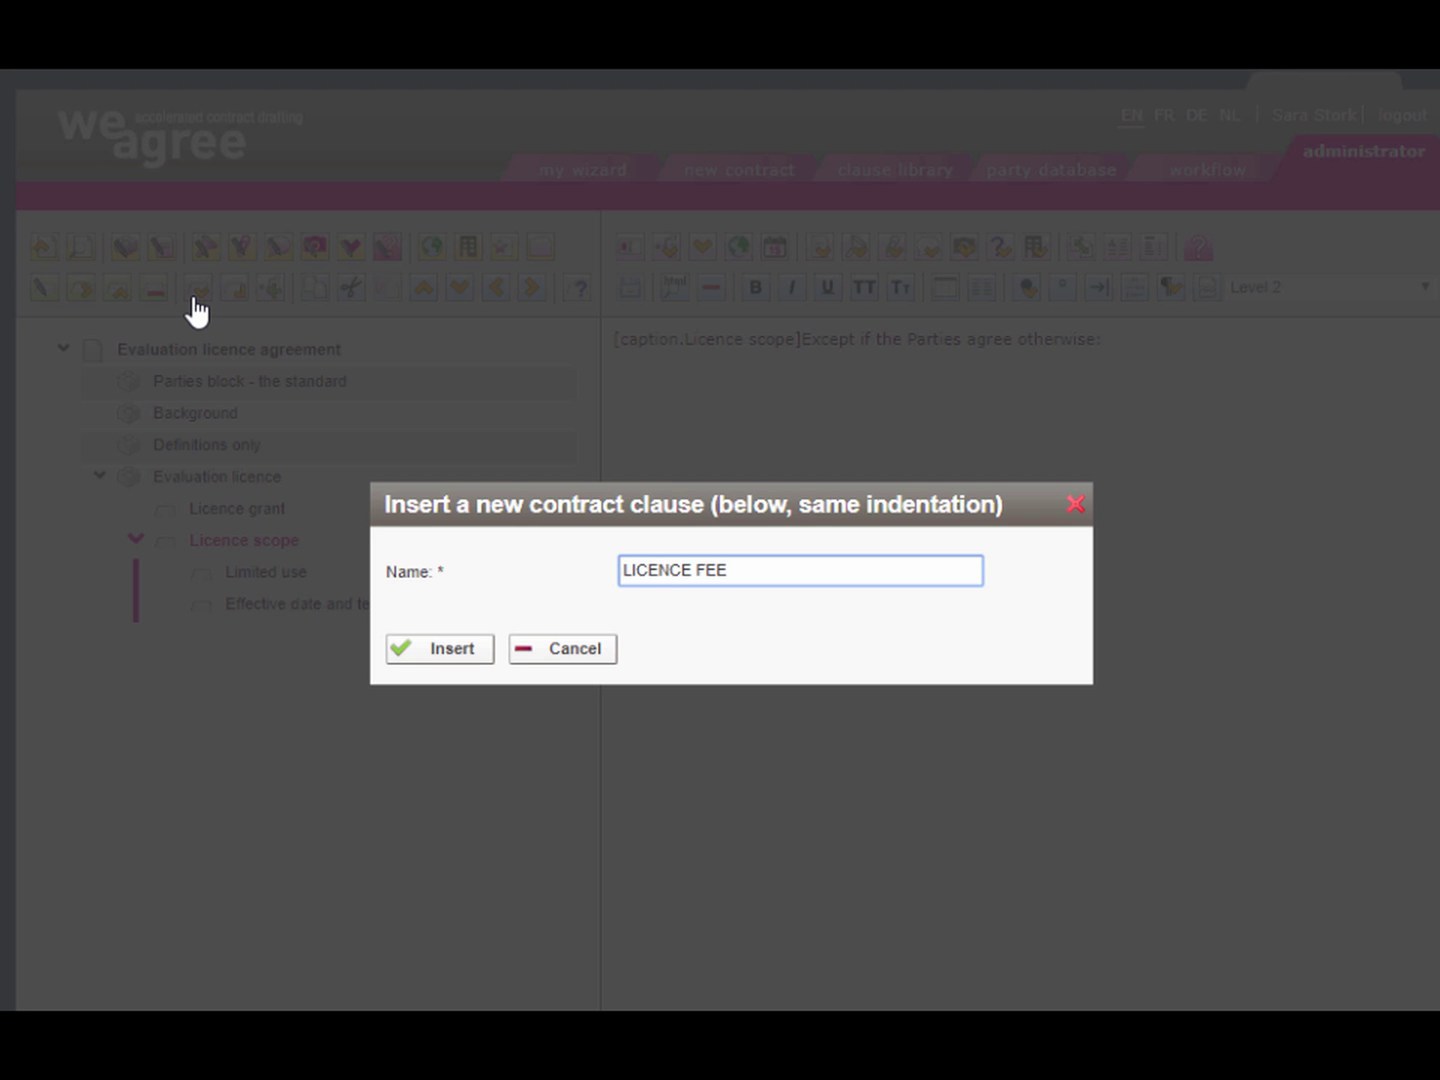
{"action": "key", "text": "BackSpace"}
{"action": "key", "text": "BackSpace"}
{"action": "key", "text": "BackSpace"}
{"action": "key", "text": "BackSpace"}
{"action": "key", "text": "BackSpace"}
{"action": "key", "text": "BackSpace"}
{"action": "key", "text": "BackSpace"}
{"action": "key", "text": "BackSpace"}
{"action": "type", "text": "Licence"}
{"action": "left_click", "coordinate": [426, 652]}
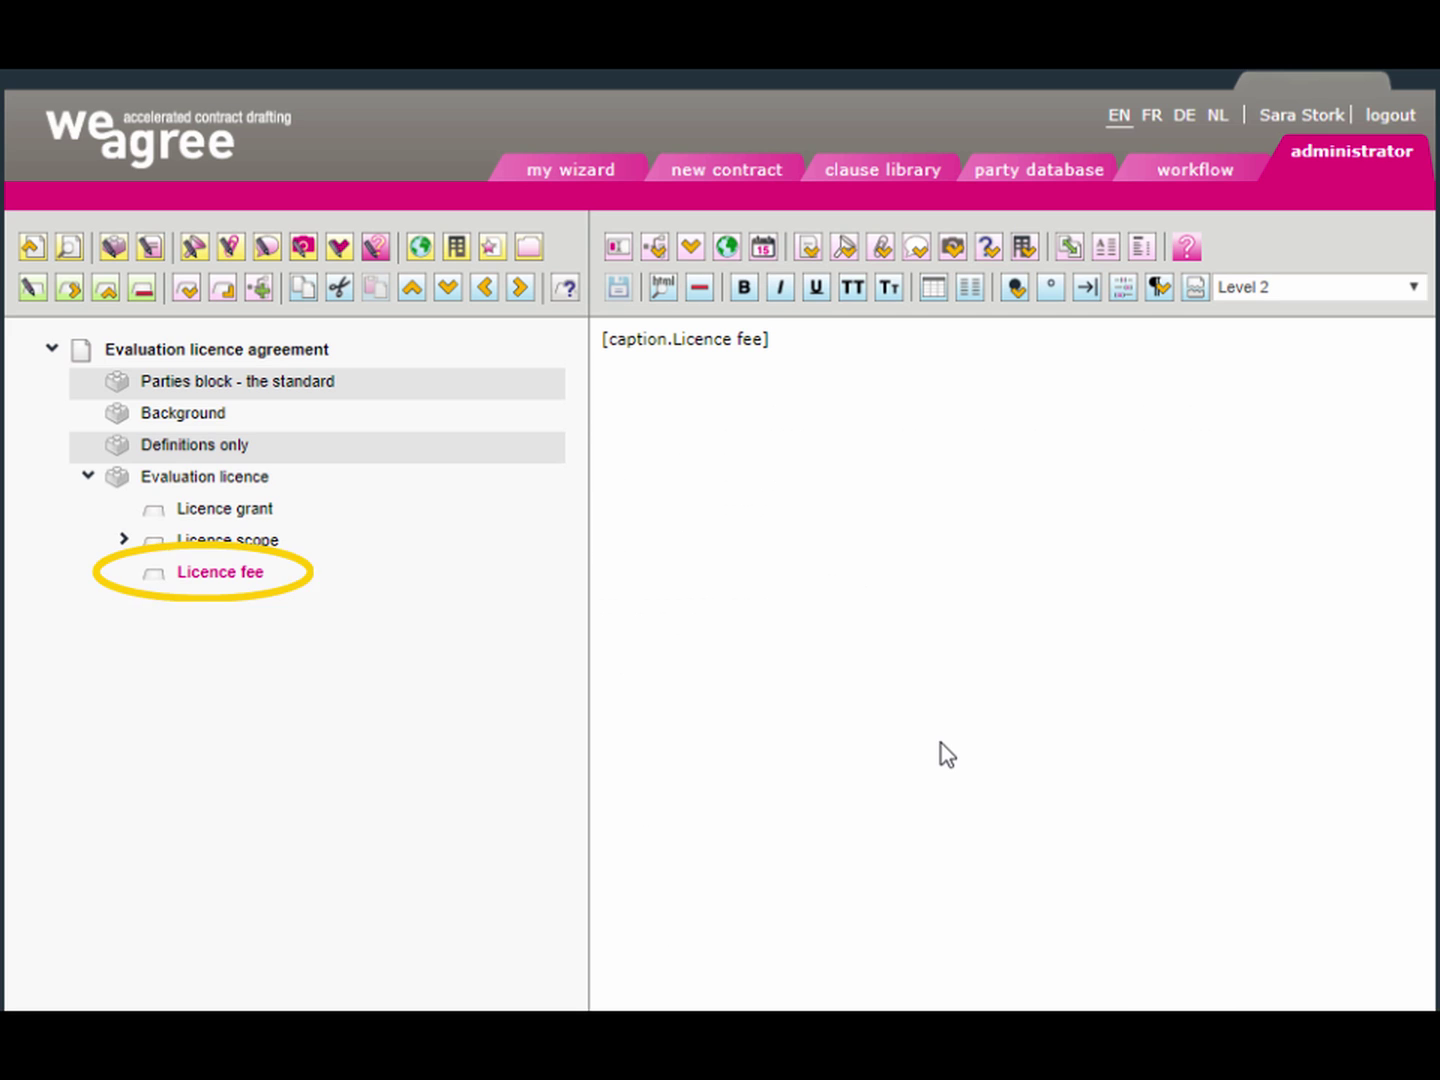
Paste "The licence is subject to a licence fee of [EUR 5,000]." after the Licence fee caption and save the clause.
{"action": "left_click", "coordinate": [786, 342]}
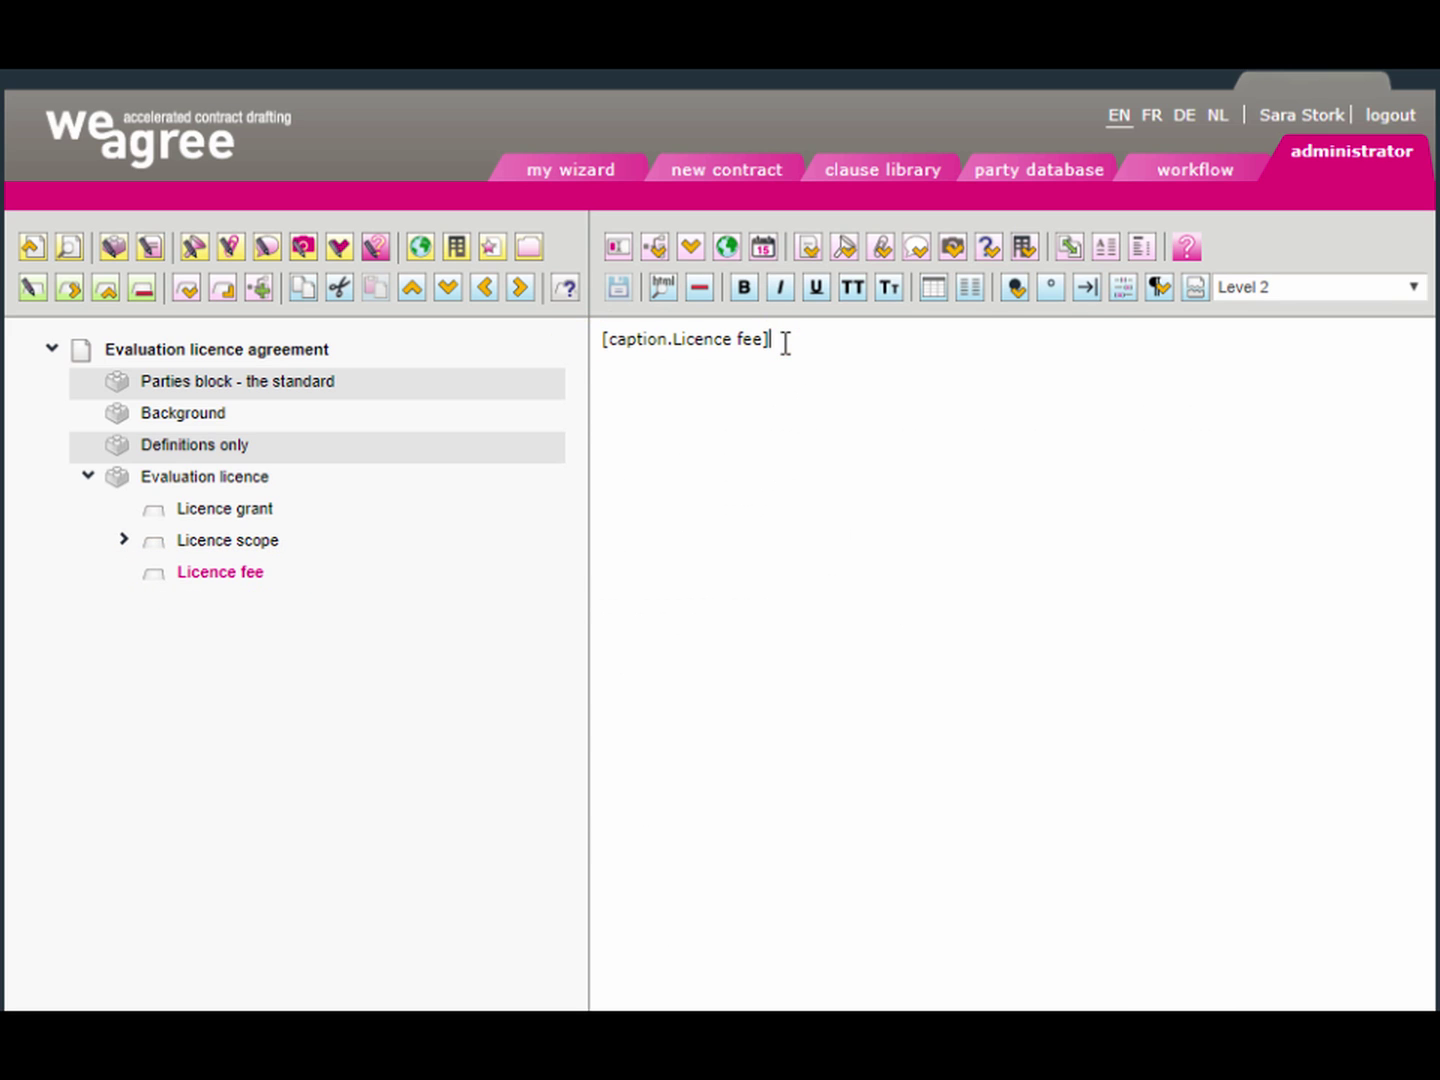
{"action": "right_click", "coordinate": [786, 342]}
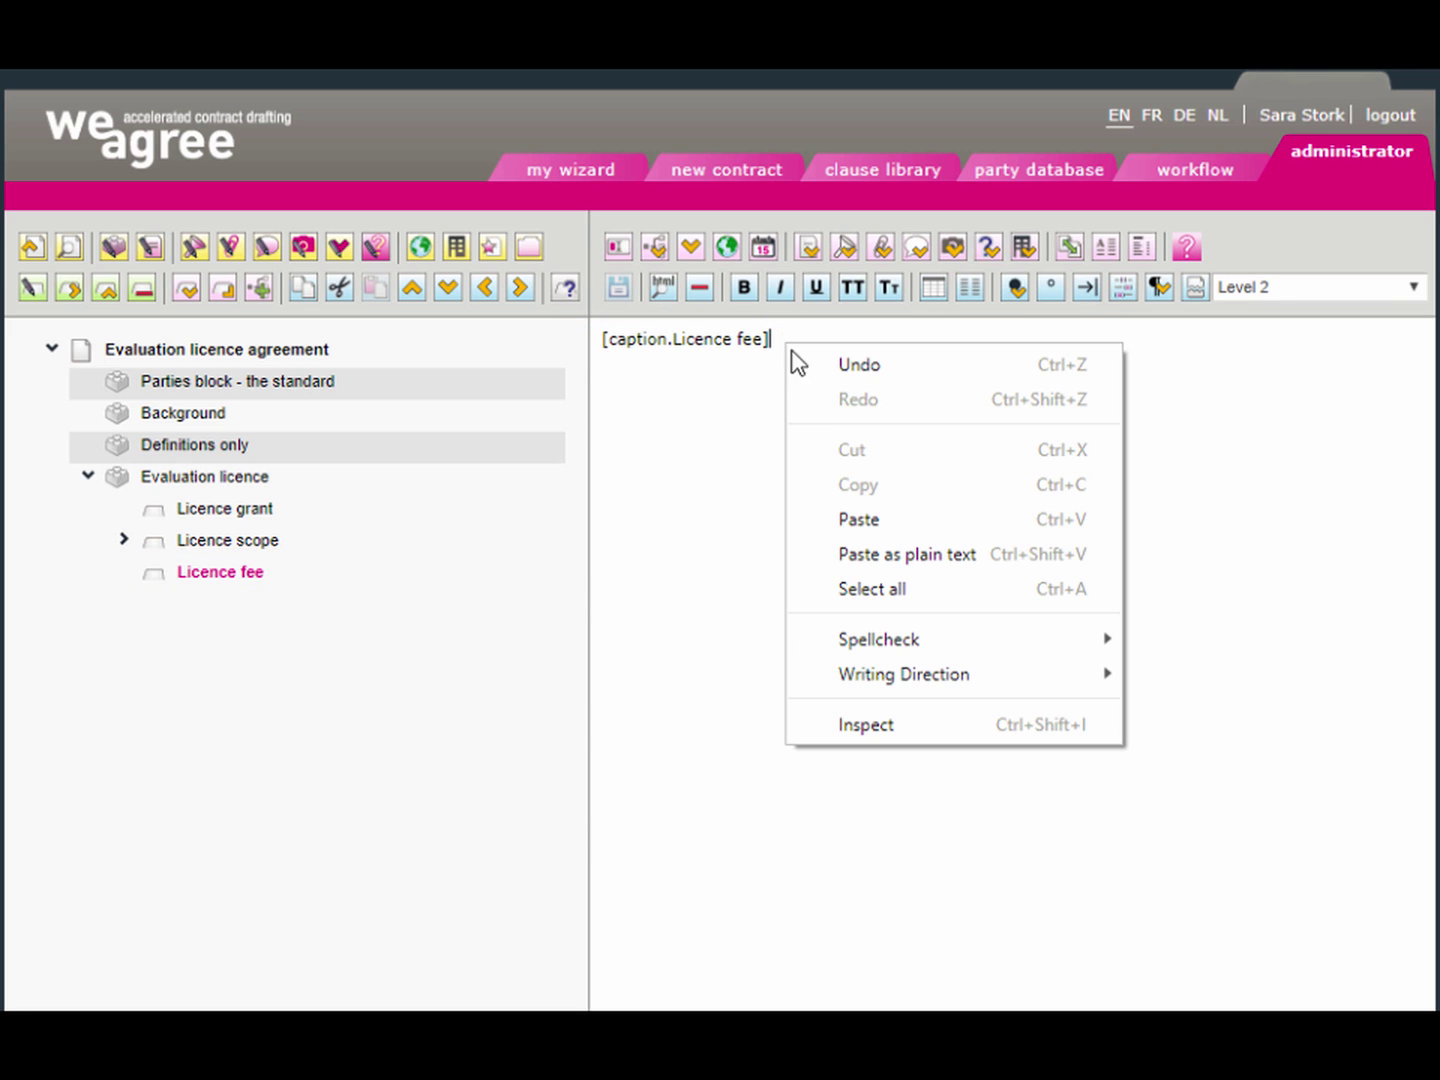
{"action": "left_click", "coordinate": [868, 531]}
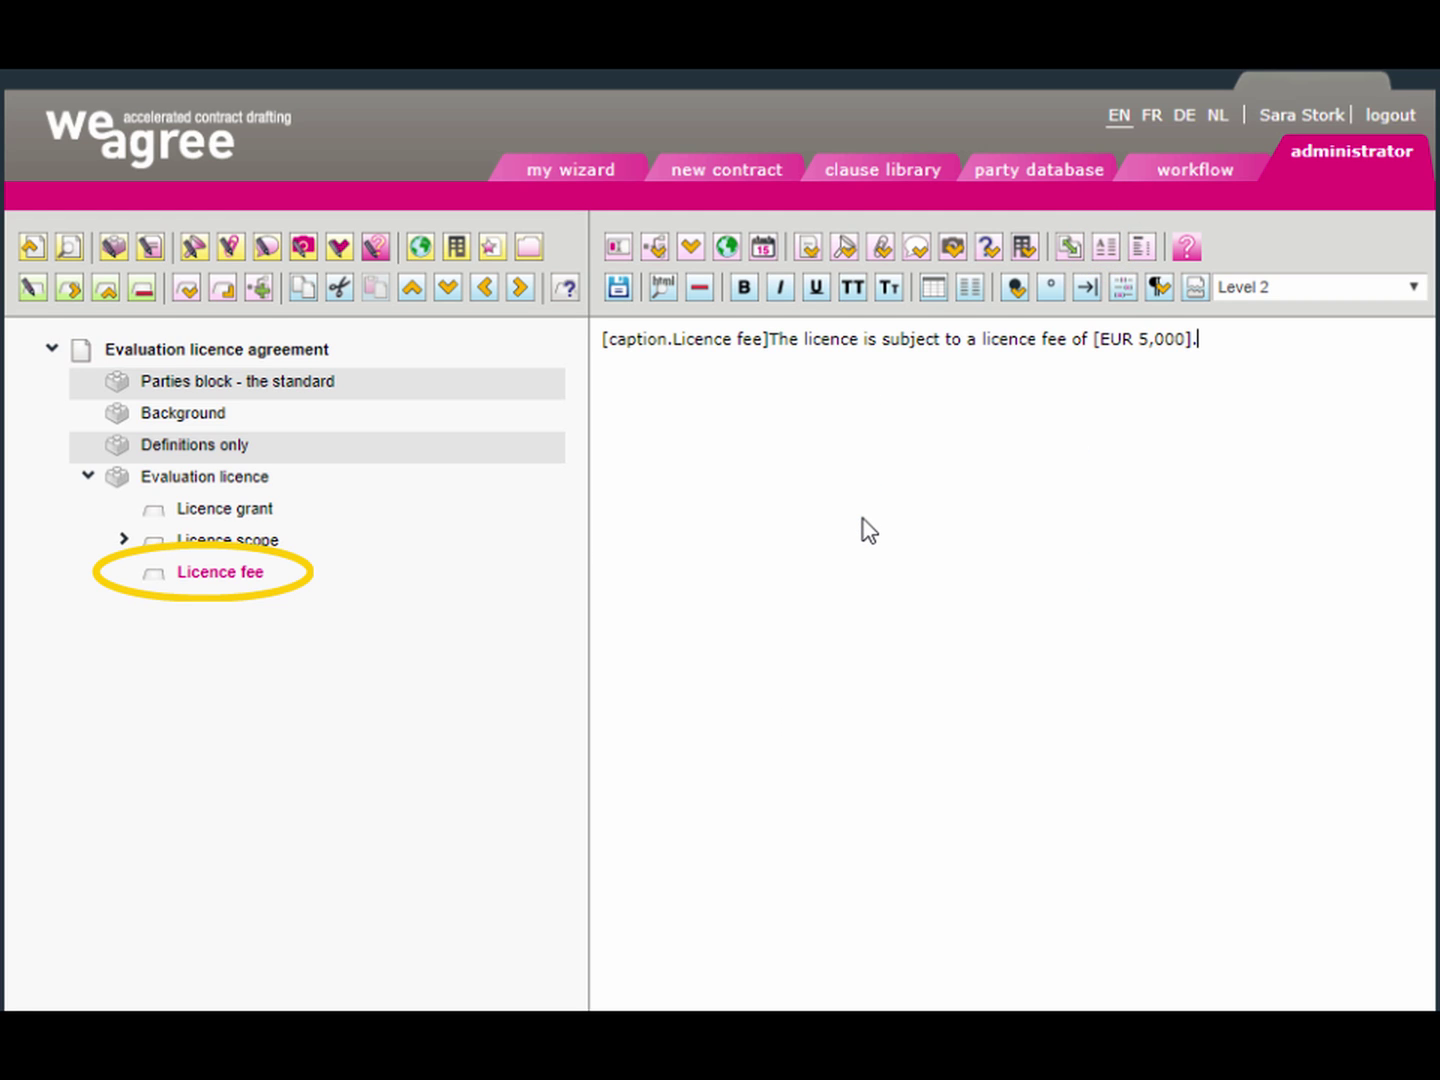
{"action": "key", "text": "ctrl+s"}
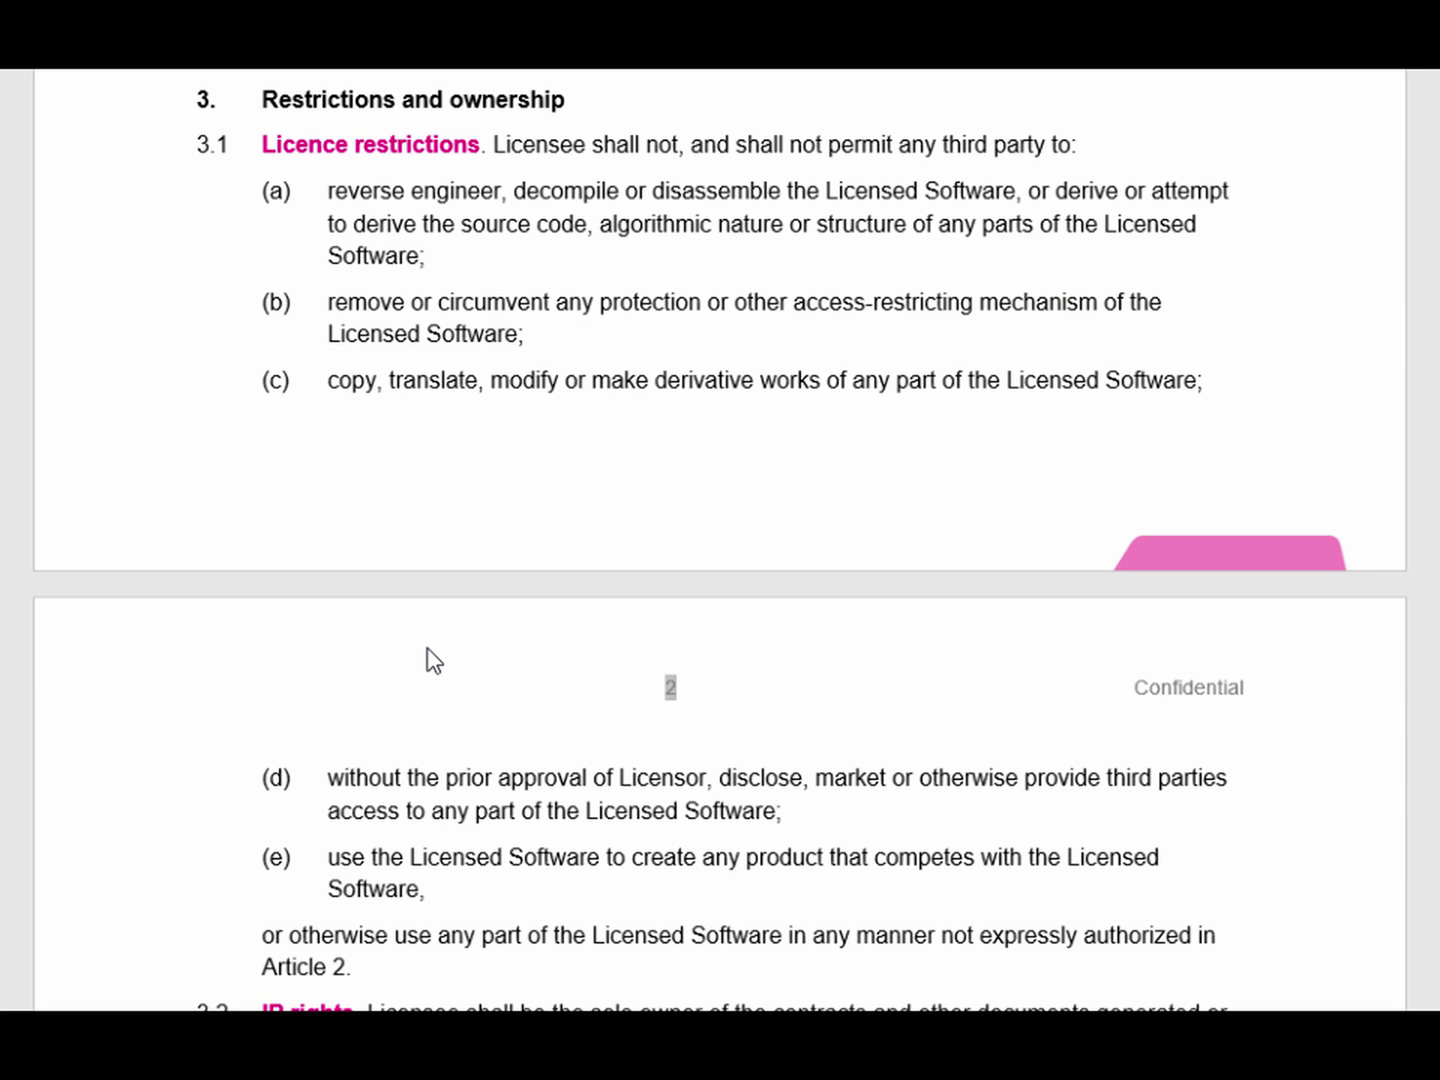
Copy items (a) to (e) of section 3.1 from the source agreement and paste them as plain text into the List clause.
{"action": "left_click_drag", "start_coordinate": [333, 191], "coordinate": [431, 896]}
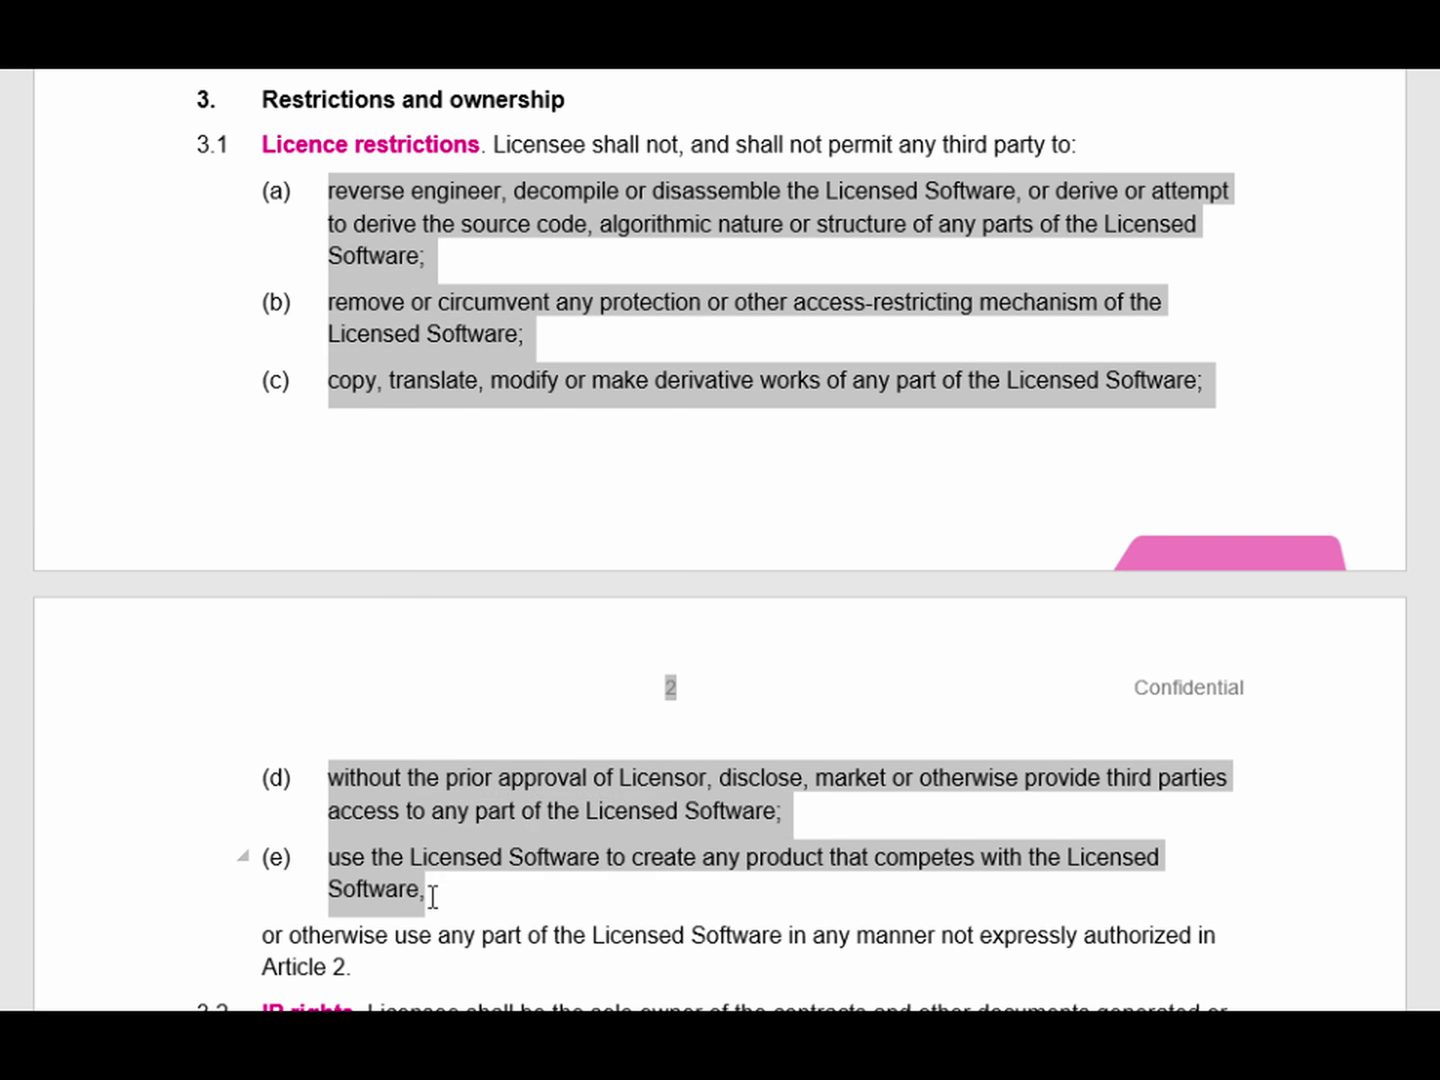
{"action": "right_click", "coordinate": [410, 381]}
{"action": "left_click", "coordinate": [452, 433]}
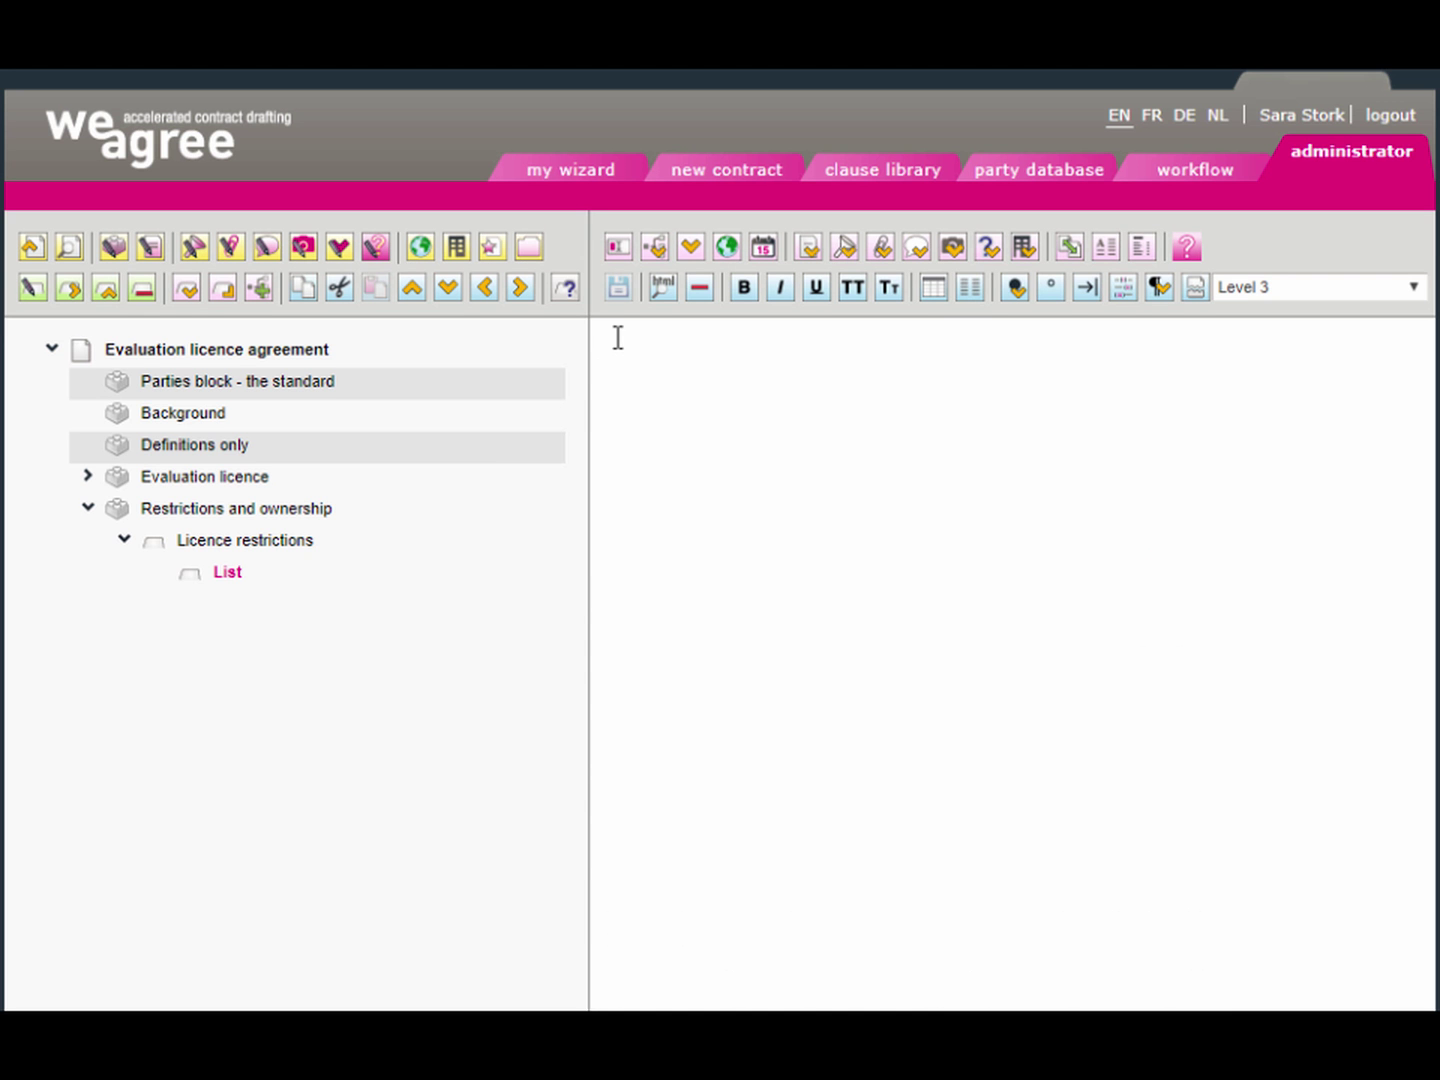
{"action": "right_click", "coordinate": [615, 337]}
{"action": "left_click", "coordinate": [745, 549]}
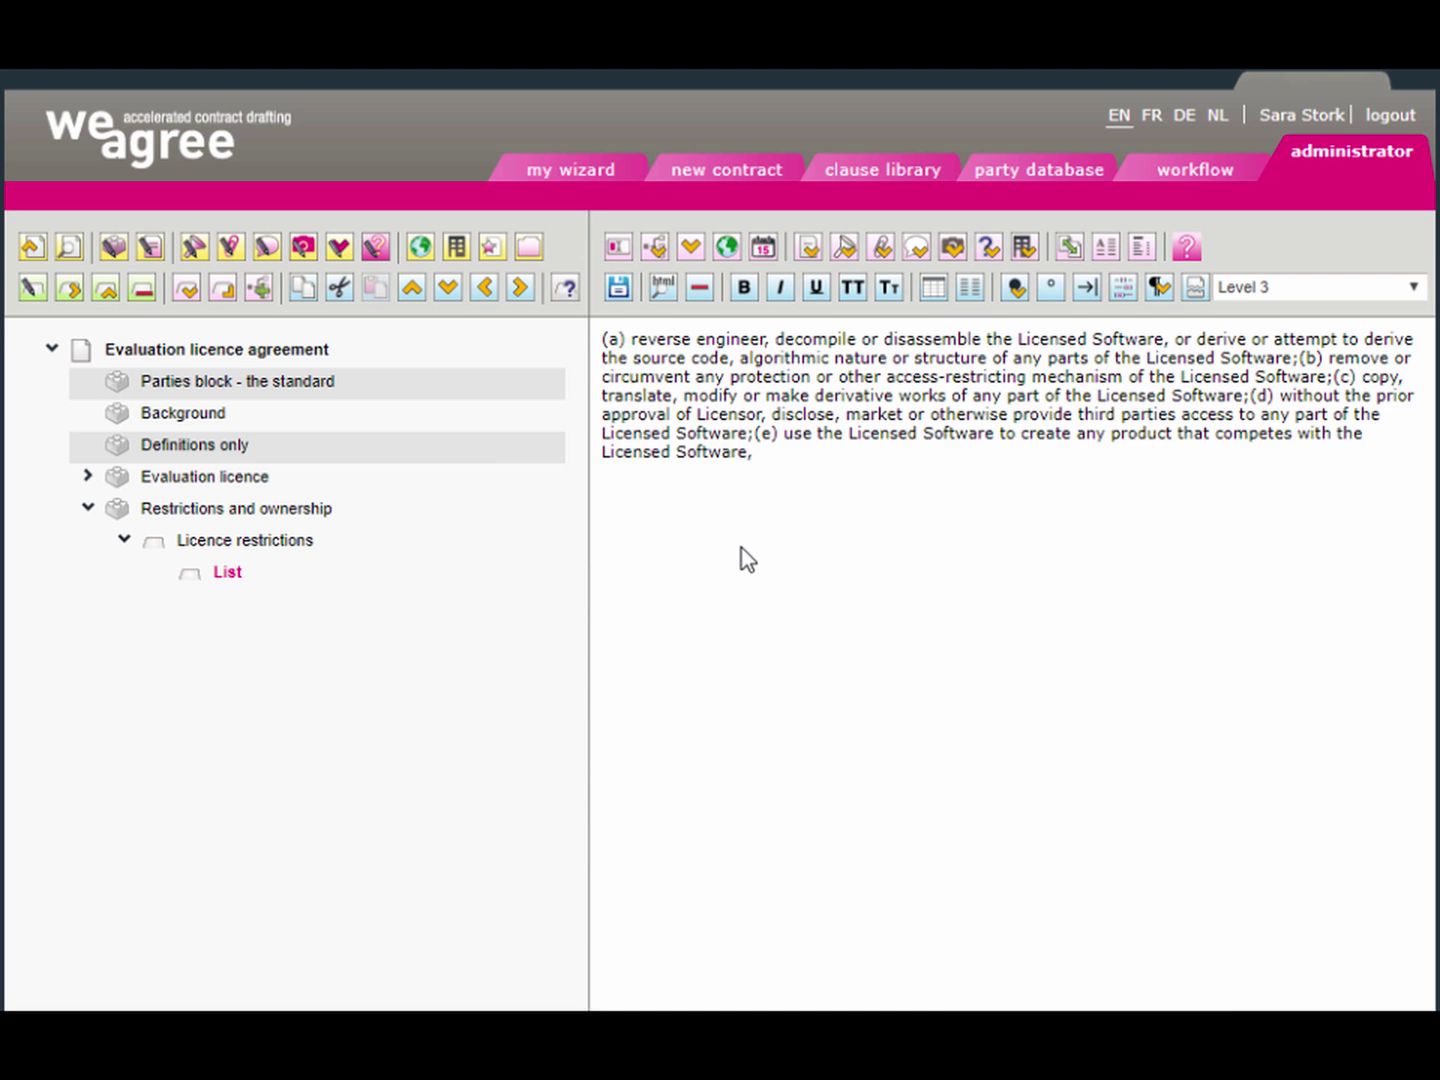
Remove the "(a)" number from the List clause and replace "(b)" with an [EOL] numbered paragraph break.
{"action": "left_click_drag", "start_coordinate": [636, 340], "coordinate": [597, 340]}
{"action": "key", "text": "BackSpace"}
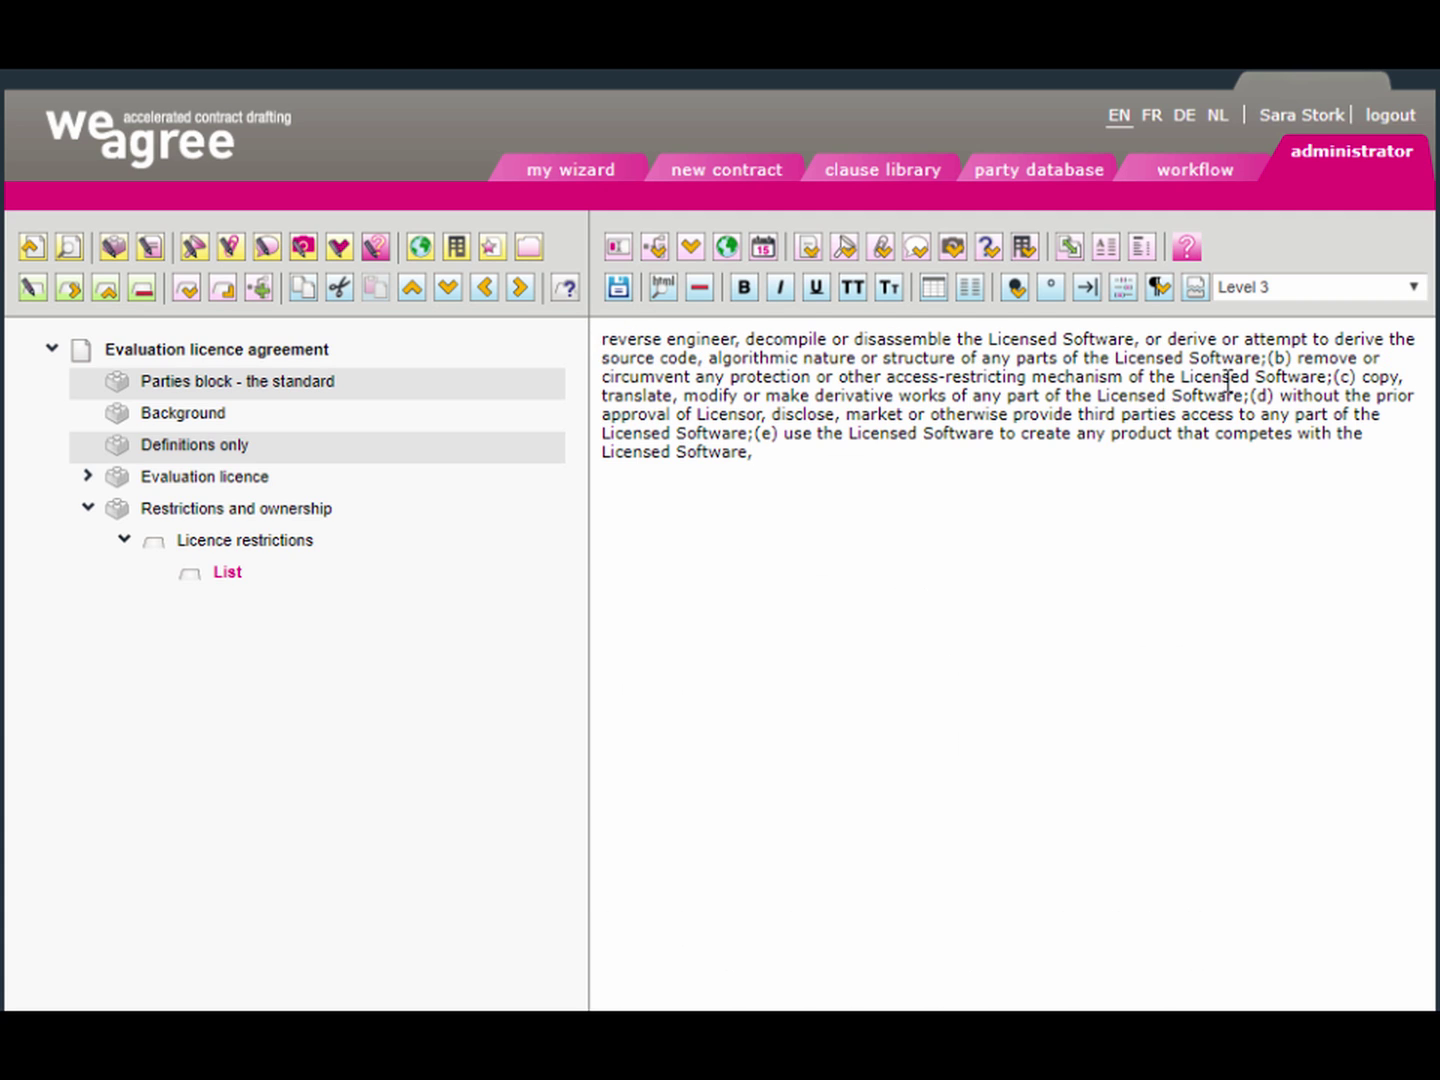
{"action": "left_click", "coordinate": [1164, 293]}
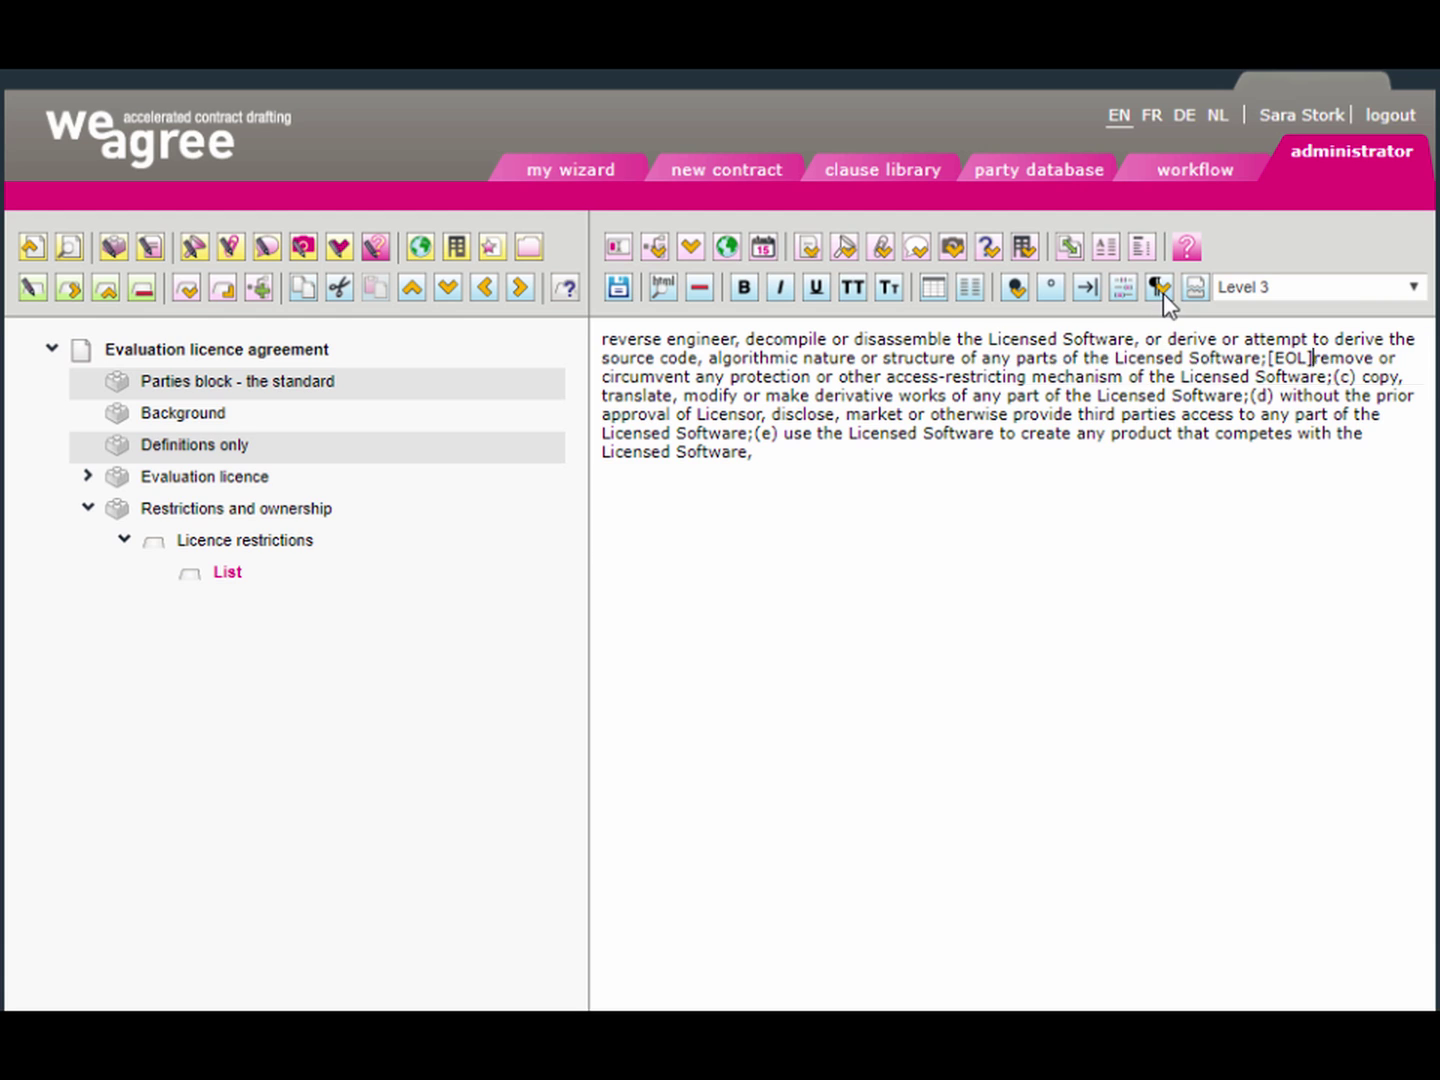
Replace the "(c)" number before "copy, translate" with an [EOL] numbered paragraph break.
{"action": "left_click", "coordinate": [1364, 379]}
{"action": "key", "text": "BackSpace"}
{"action": "key", "text": "BackSpace"}
{"action": "key", "text": "BackSpace"}
{"action": "key", "text": "BackSpace"}
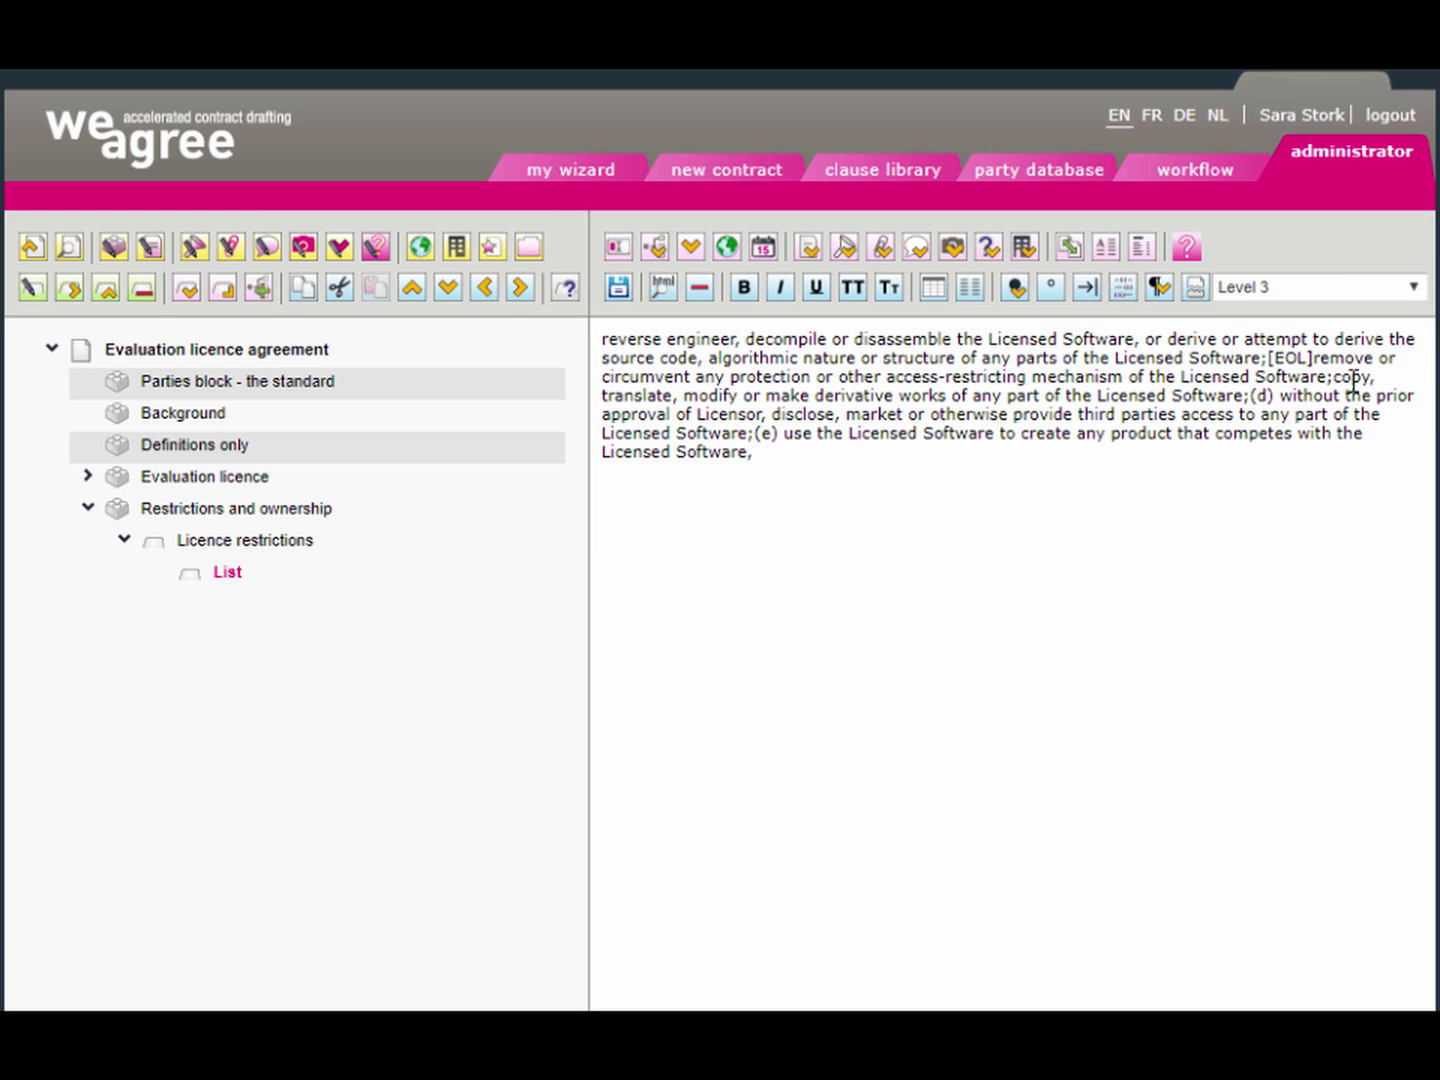
{"action": "left_click", "coordinate": [1160, 287]}
Replace the "(d)" number before "without the prior approval" with an [EOL] numbered paragraph break.
{"action": "left_click", "coordinate": [1280, 395]}
{"action": "key", "text": "BackSpace"}
{"action": "key", "text": "BackSpace"}
{"action": "key", "text": "BackSpace"}
{"action": "key", "text": "BackSpace"}
{"action": "left_click", "coordinate": [1162, 290]}
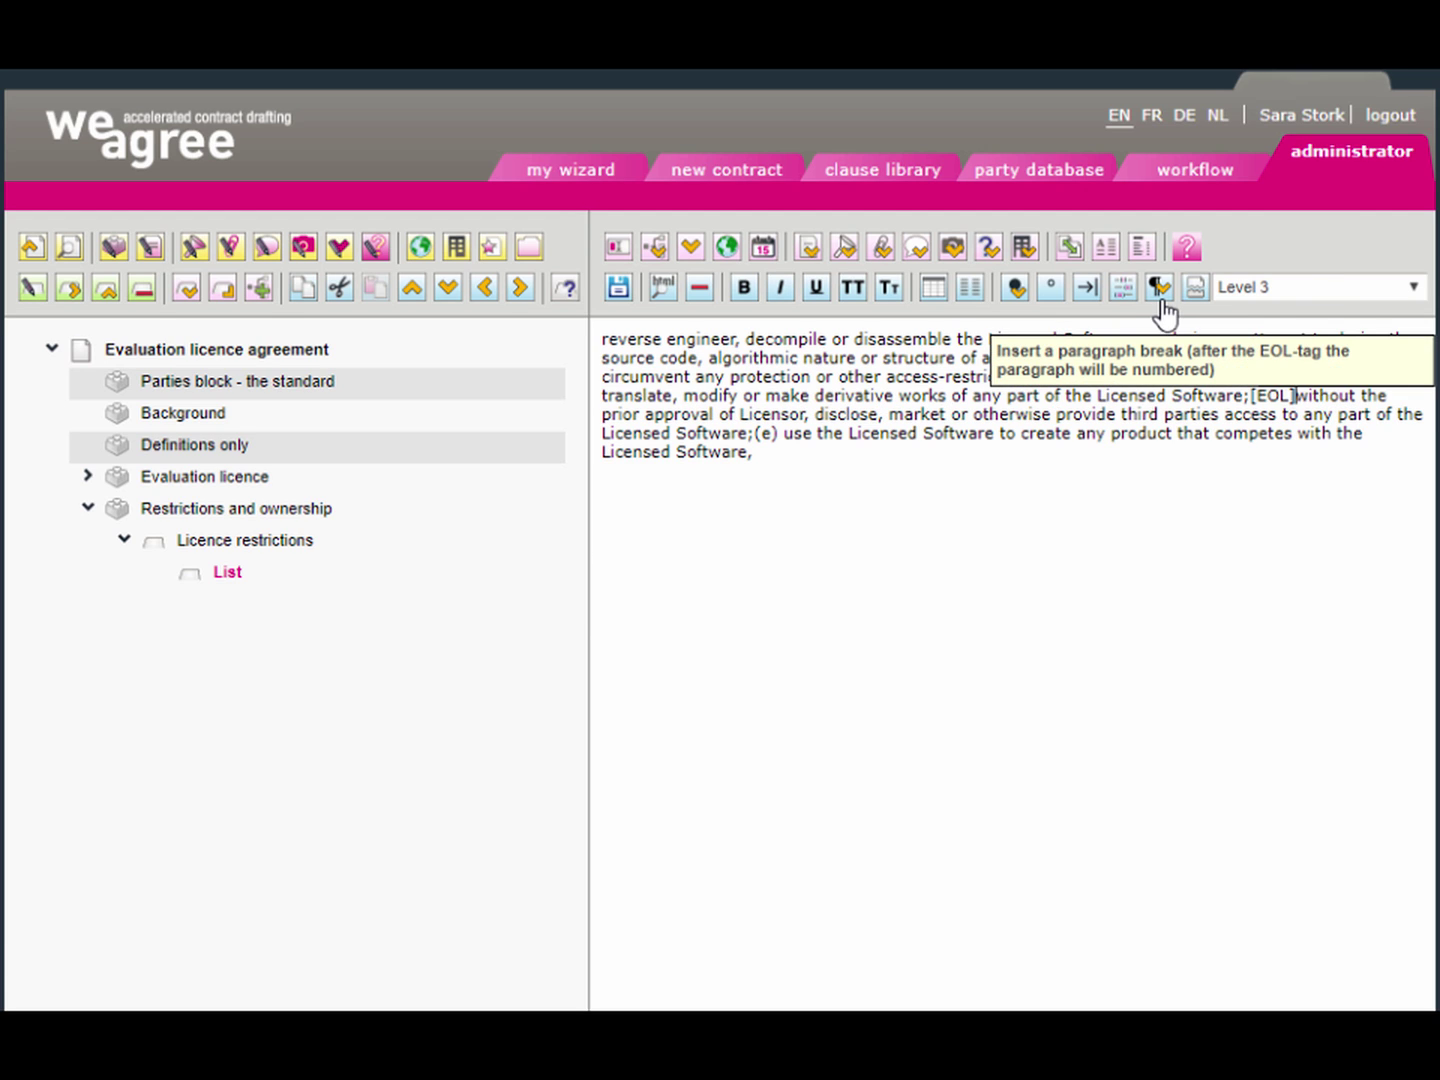
Replace the "(e)" number before "use the Licensed Software" with an [EOL] numbered paragraph break and save the List clause.
{"action": "left_click", "coordinate": [787, 436]}
{"action": "key", "text": "BackSpace"}
{"action": "key", "text": "BackSpace"}
{"action": "key", "text": "BackSpace"}
{"action": "key", "text": "BackSpace"}
{"action": "left_click", "coordinate": [1157, 292]}
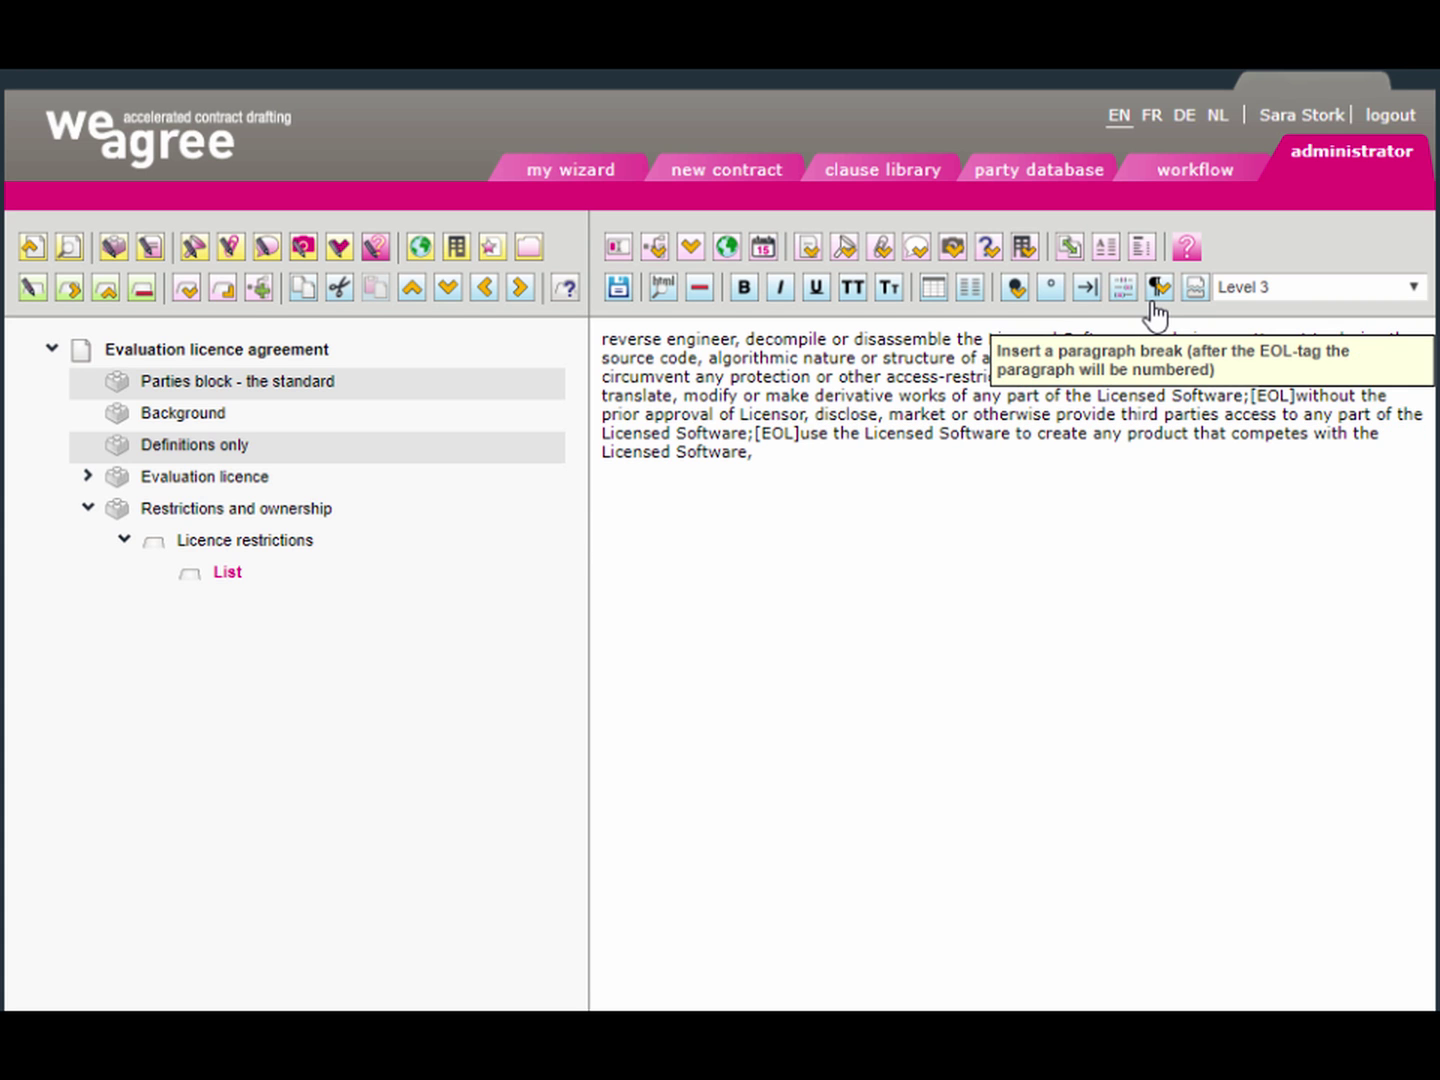
{"action": "left_click", "coordinate": [610, 293]}
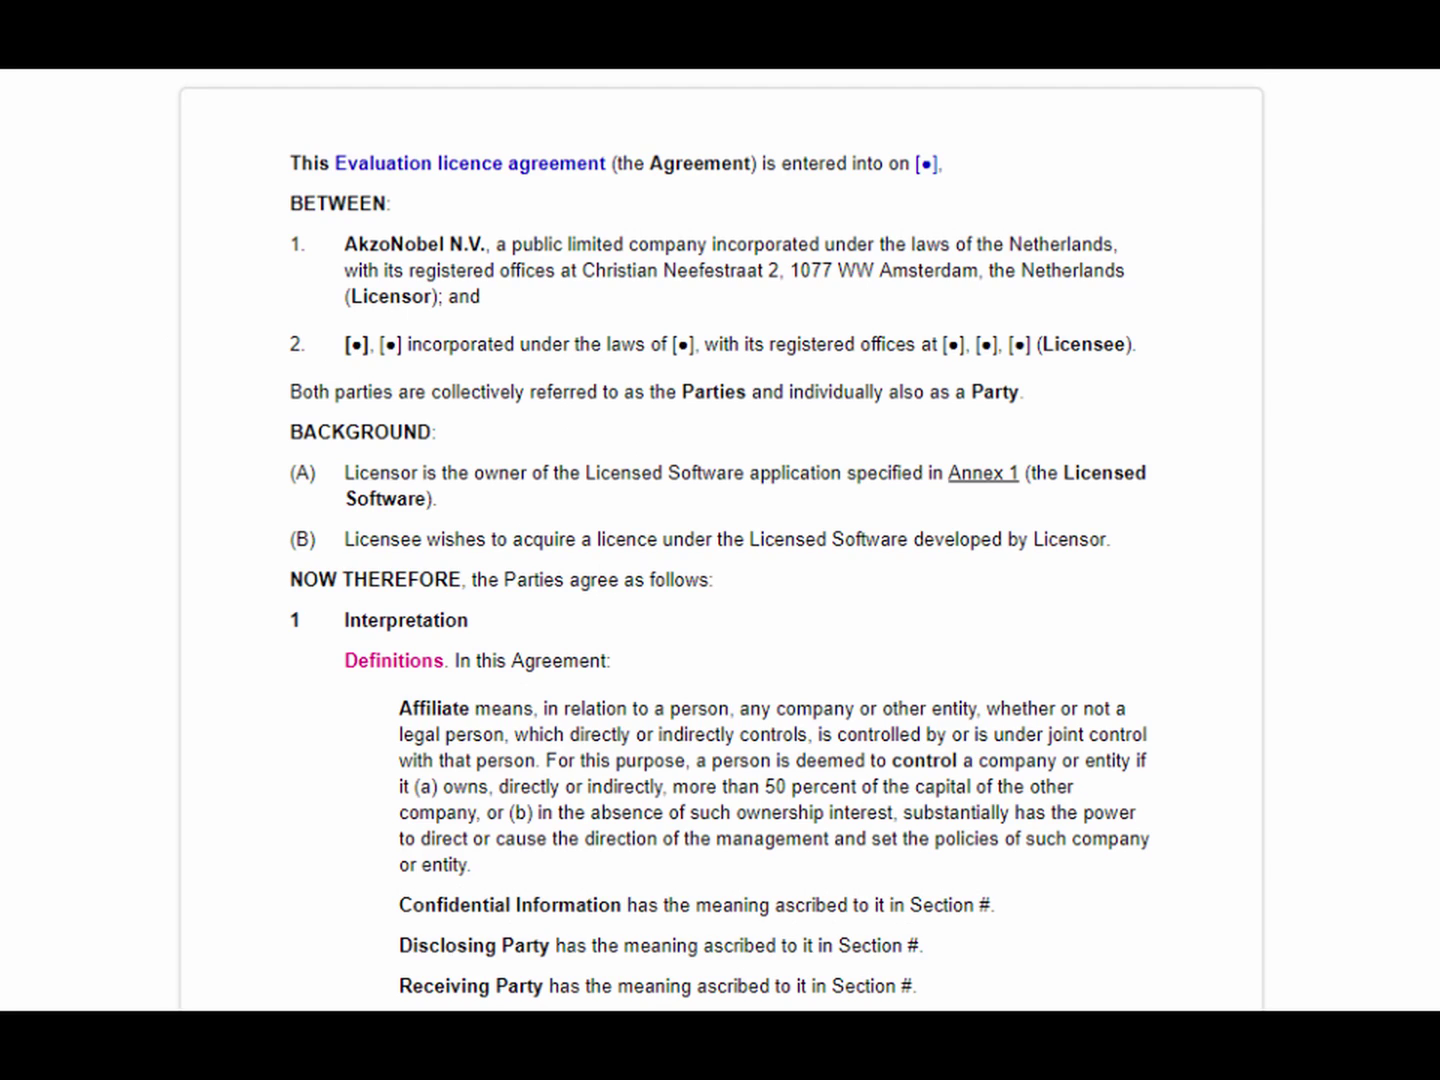
{"action": "scroll", "coordinate": [720, 541], "scroll_direction": "down", "scroll_amount": 4}
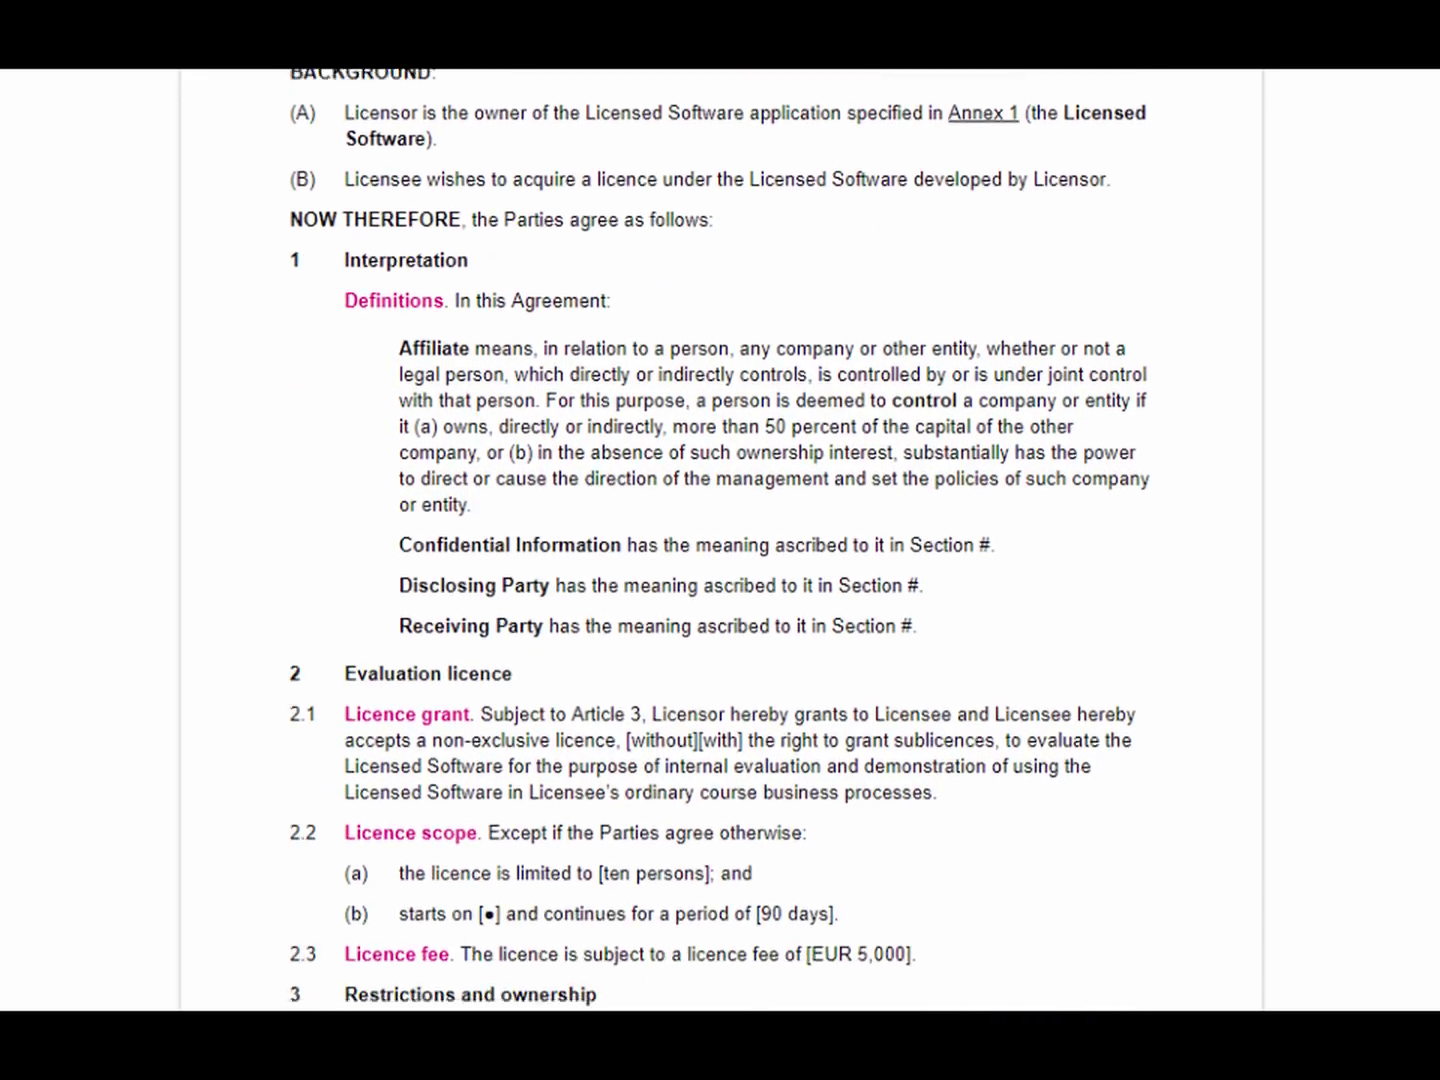
{"action": "scroll", "coordinate": [720, 540], "scroll_direction": "down", "scroll_amount": 4}
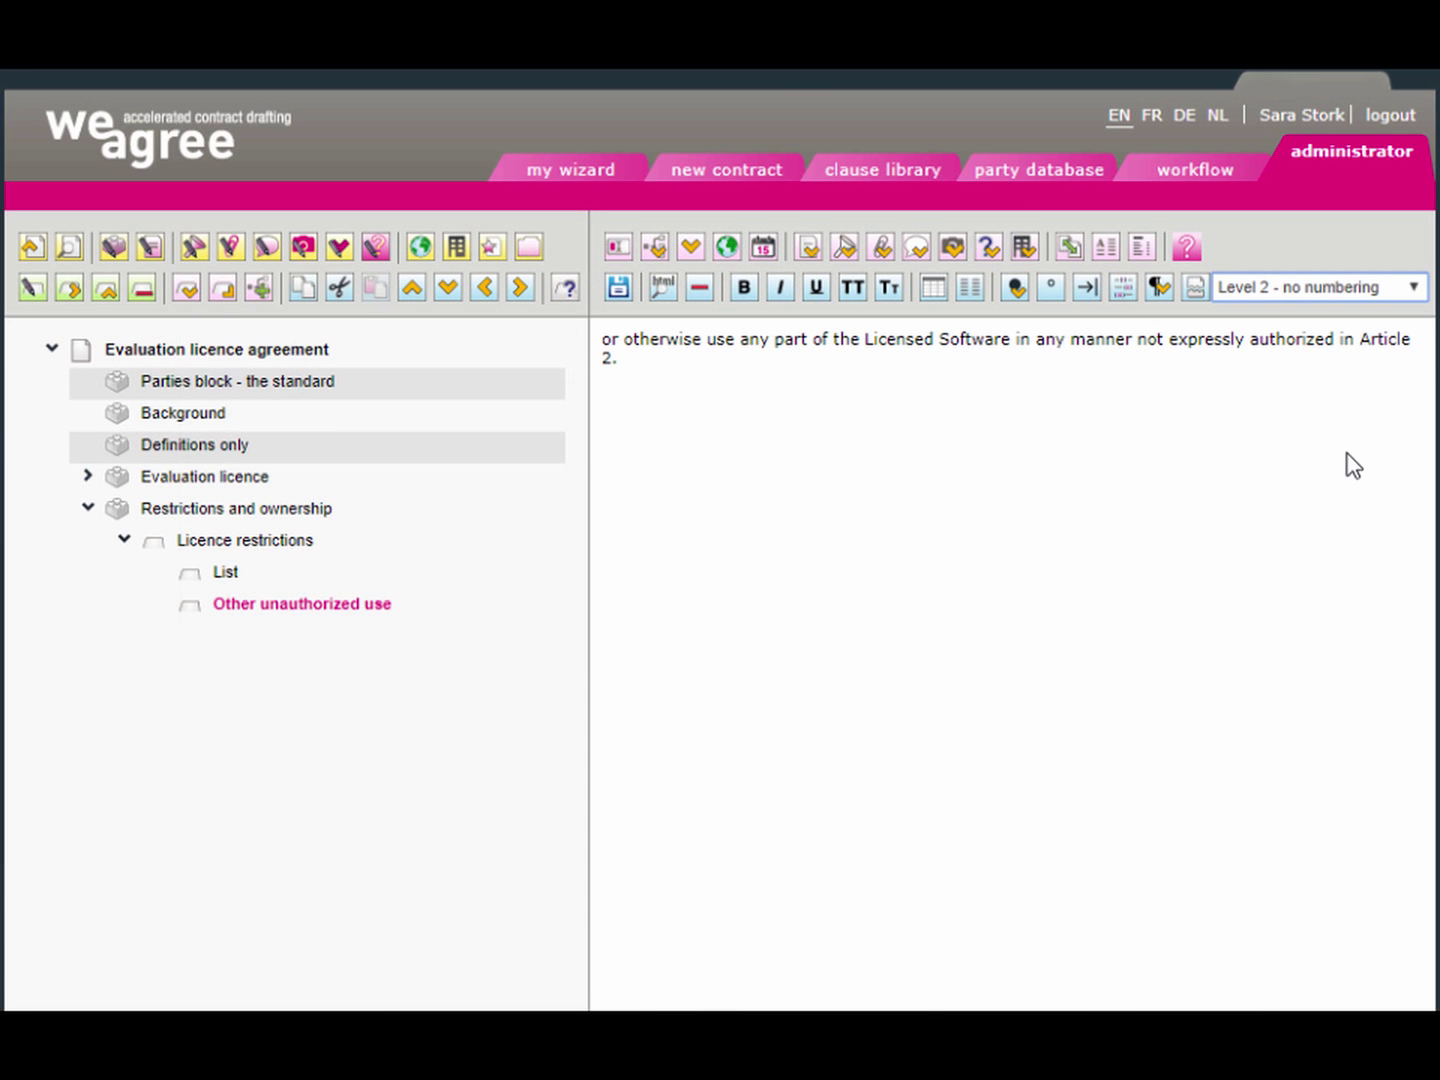
Underline "not expressly" in the Other unauthorized use clause and remove that formatting again.
{"action": "left_click_drag", "start_coordinate": [1137, 338], "coordinate": [1246, 339]}
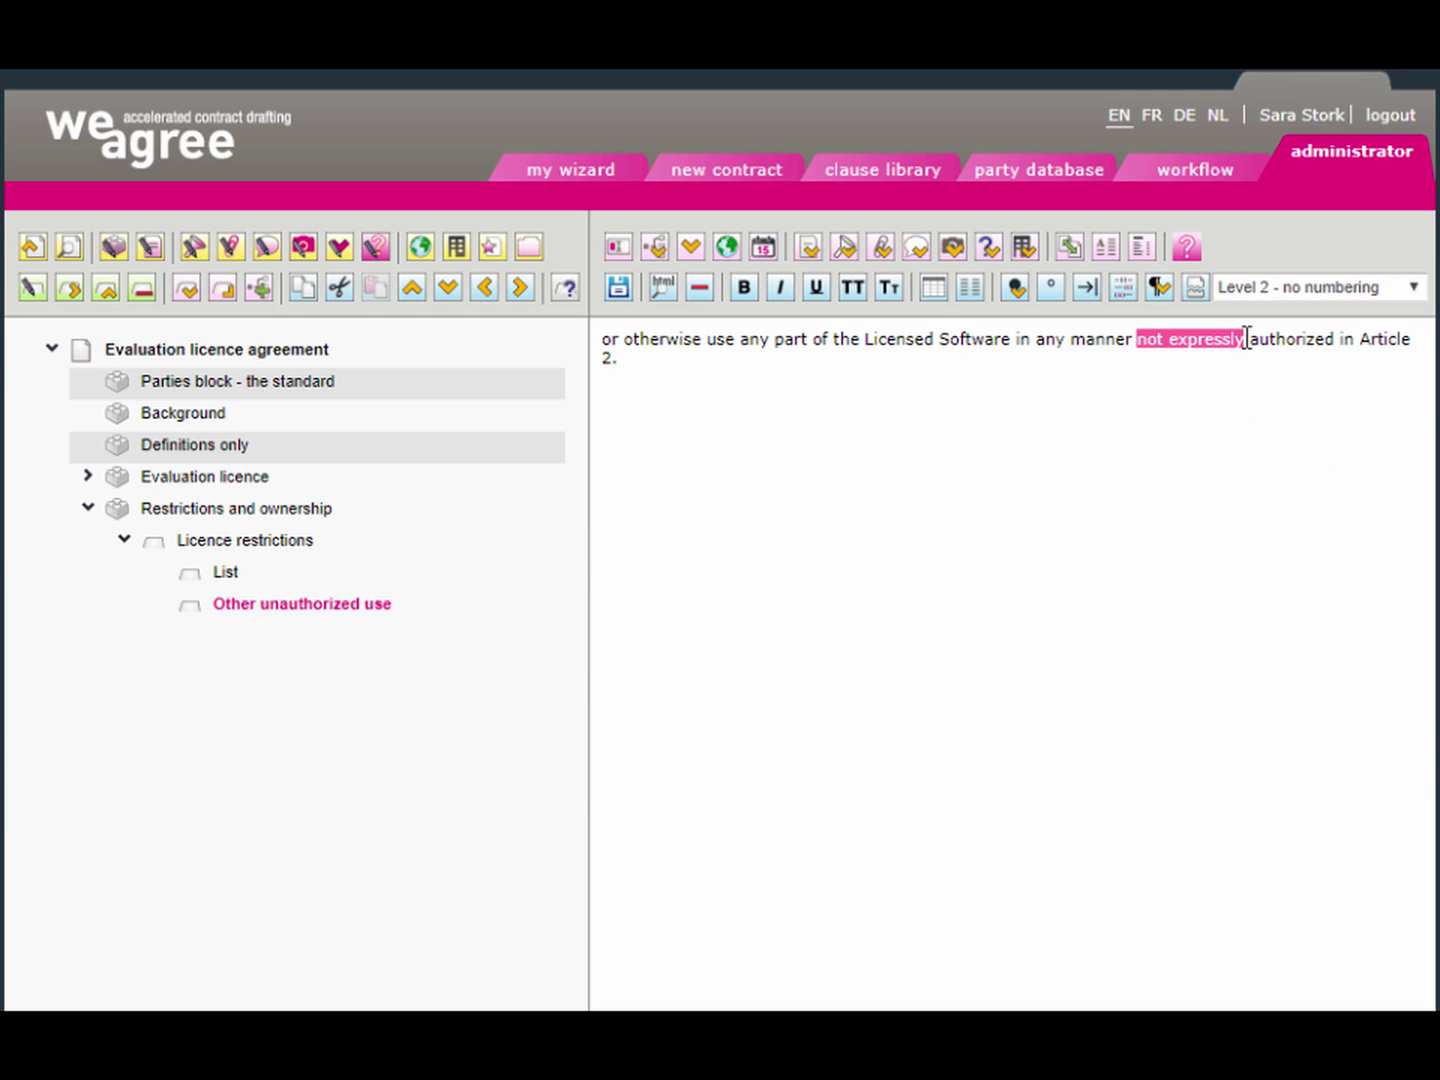
{"action": "left_click", "coordinate": [815, 292]}
{"action": "left_click", "coordinate": [831, 393]}
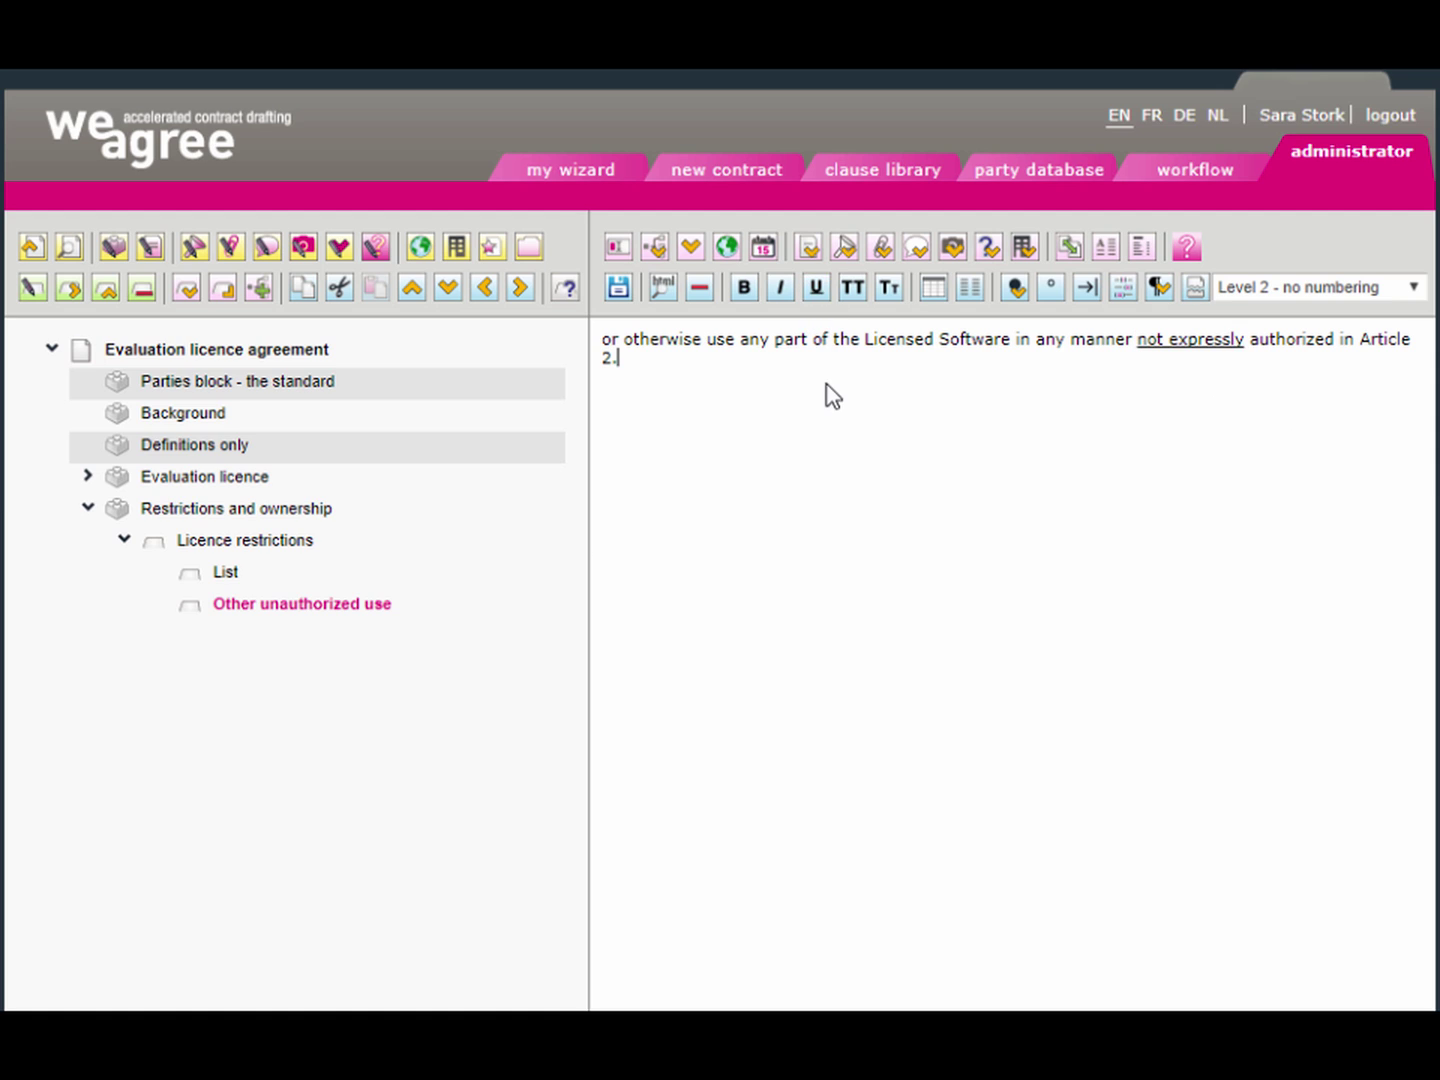
{"action": "left_click_drag", "start_coordinate": [1138, 339], "coordinate": [1248, 339]}
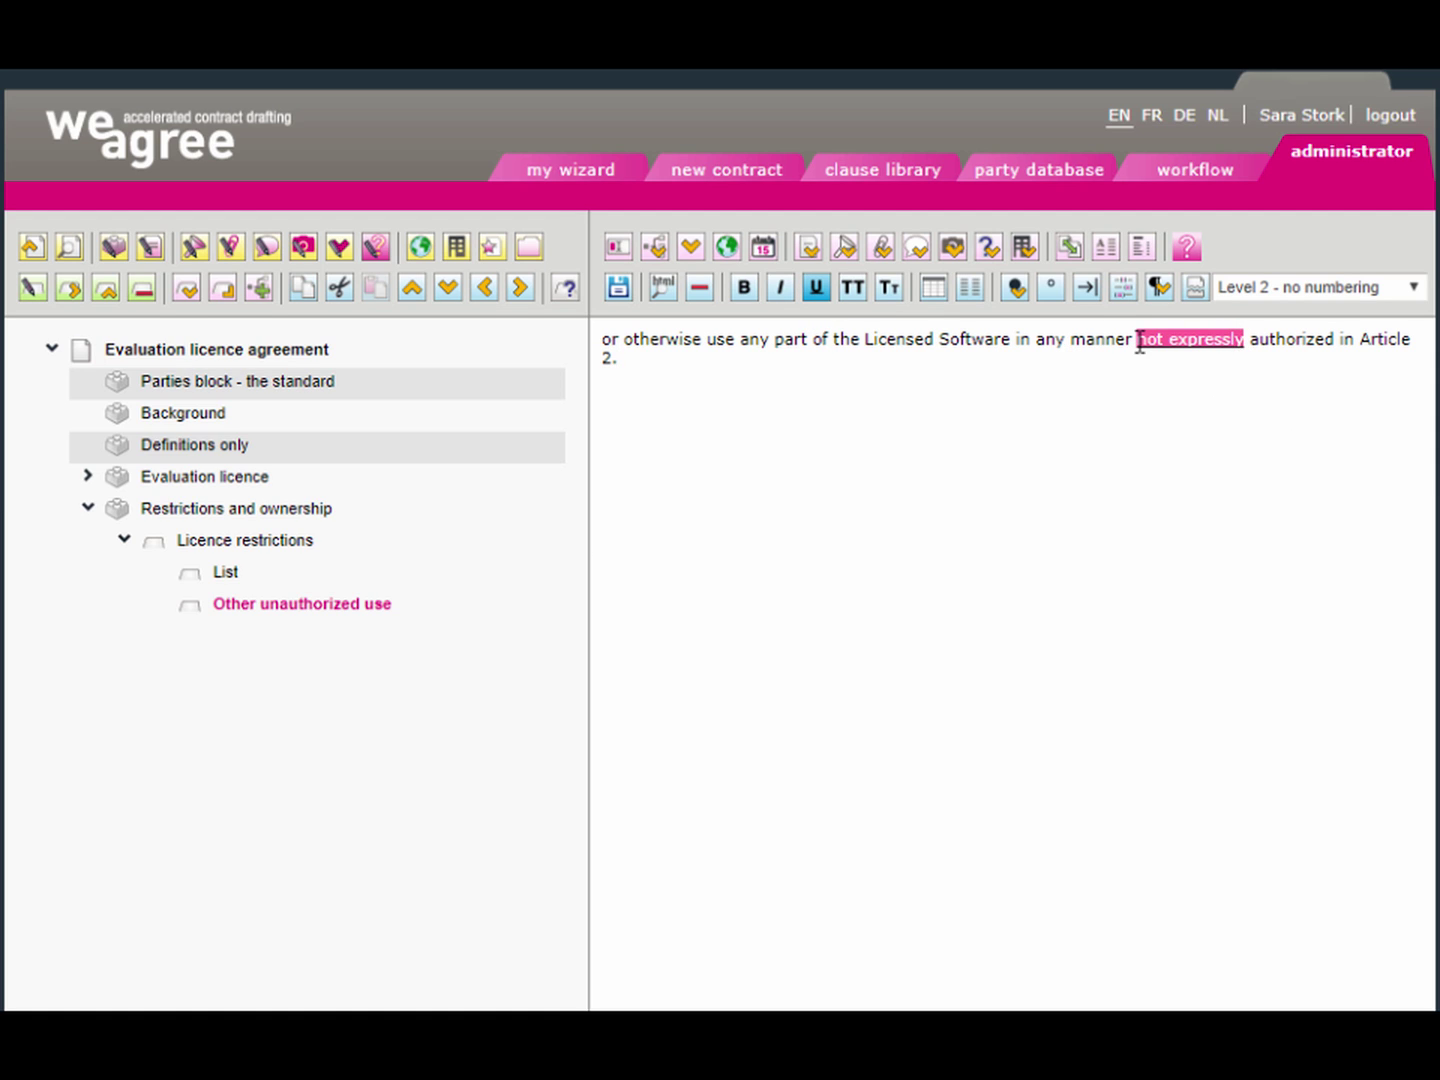
{"action": "left_click", "coordinate": [699, 292]}
{"action": "left_click", "coordinate": [703, 390]}
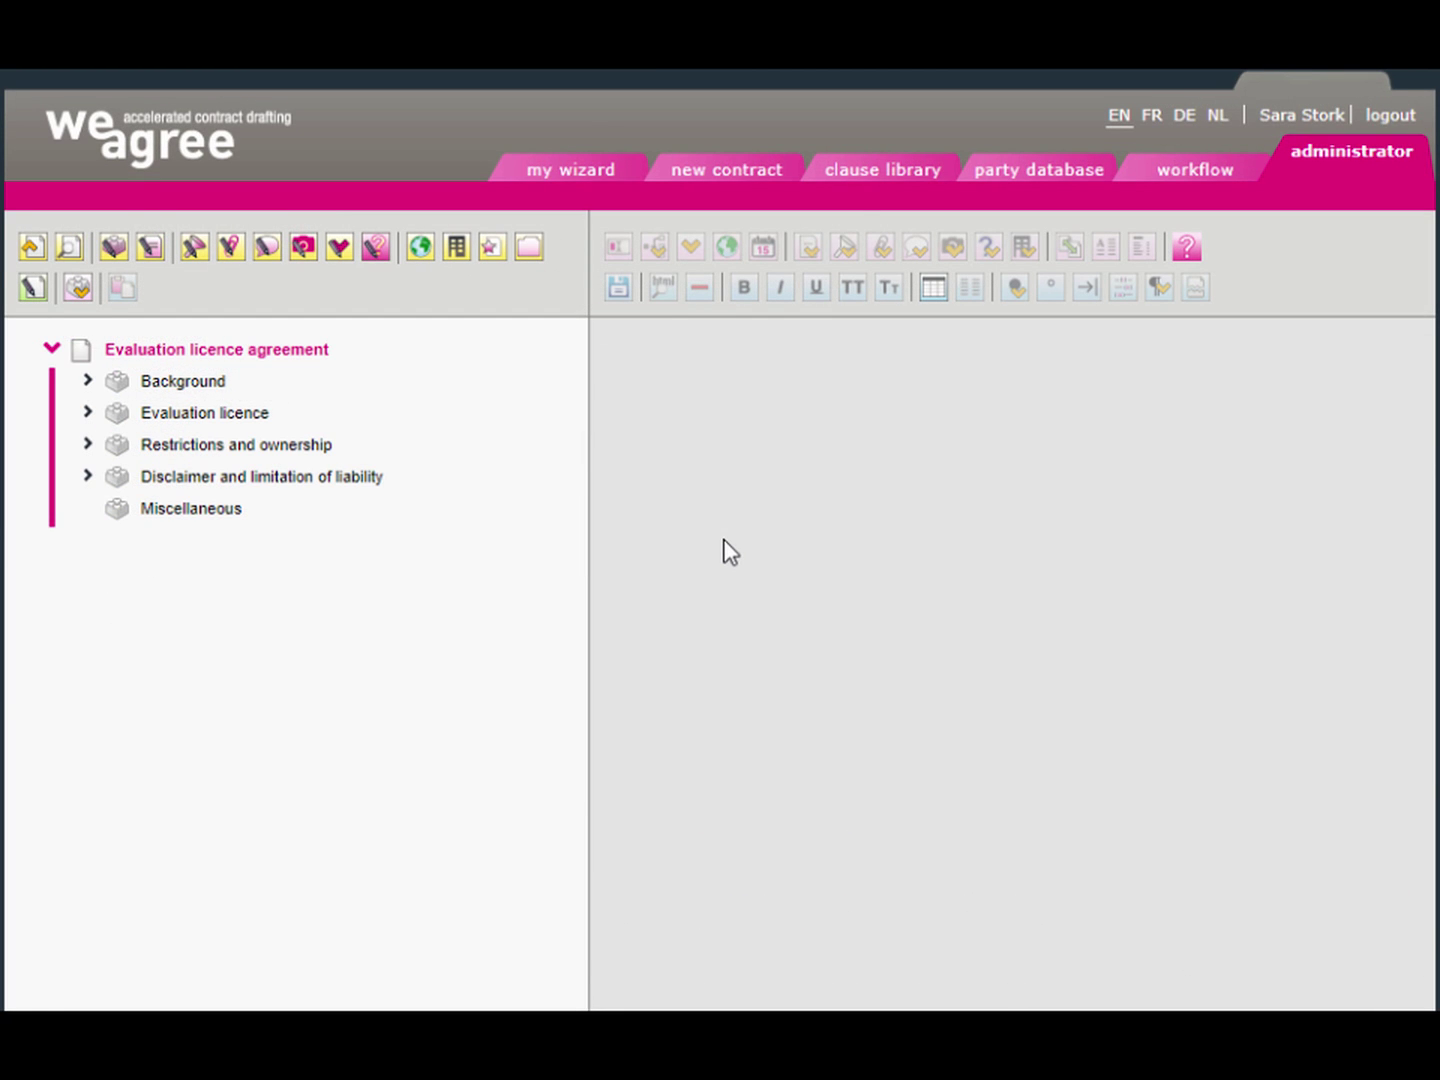
Insert the global building block "Parties block - the standard" into the template and move it above Background.
{"action": "left_click", "coordinate": [120, 258]}
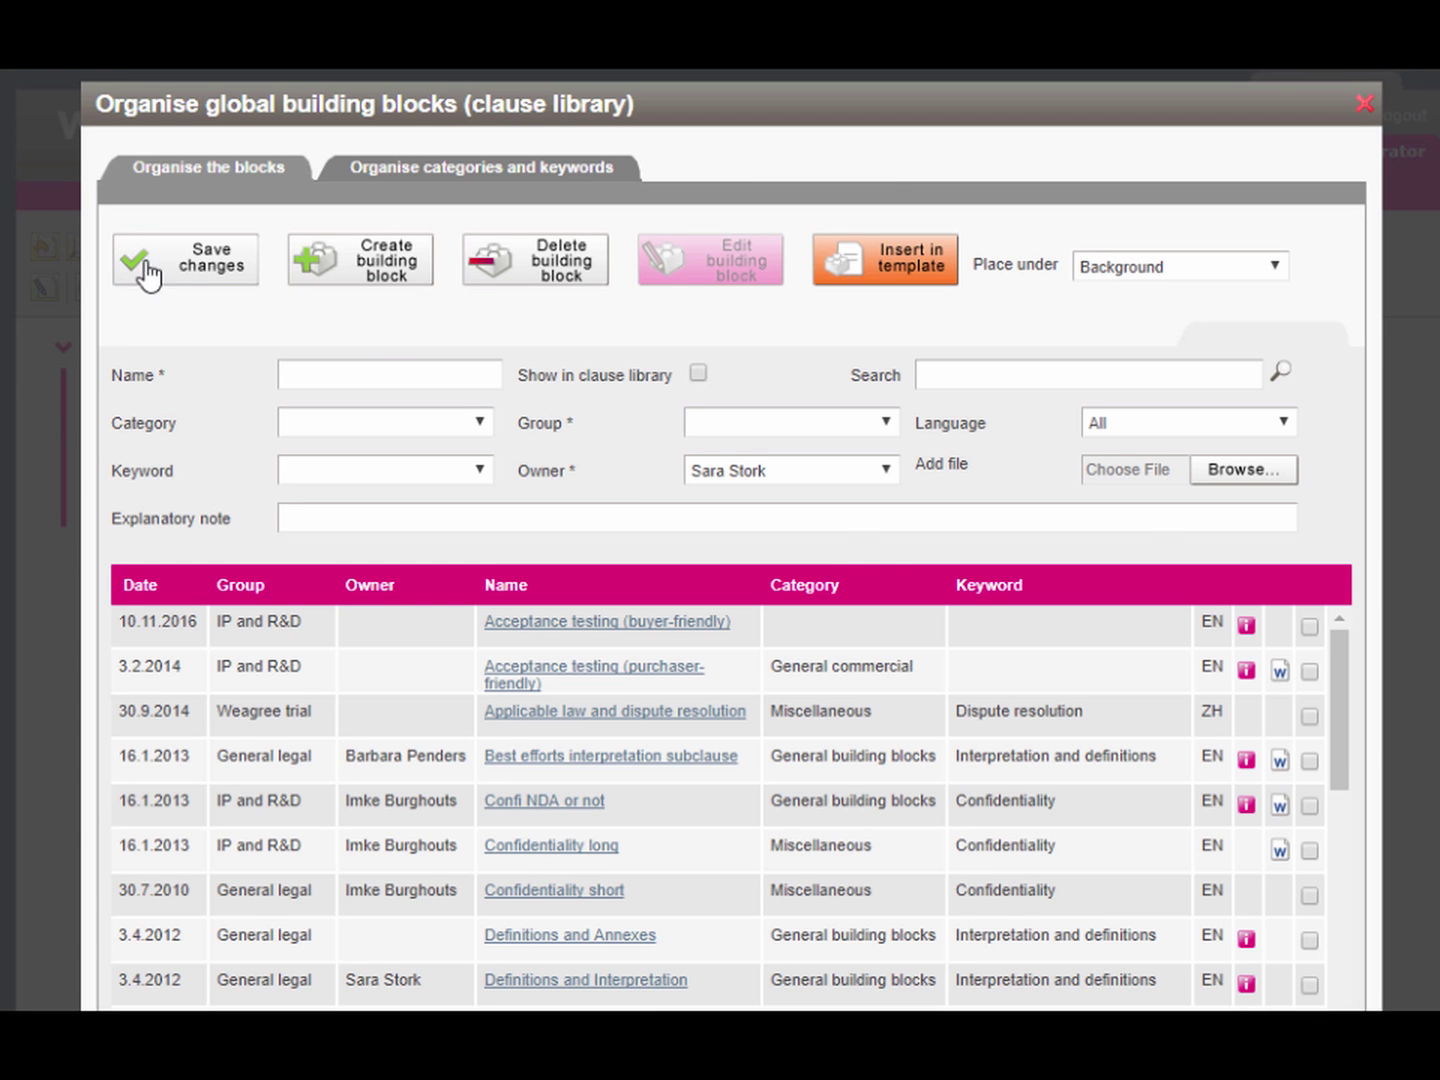
{"action": "left_click_drag", "start_coordinate": [1339, 731], "coordinate": [1337, 1072]}
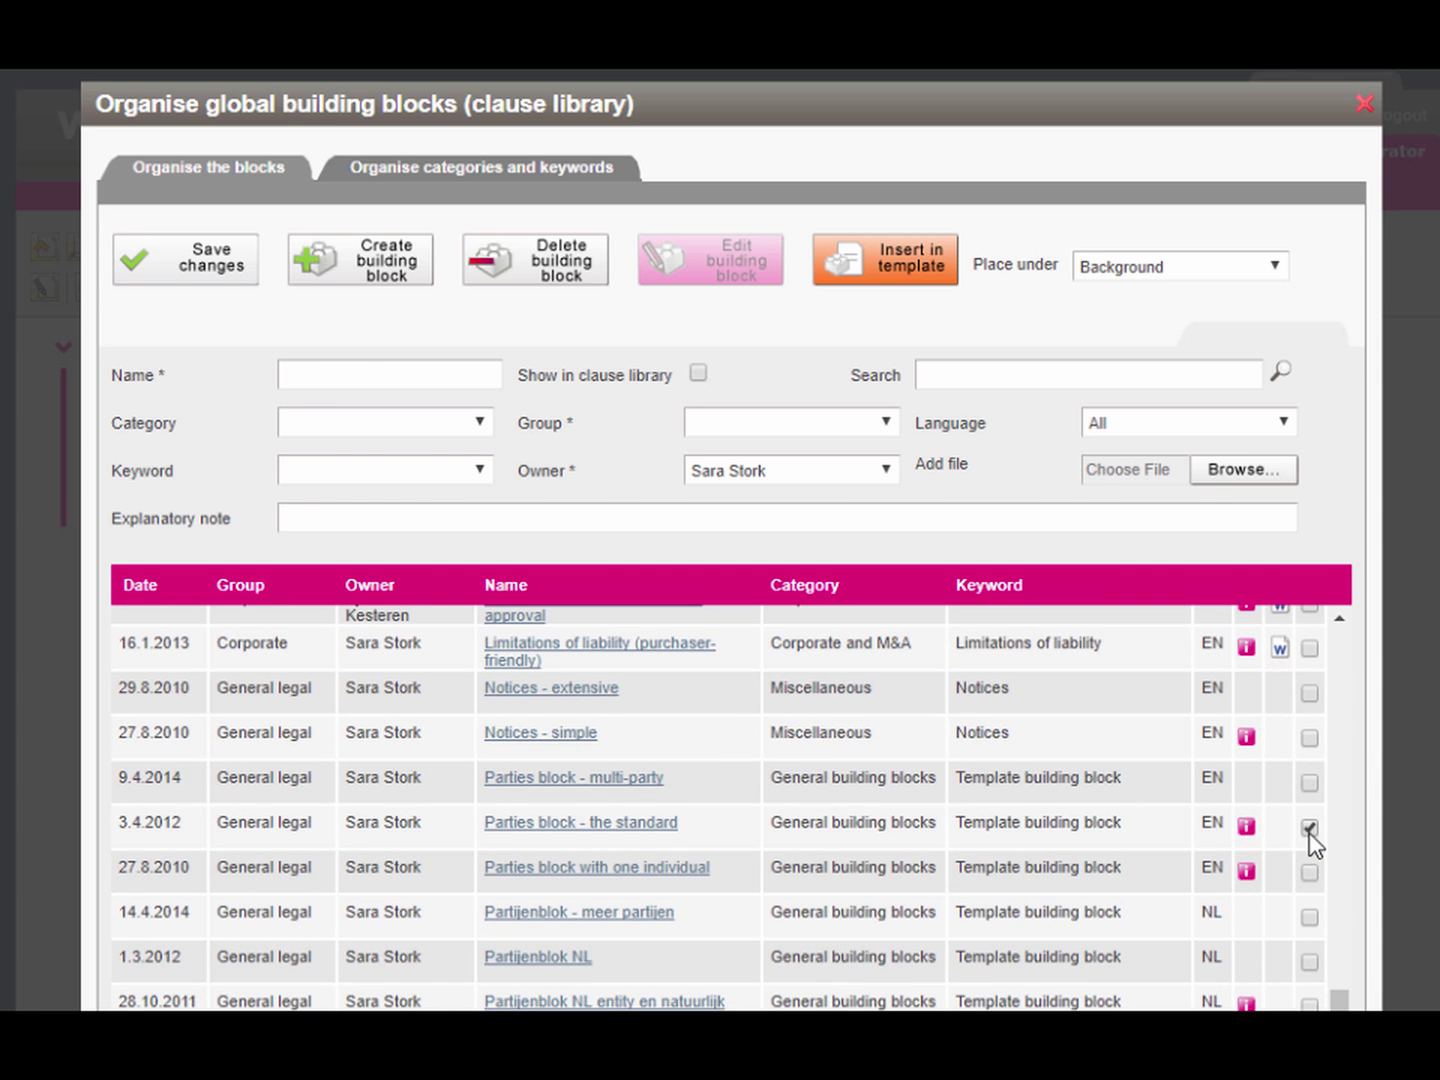
{"action": "left_click", "coordinate": [910, 266]}
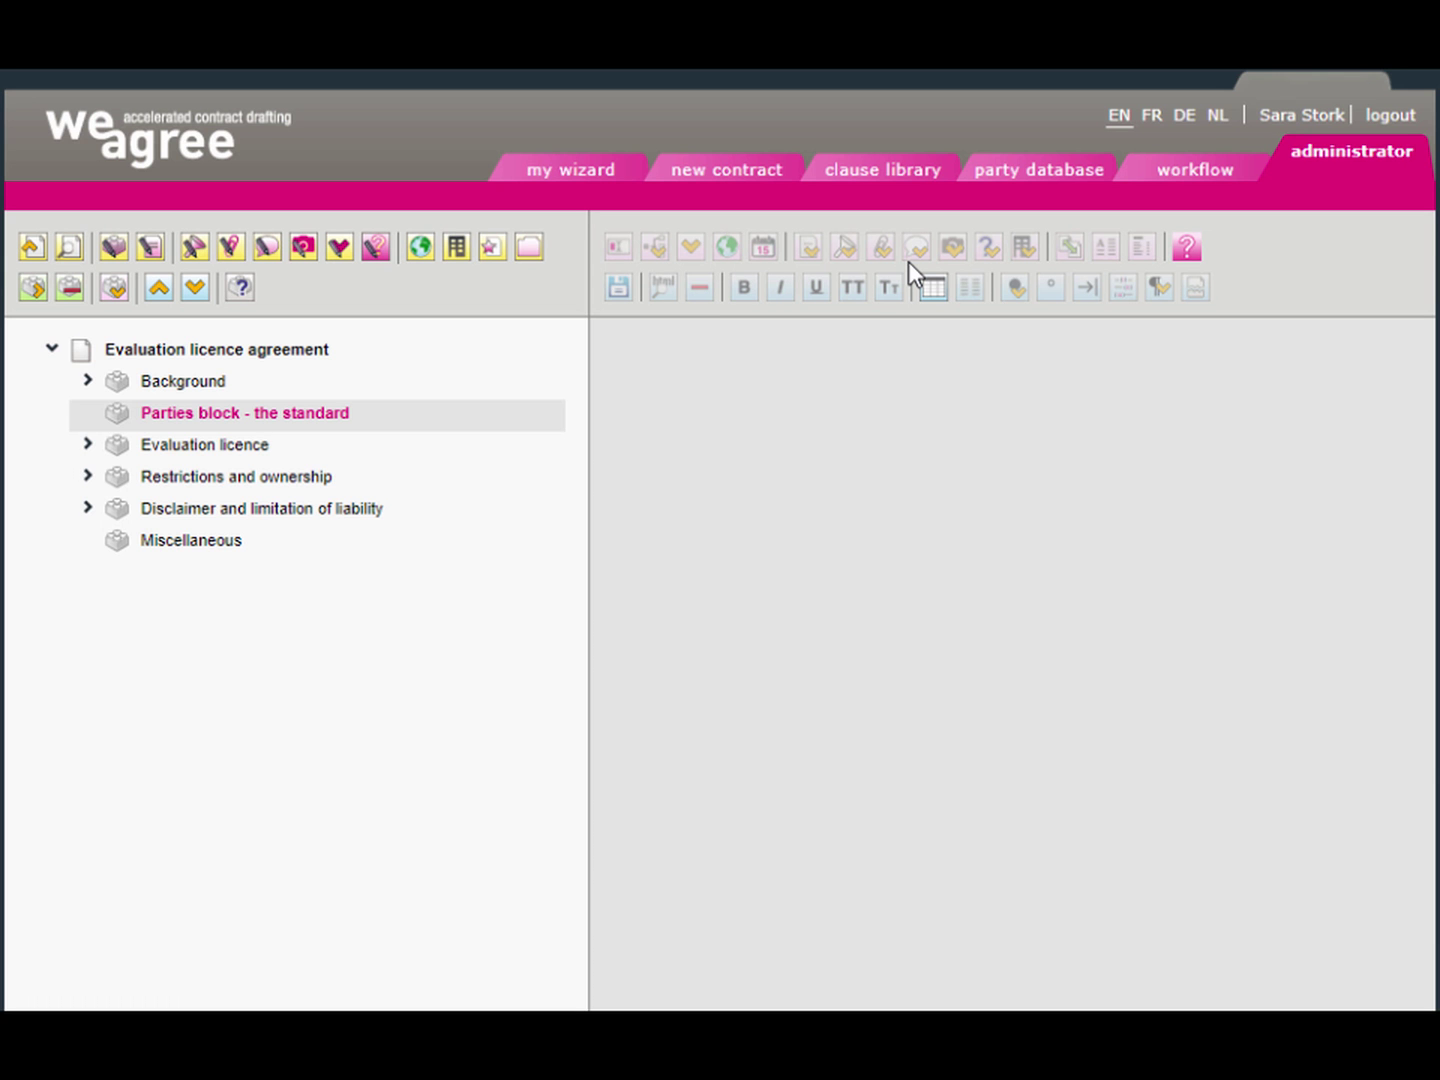
{"action": "left_click", "coordinate": [157, 288]}
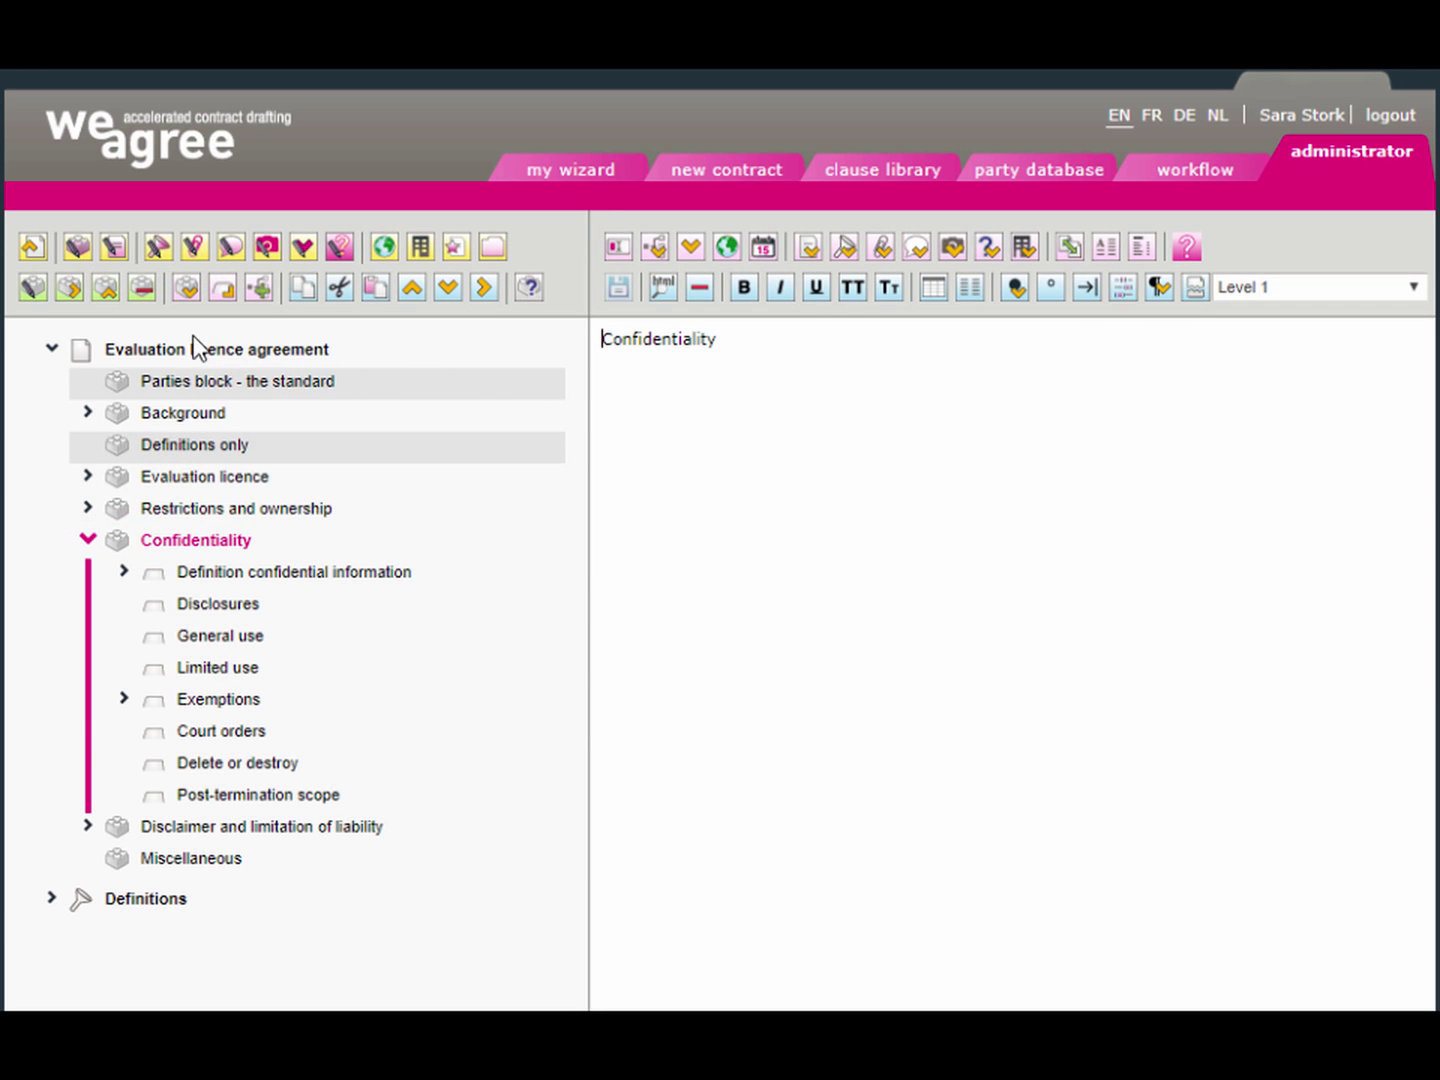
Start adding the Confidentiality block to the clause library as "Confidentiality long" with category Miscellaneous and keyword Confidentiality.
{"action": "left_click", "coordinate": [105, 290]}
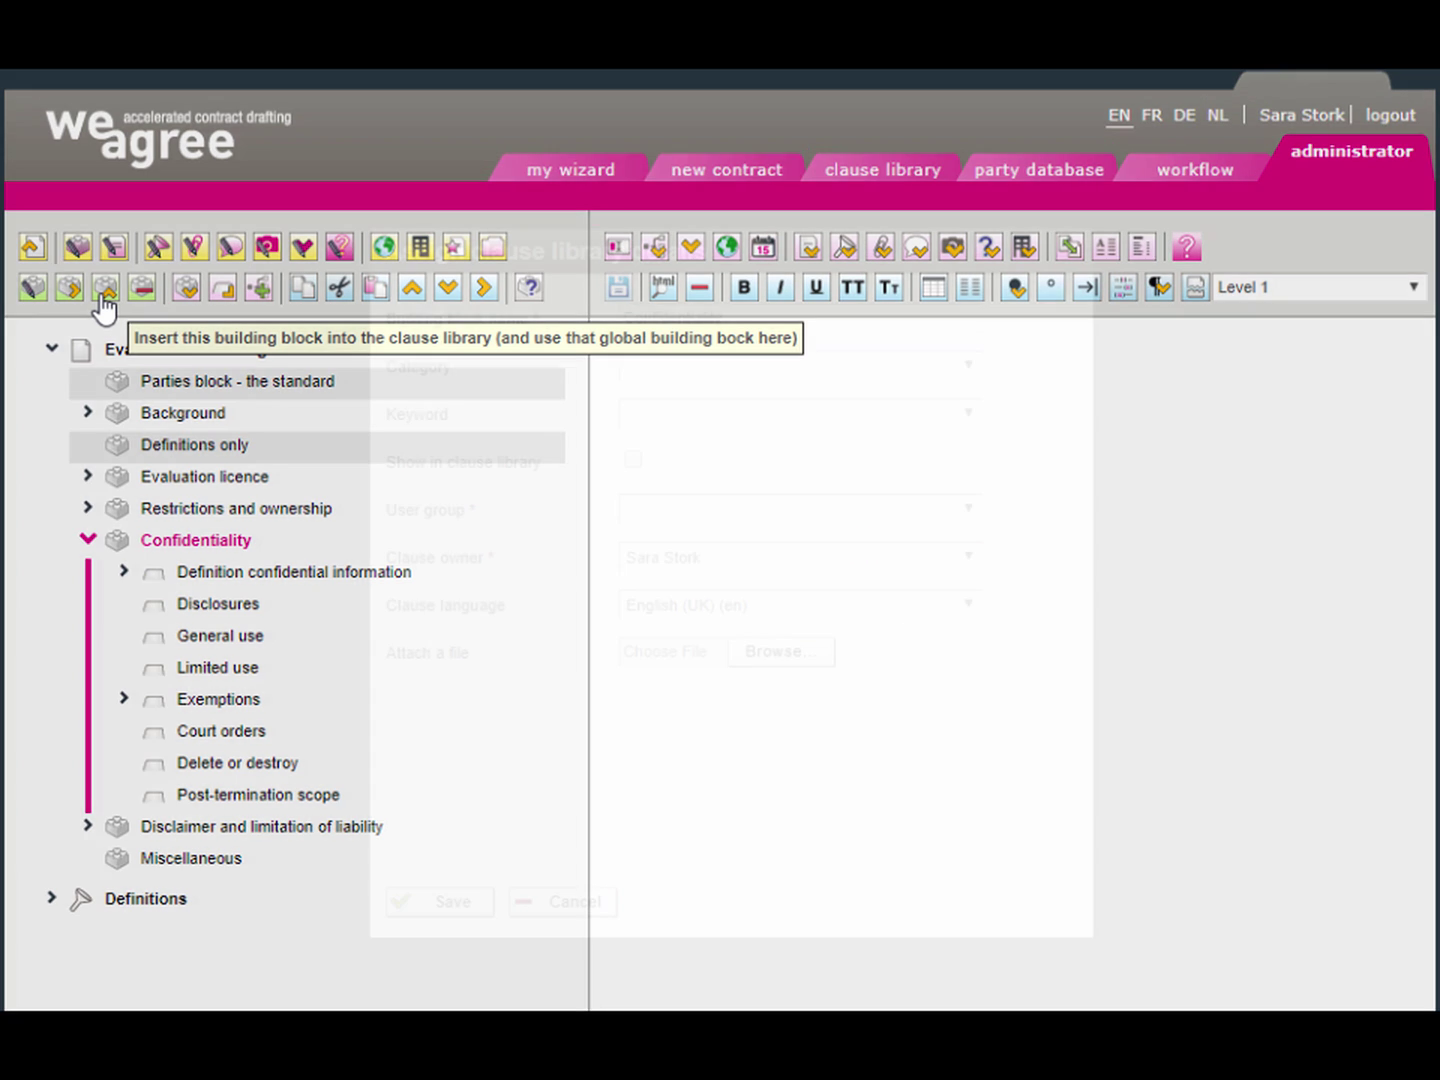
{"action": "left_click", "coordinate": [734, 318]}
{"action": "type", "text": "long"}
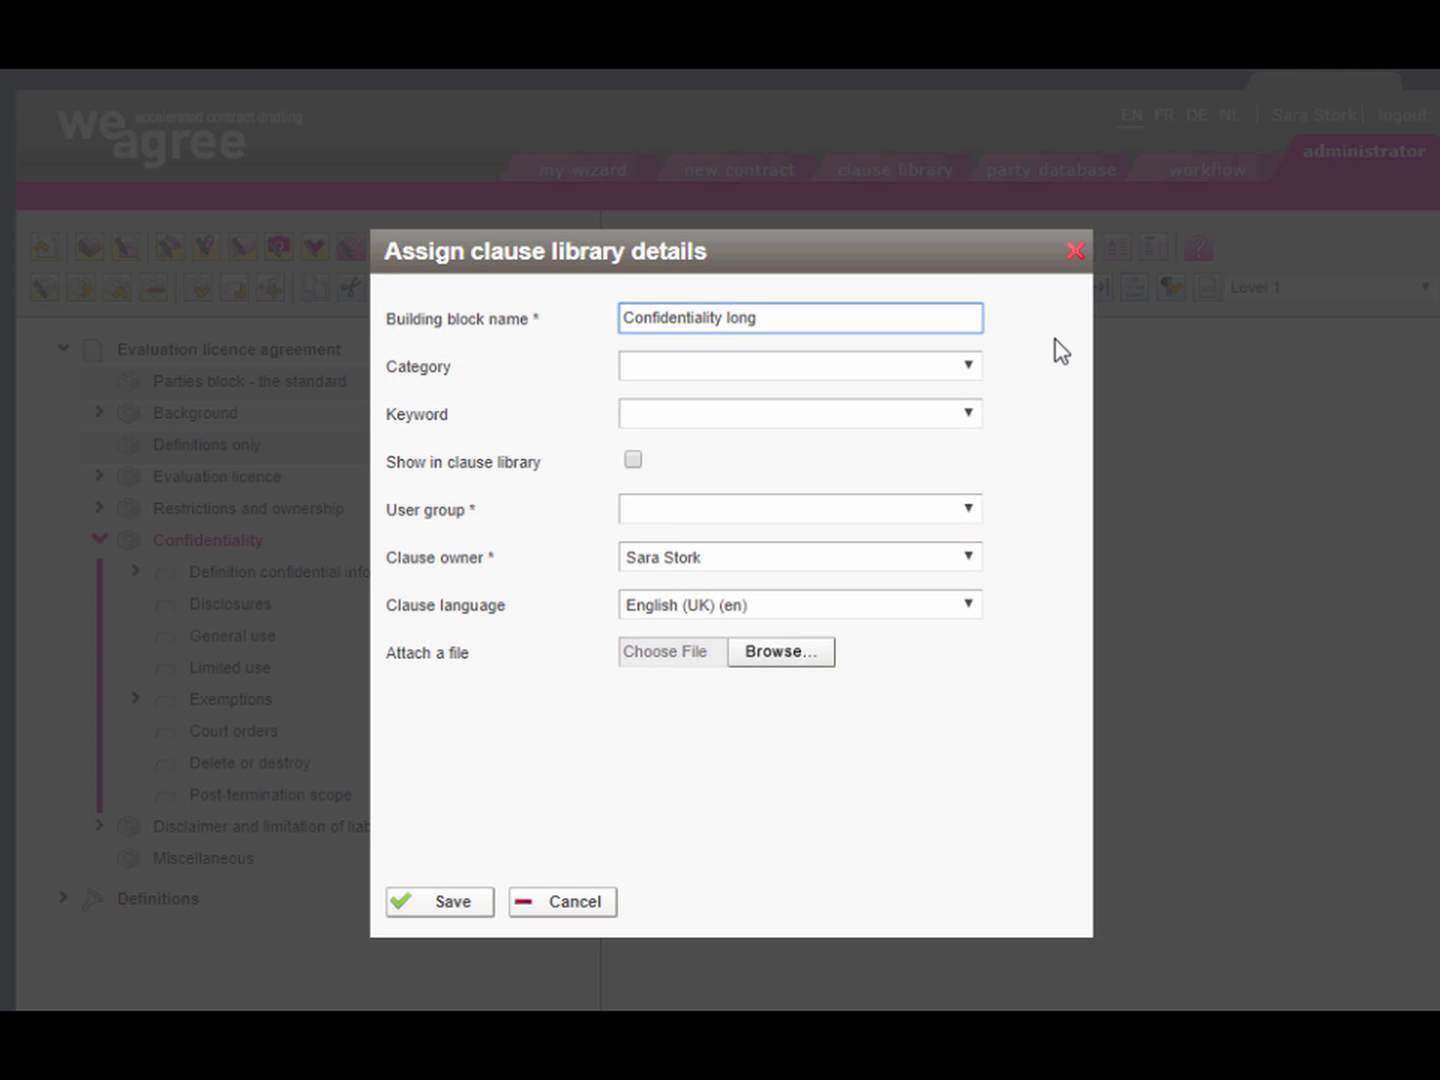
{"action": "left_click", "coordinate": [968, 365]}
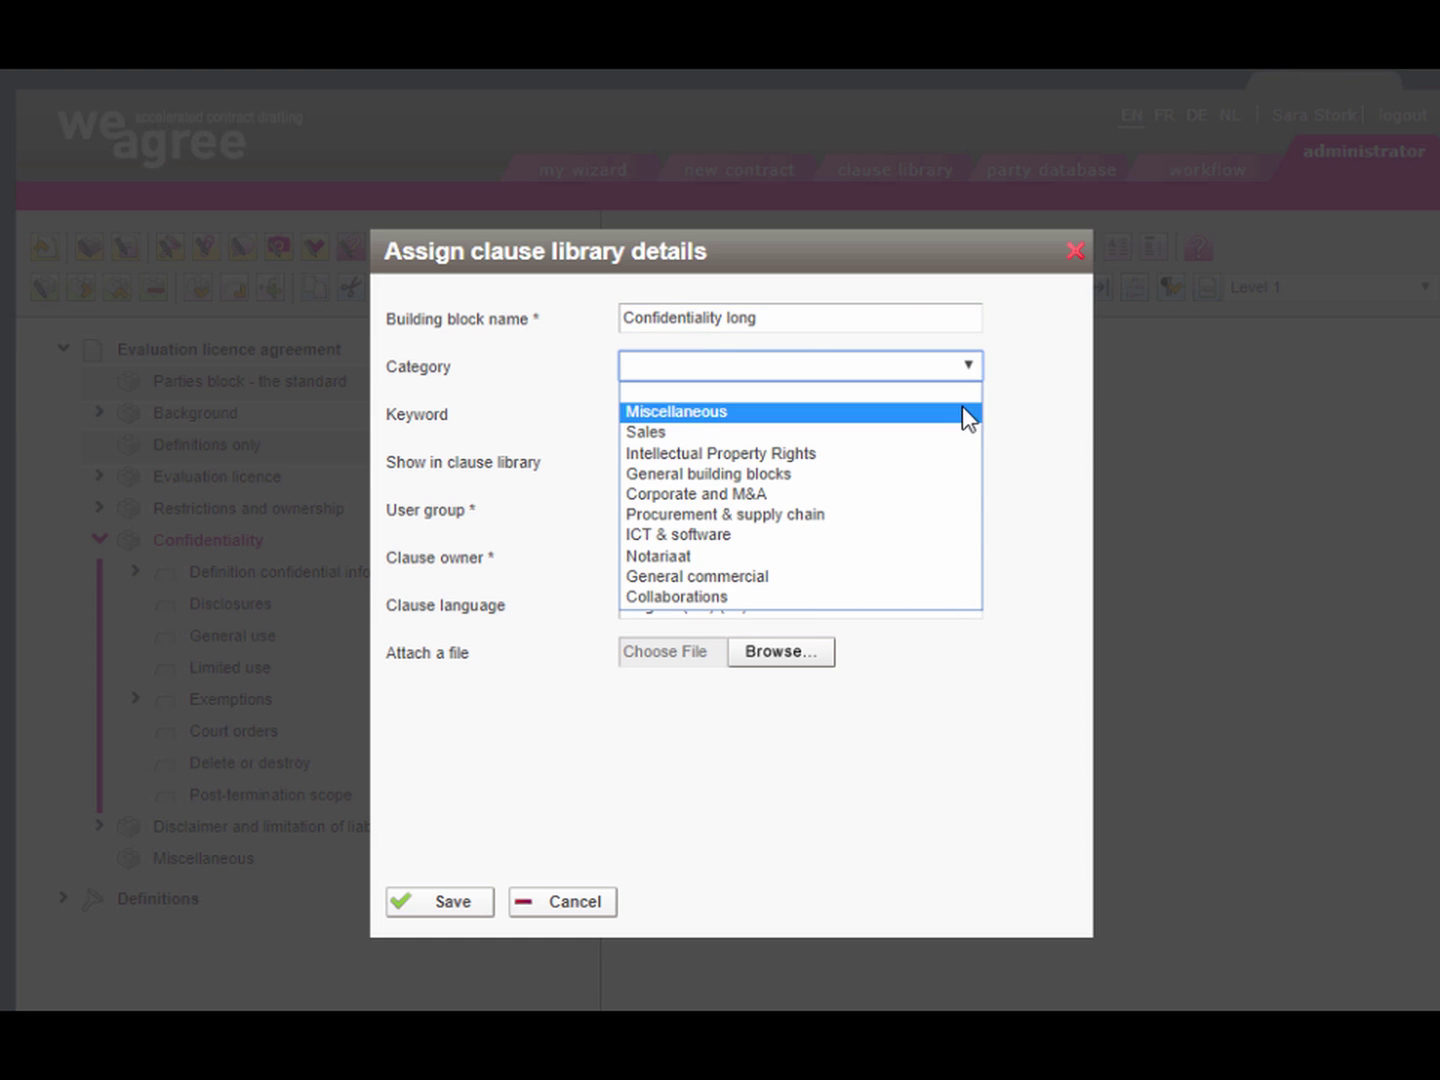
{"action": "left_click", "coordinate": [962, 410]}
{"action": "left_click", "coordinate": [967, 414]}
{"action": "left_click", "coordinate": [959, 540]}
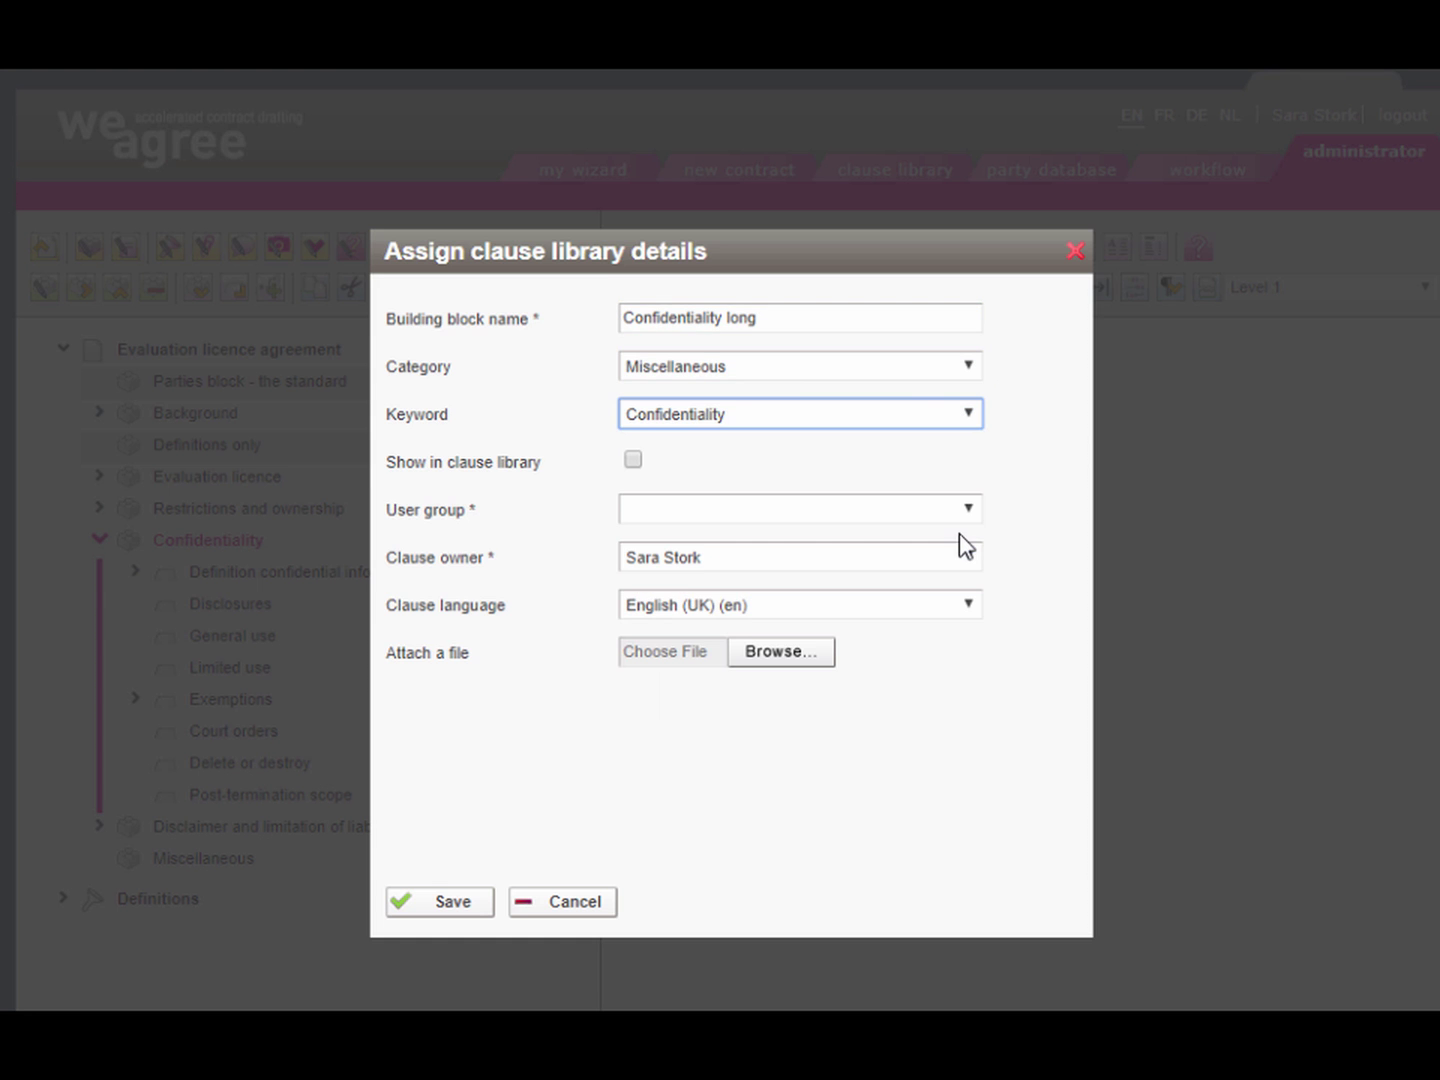
Show the block in the clause library, choose user group IP and R&D and English (UK), attach "Clause library, Confidentiality long.docx" and save.
{"action": "left_click", "coordinate": [634, 459]}
{"action": "left_click", "coordinate": [967, 508]}
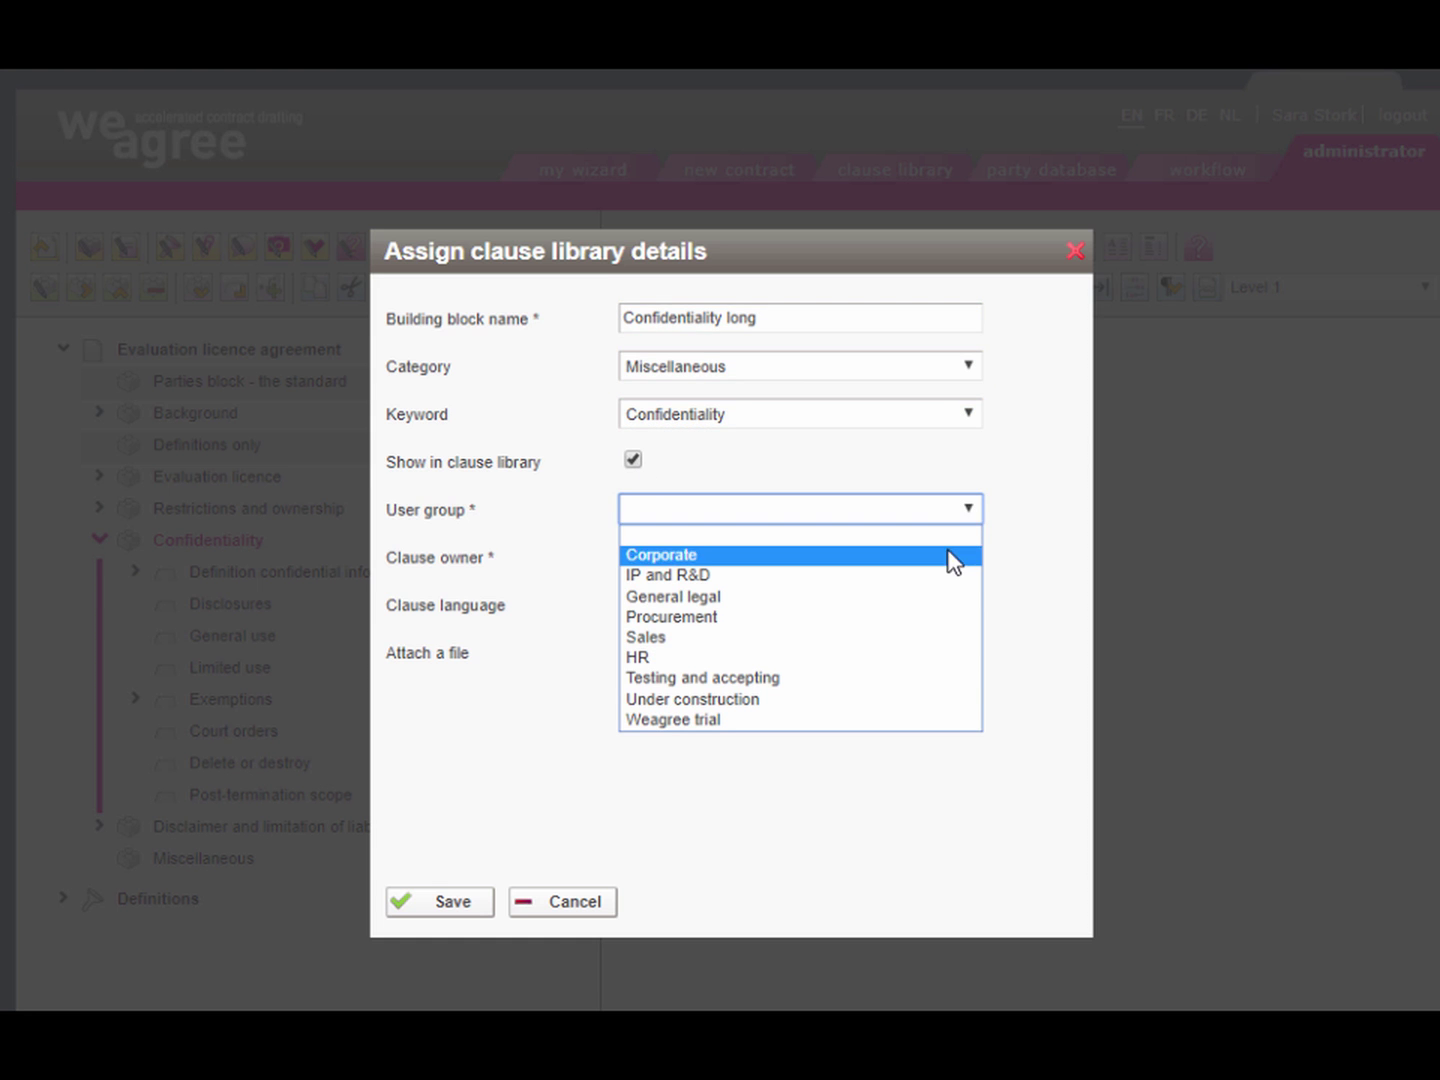
{"action": "left_click", "coordinate": [953, 575]}
{"action": "left_click", "coordinate": [964, 607]}
{"action": "left_click", "coordinate": [934, 652]}
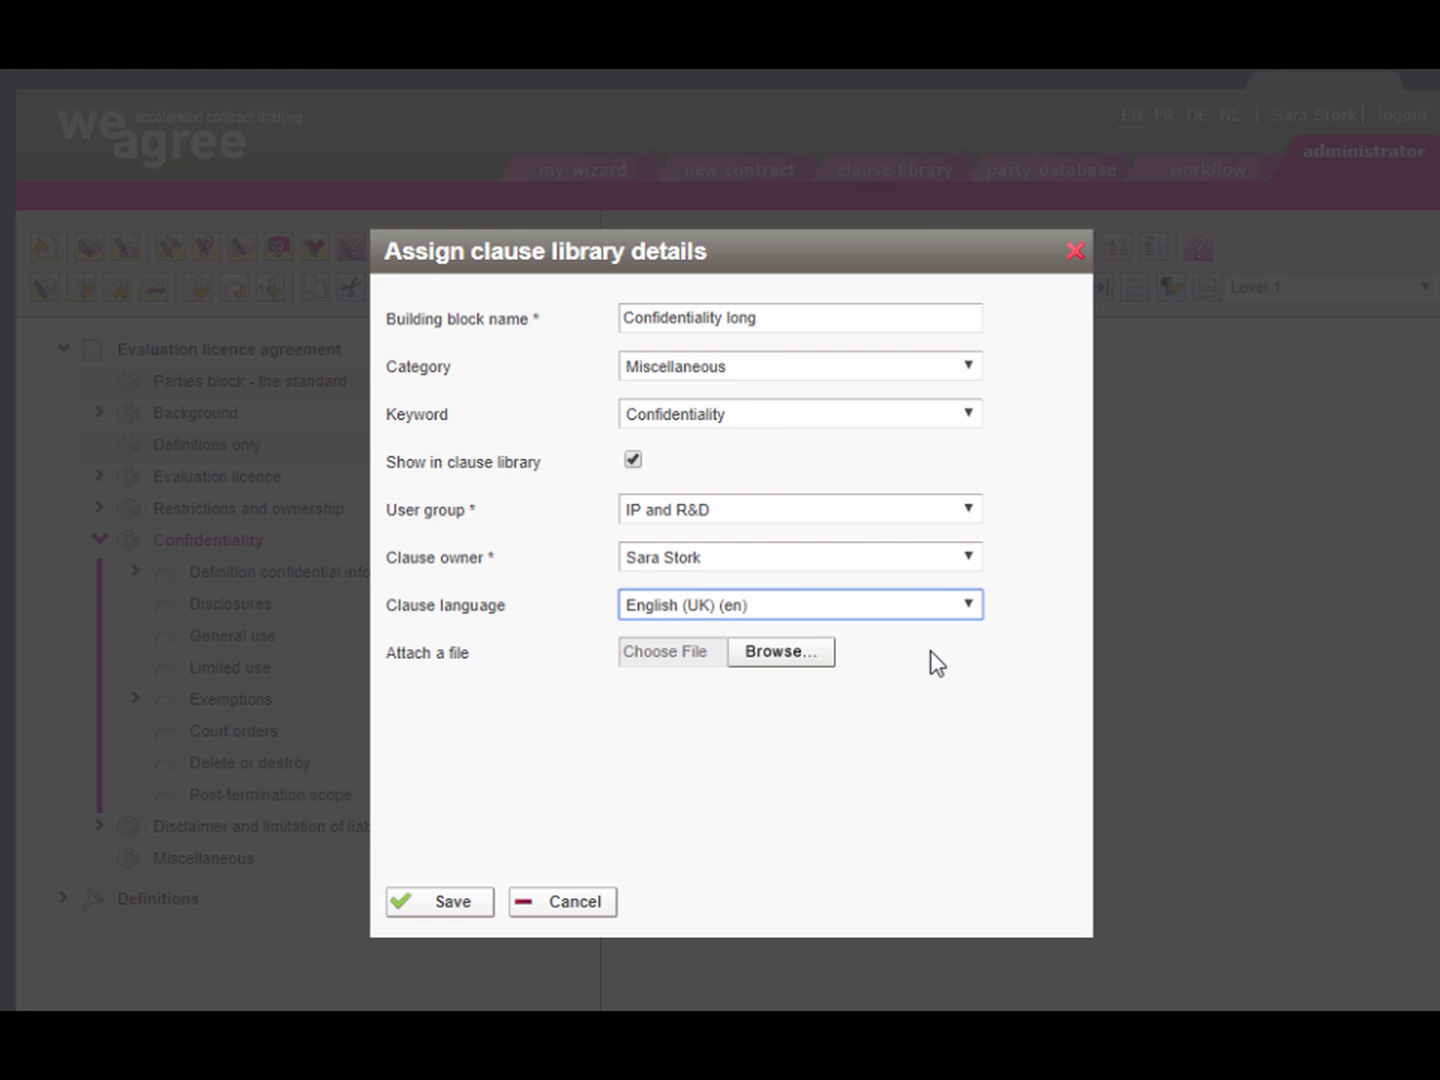
{"action": "left_click", "coordinate": [799, 651]}
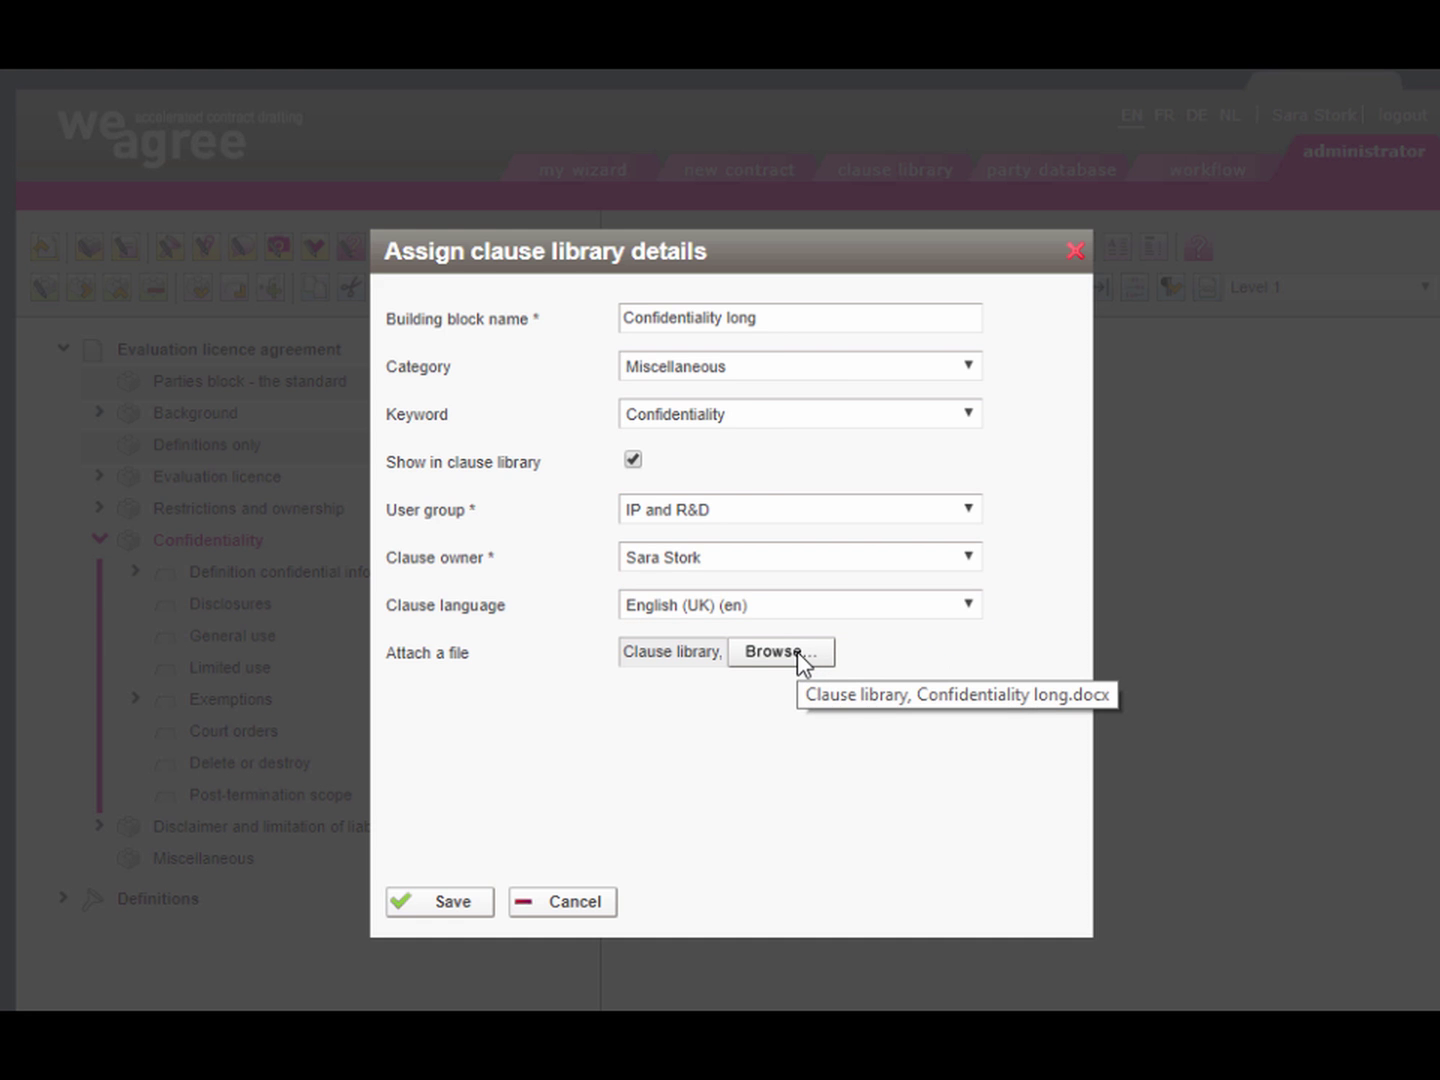
{"action": "left_click", "coordinate": [441, 903]}
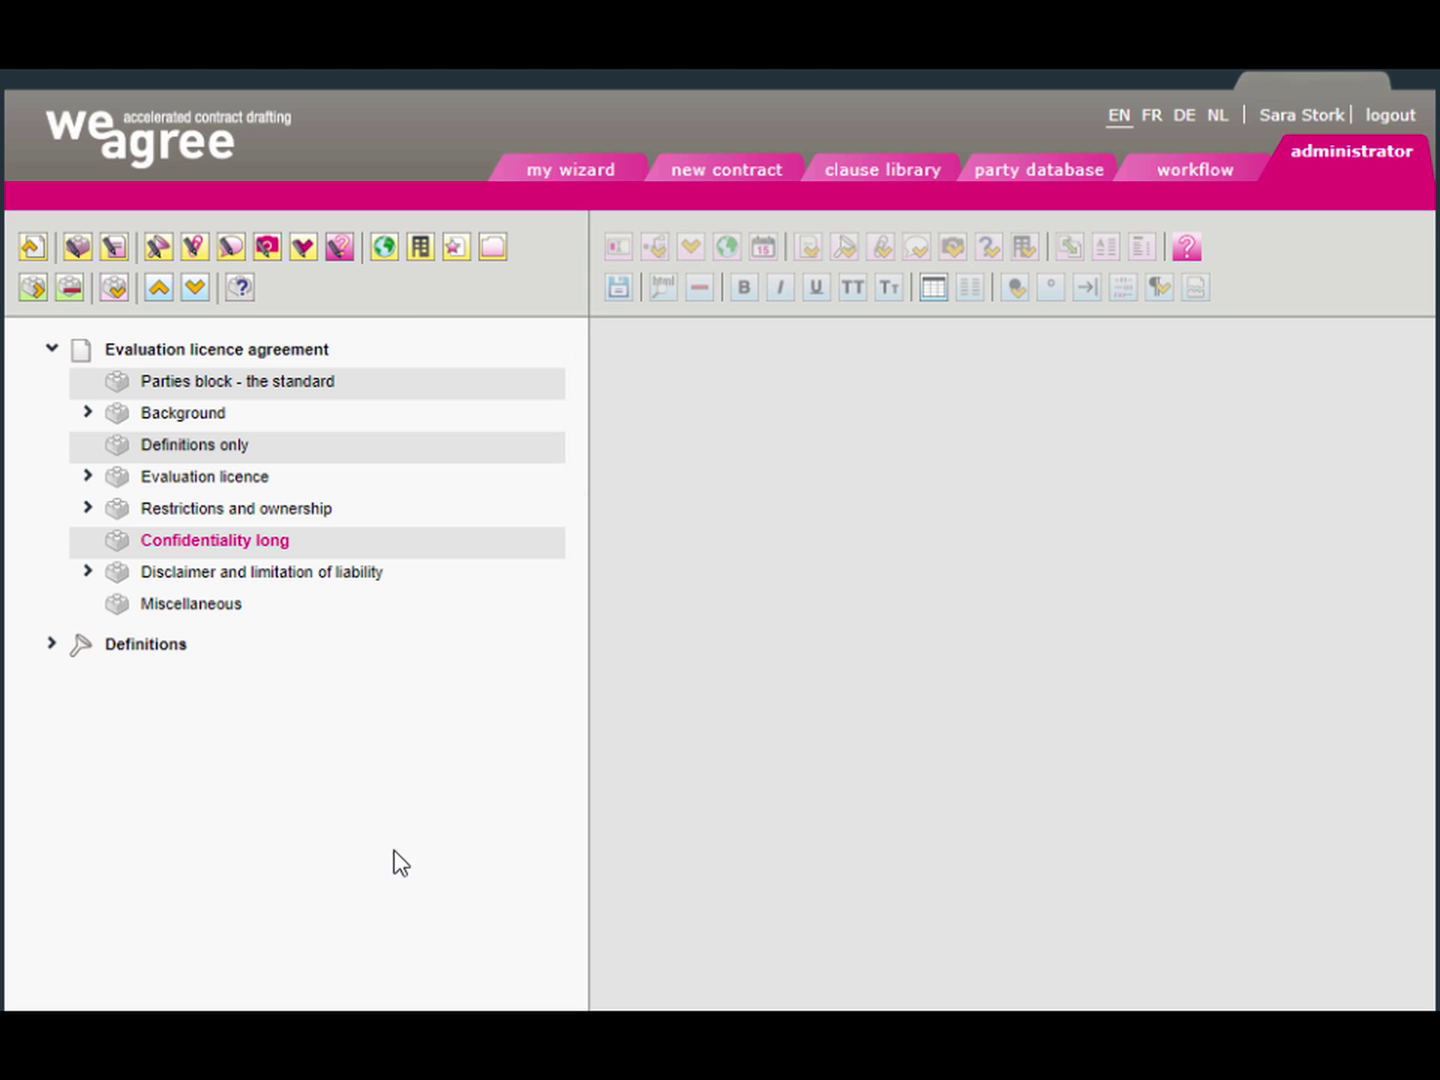
Insert the global contract clauses Amendments and Severability under the Miscellaneous building block.
{"action": "left_click", "coordinate": [200, 606]}
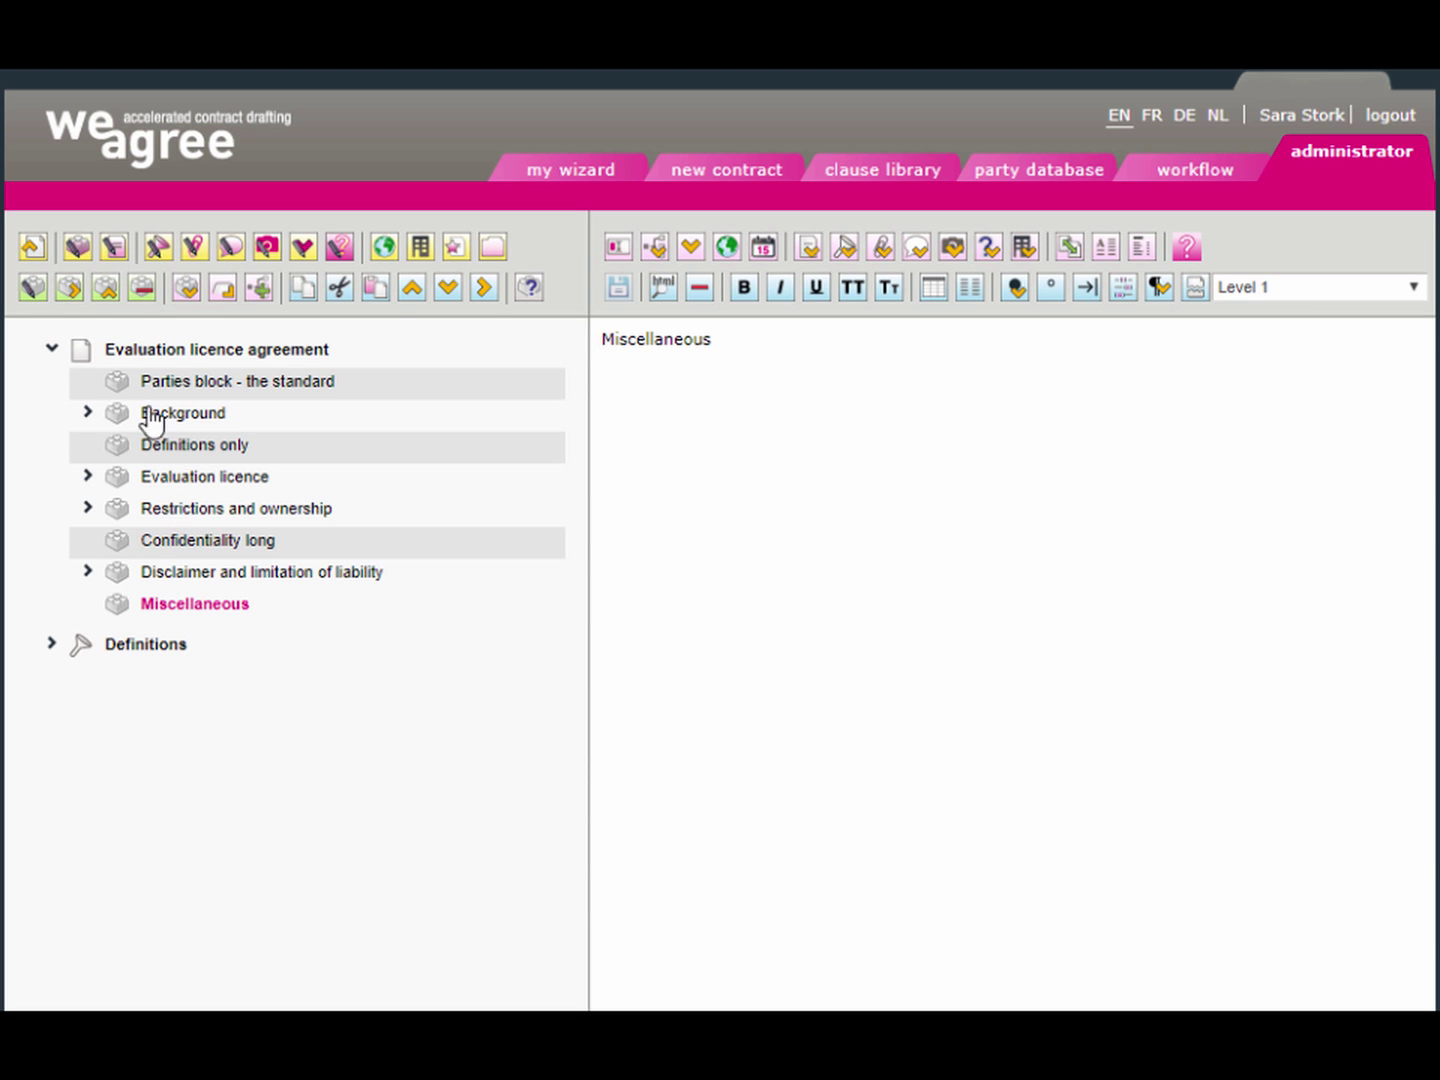
{"action": "left_click", "coordinate": [116, 250]}
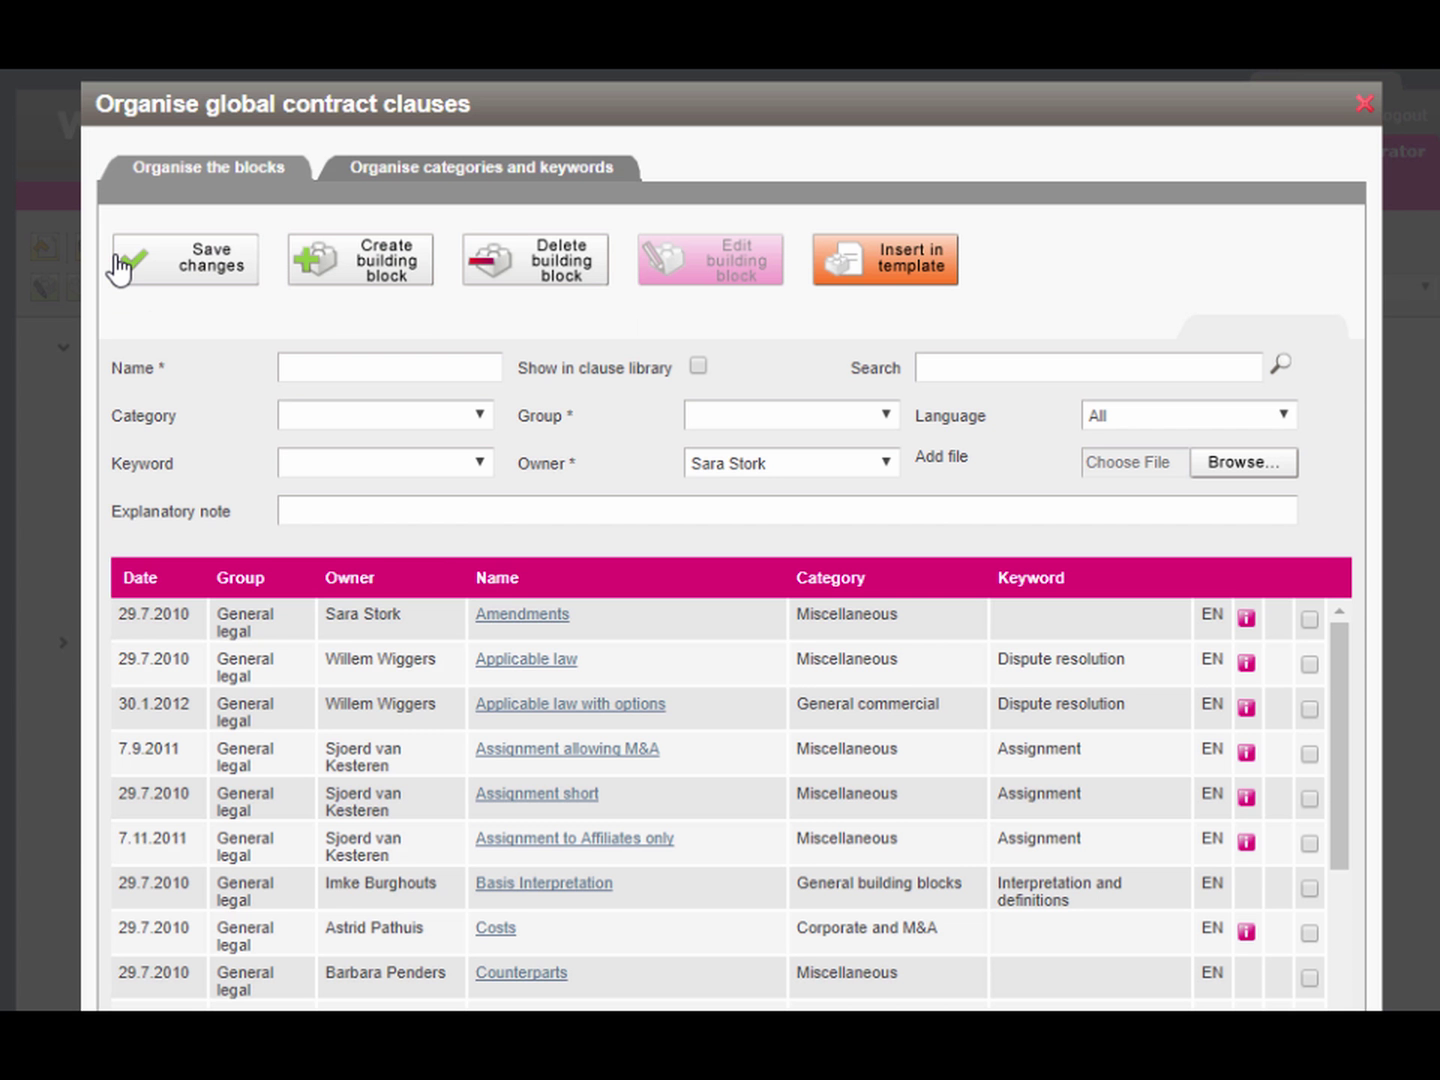
{"action": "left_click", "coordinate": [1309, 621]}
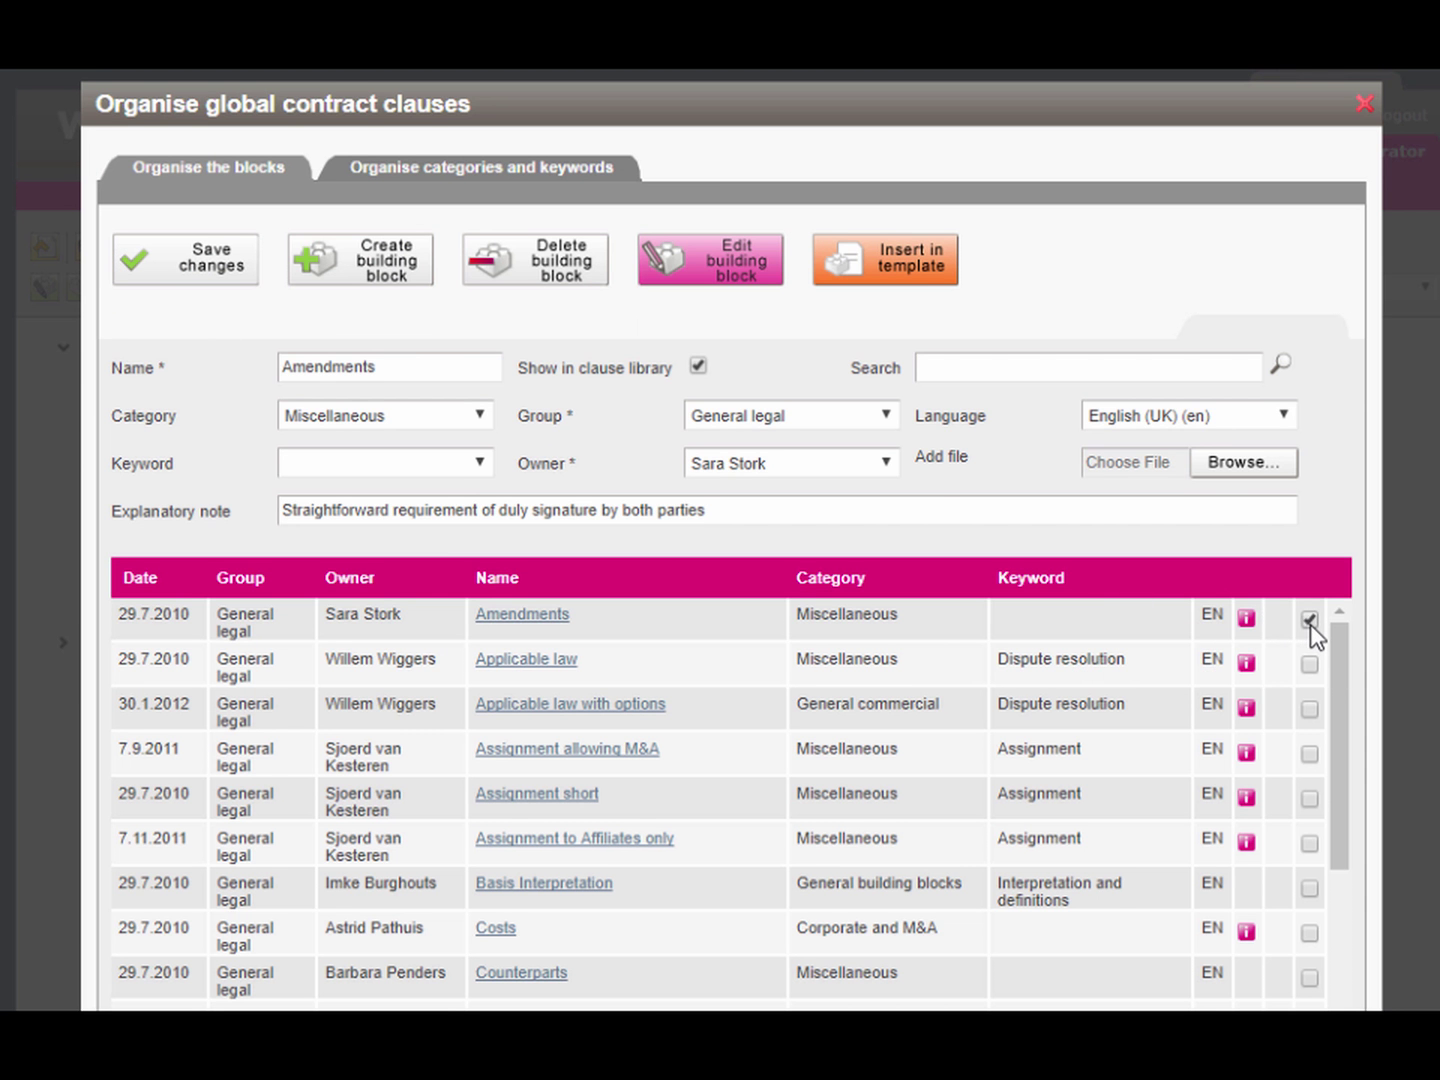
{"action": "left_click_drag", "start_coordinate": [1340, 662], "coordinate": [1354, 1056]}
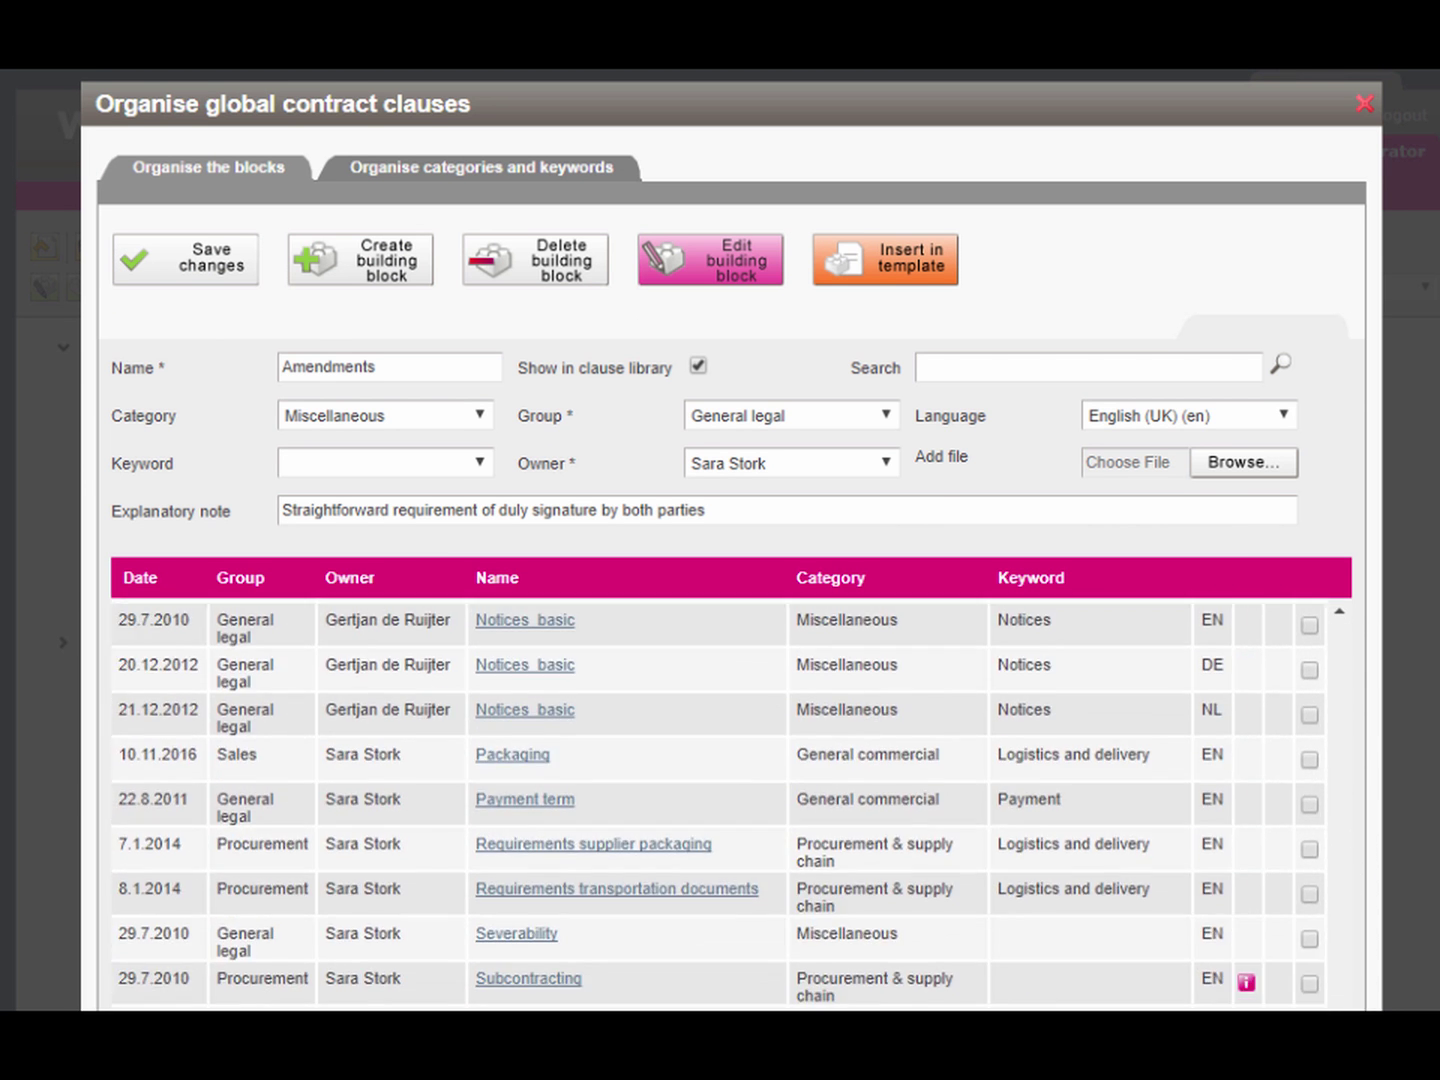
{"action": "left_click", "coordinate": [1310, 939]}
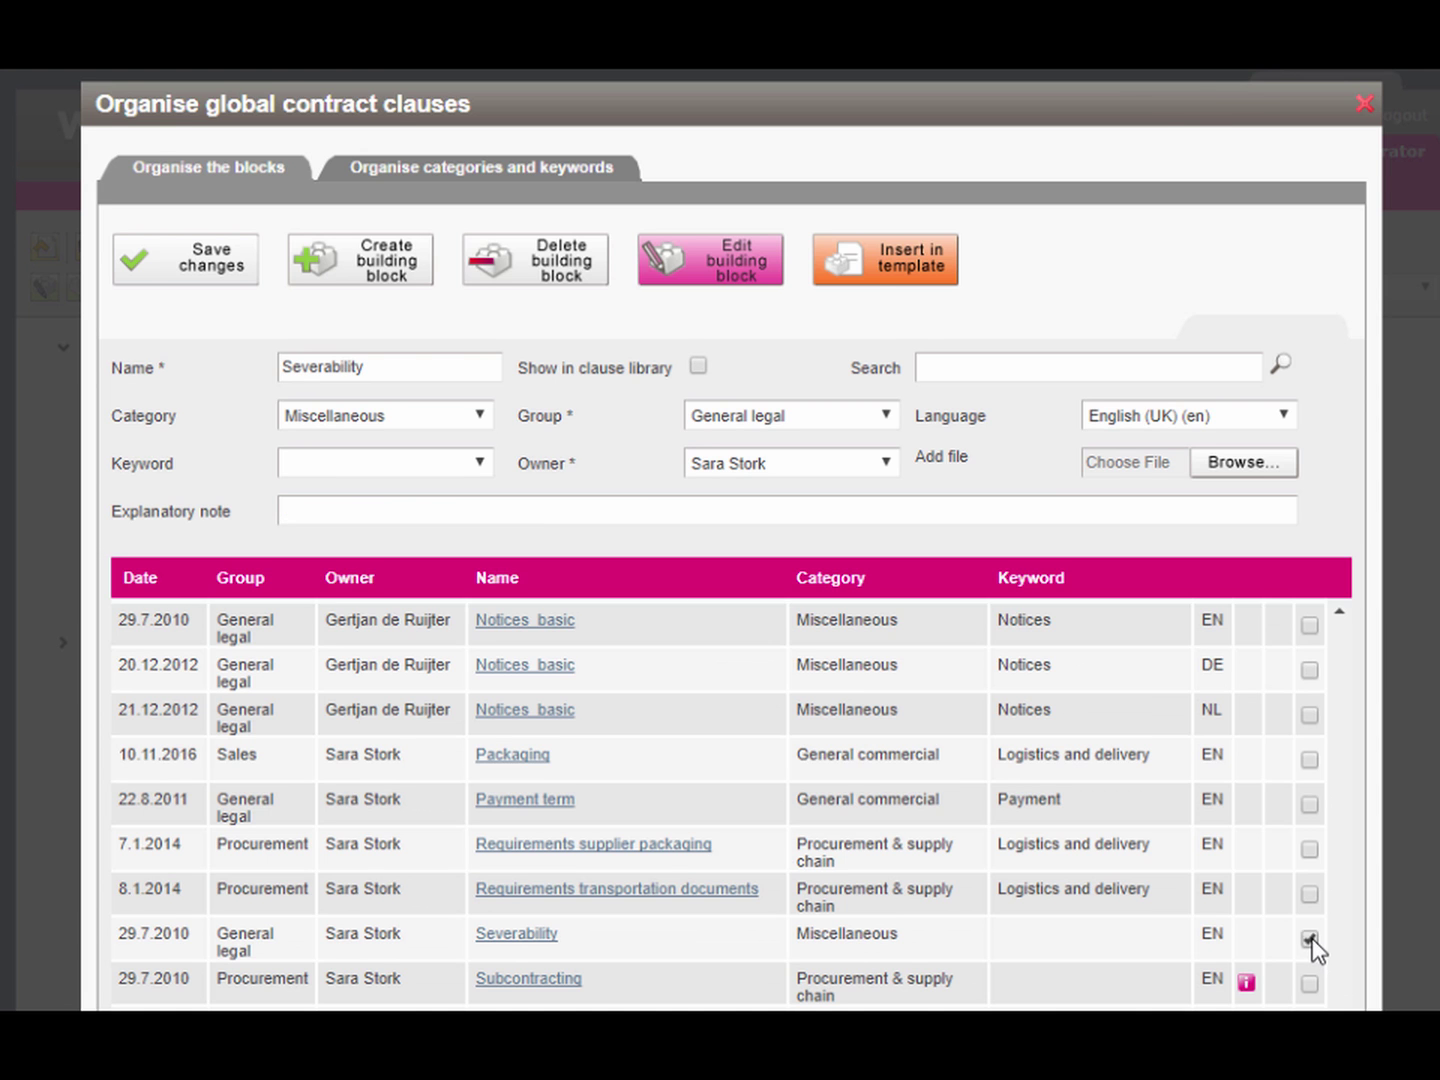
{"action": "left_click", "coordinate": [877, 278]}
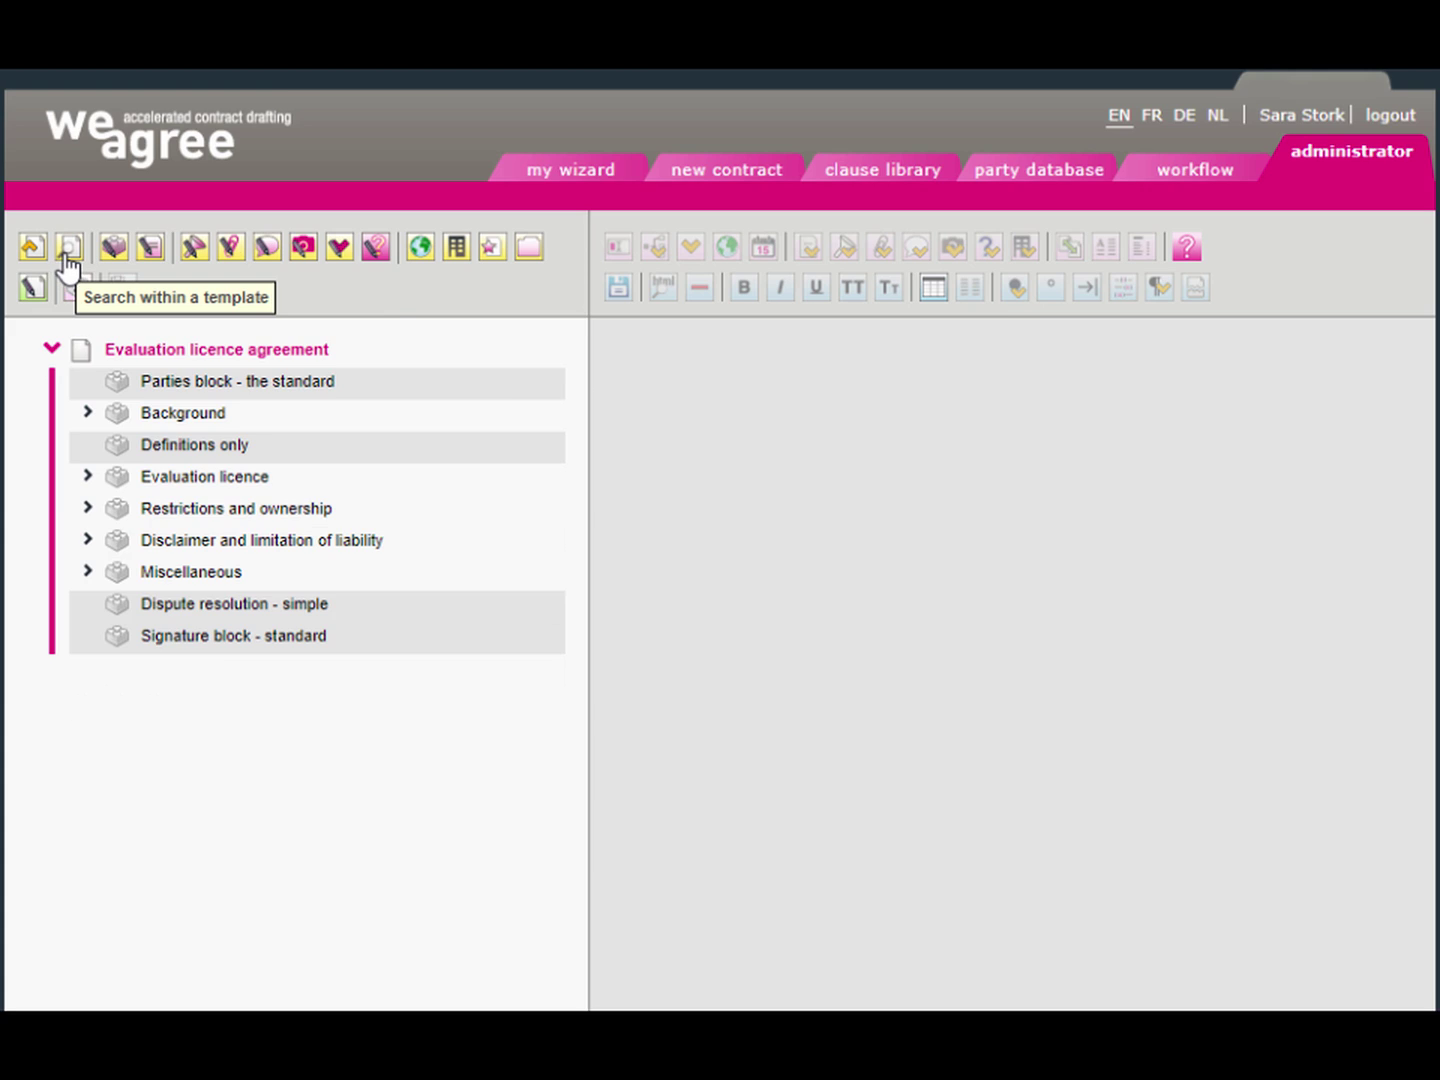
Search within the template for "The Licensor" as a whole word.
{"action": "left_click", "coordinate": [68, 258]}
{"action": "left_click", "coordinate": [627, 203]}
{"action": "type", "text": "The Licensor"}
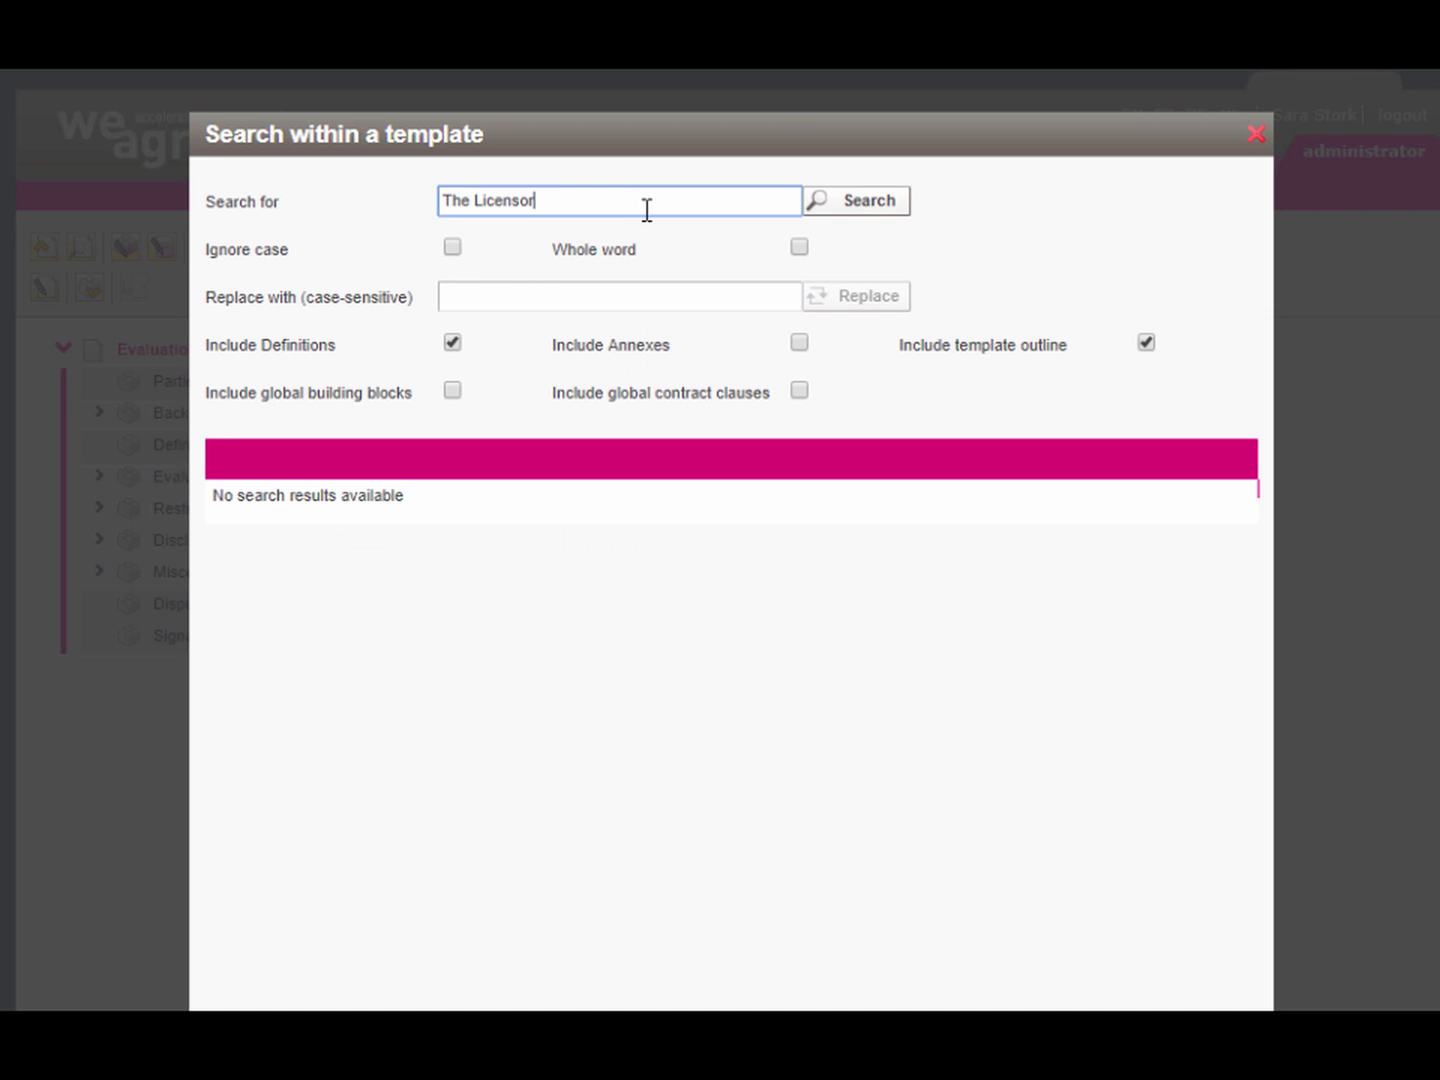
{"action": "left_click", "coordinate": [799, 246]}
{"action": "left_click", "coordinate": [852, 211]}
Replace "The Licensor" with [gq.Party1], excluding definitions and the template outline and including global building blocks.
{"action": "left_click", "coordinate": [684, 294]}
{"action": "type", "text": "[go"}
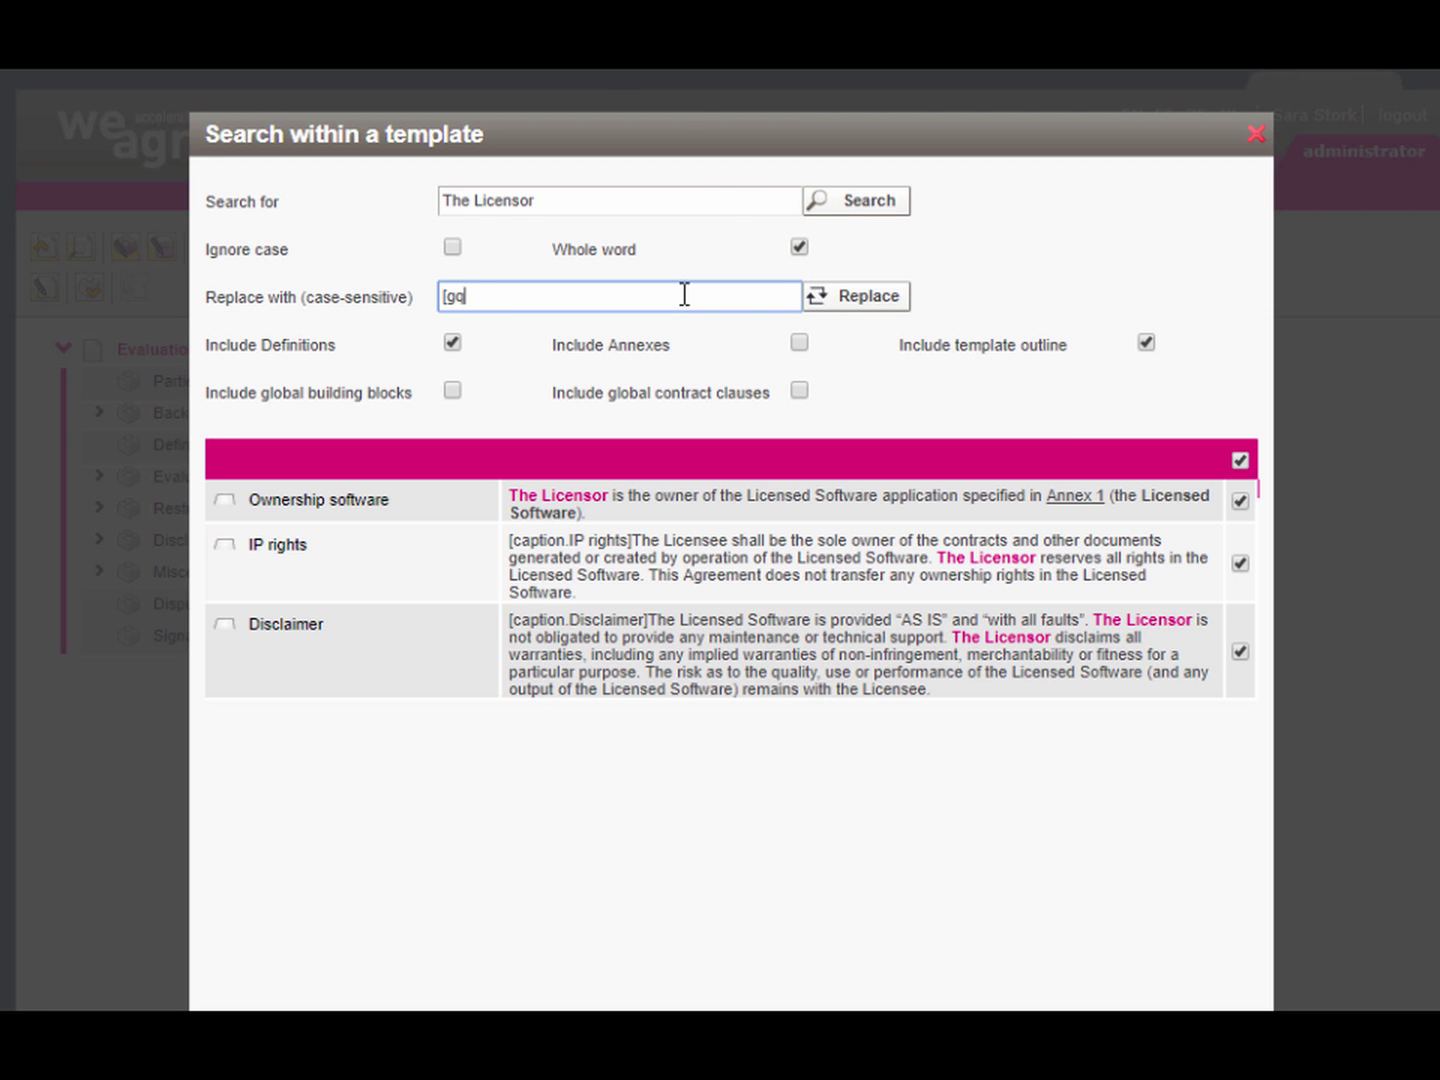
{"action": "type", "text": ".Party1]"}
{"action": "left_click", "coordinate": [1147, 344]}
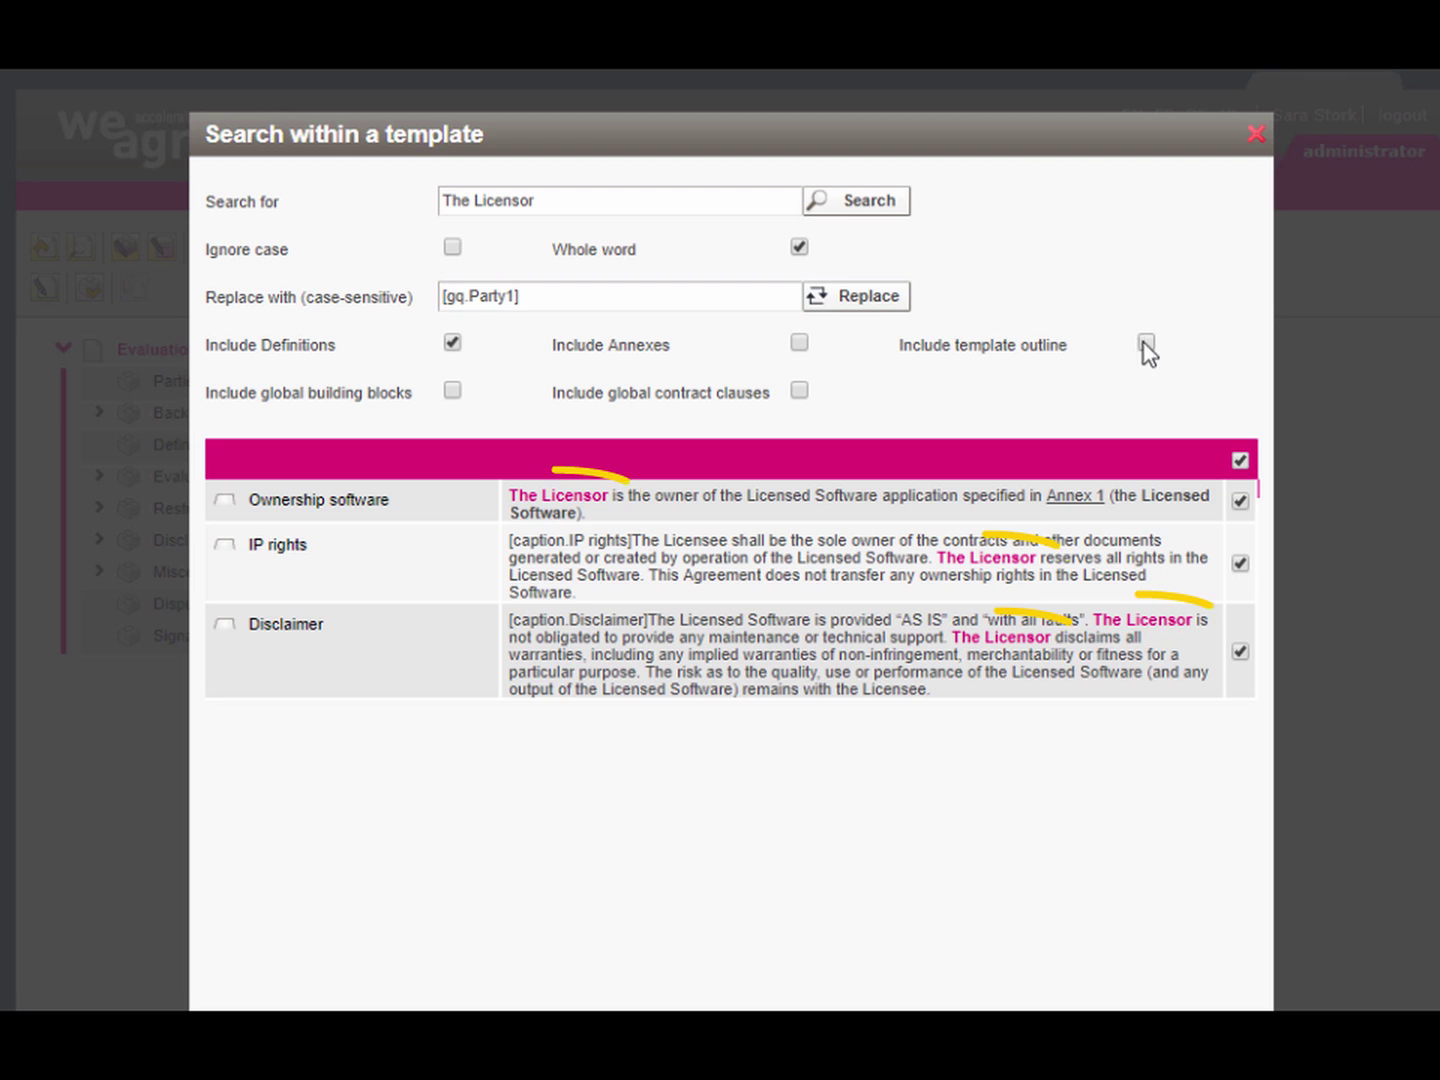
{"action": "left_click", "coordinate": [453, 343]}
{"action": "left_click", "coordinate": [452, 391]}
{"action": "left_click", "coordinate": [845, 300]}
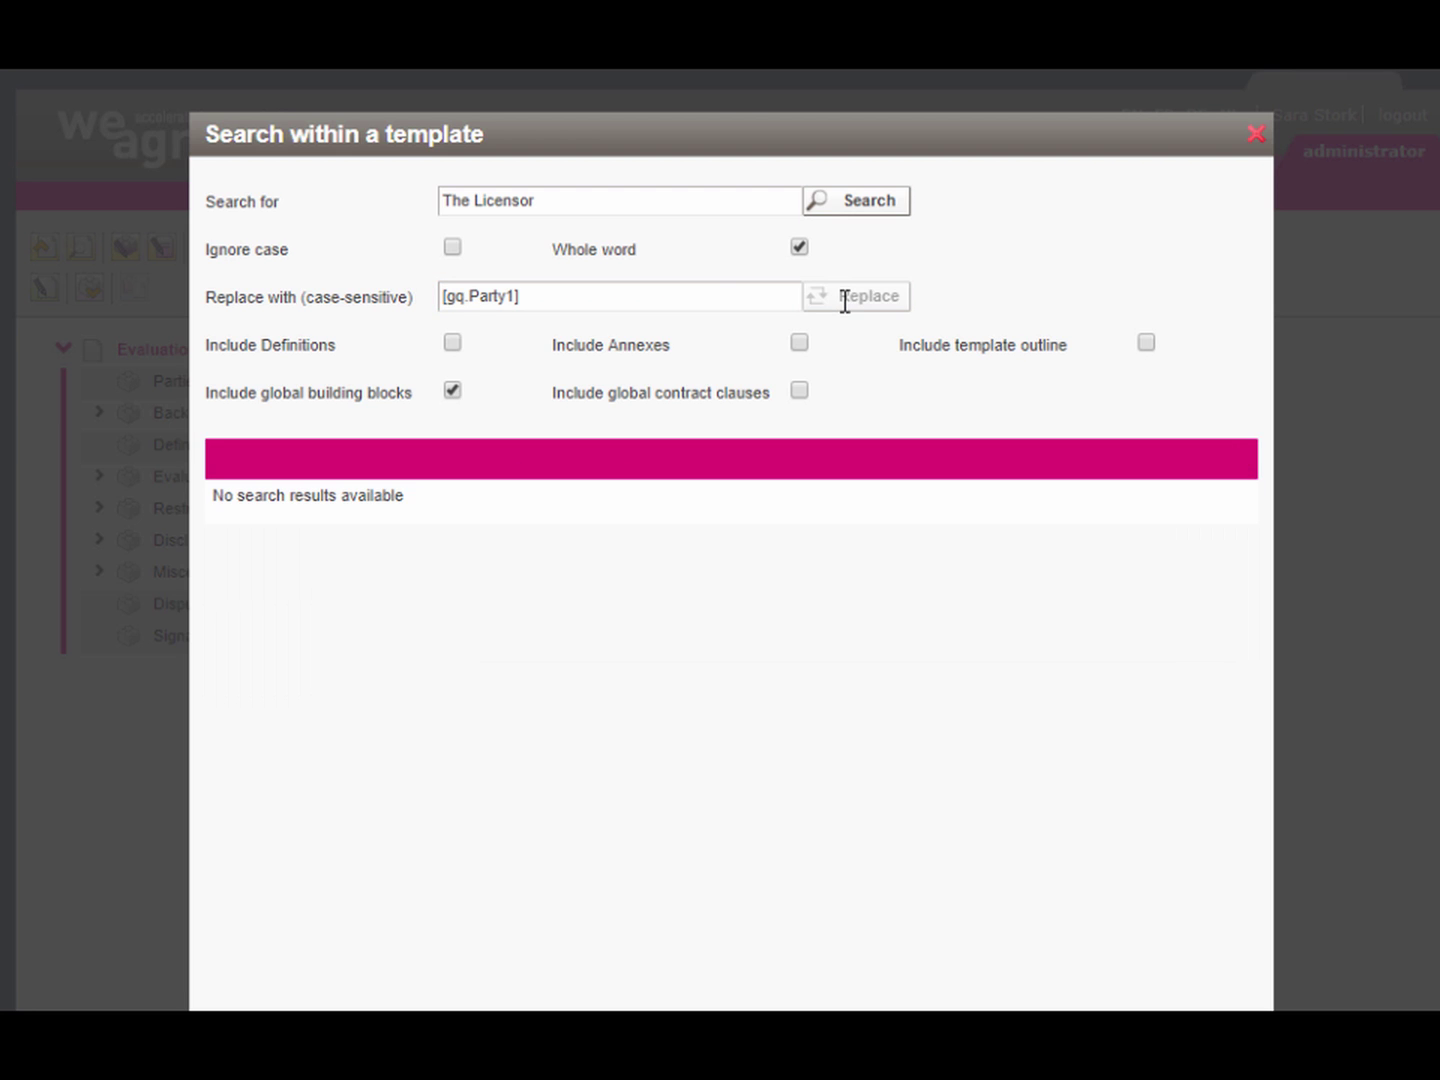
Search for the lowercase "the Licensor" and replace the matches with [gq.Party1].
{"action": "left_click", "coordinate": [698, 205]}
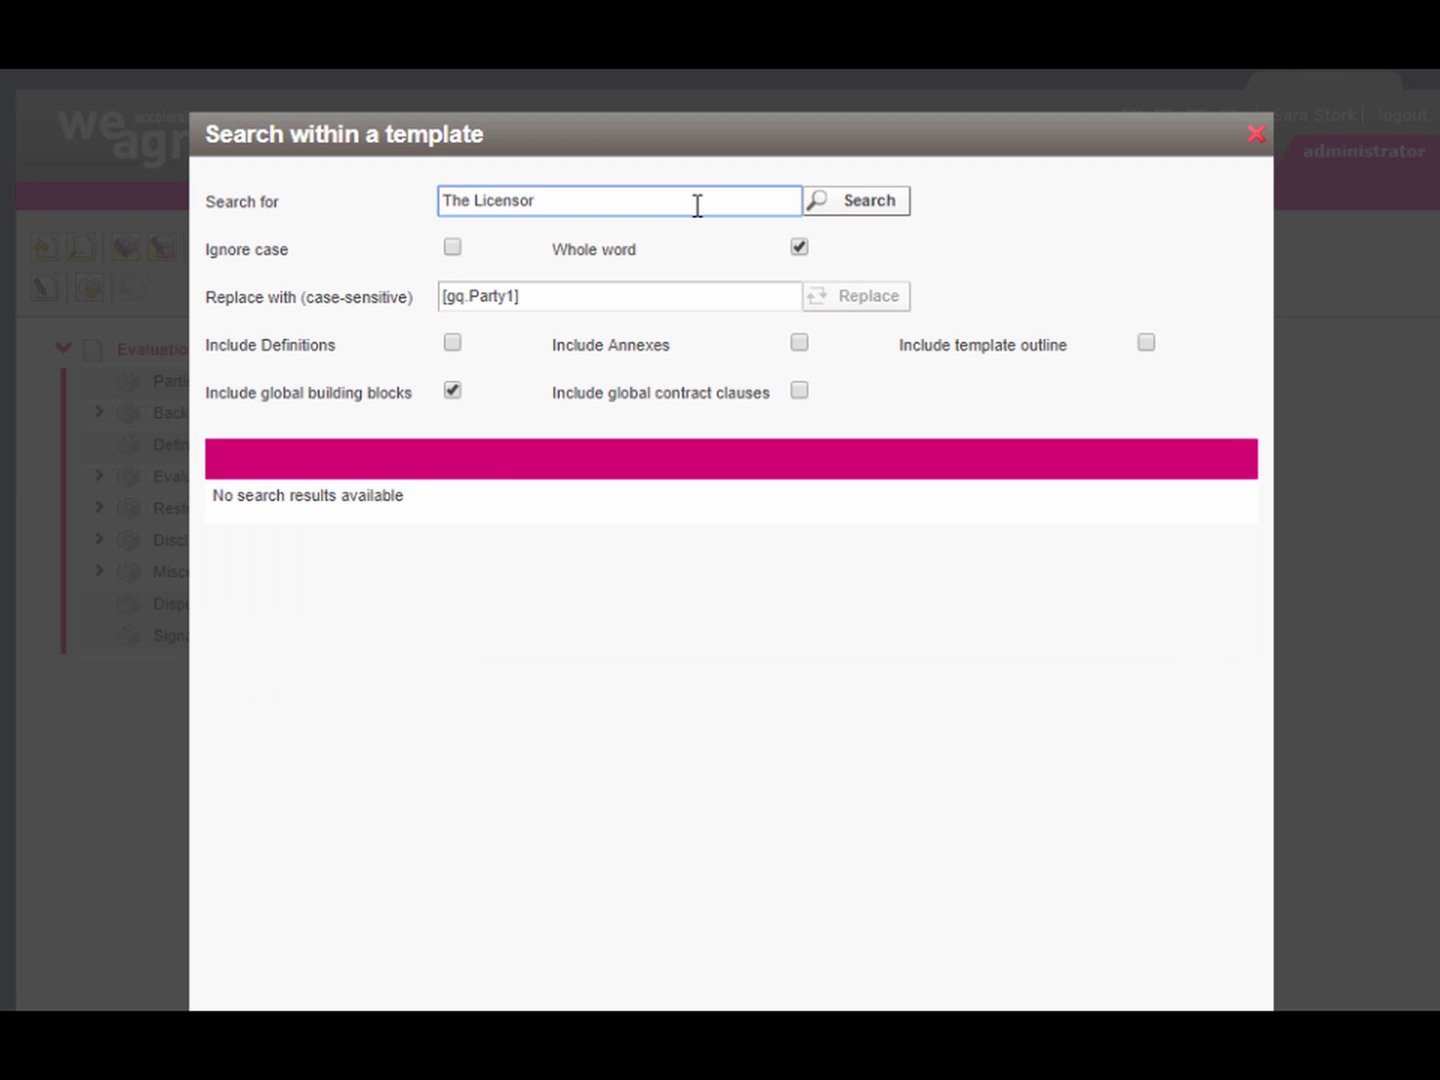
{"action": "key", "text": "Home"}
{"action": "key", "text": "Delete"}
{"action": "type", "text": "t"}
{"action": "left_click", "coordinate": [855, 210]}
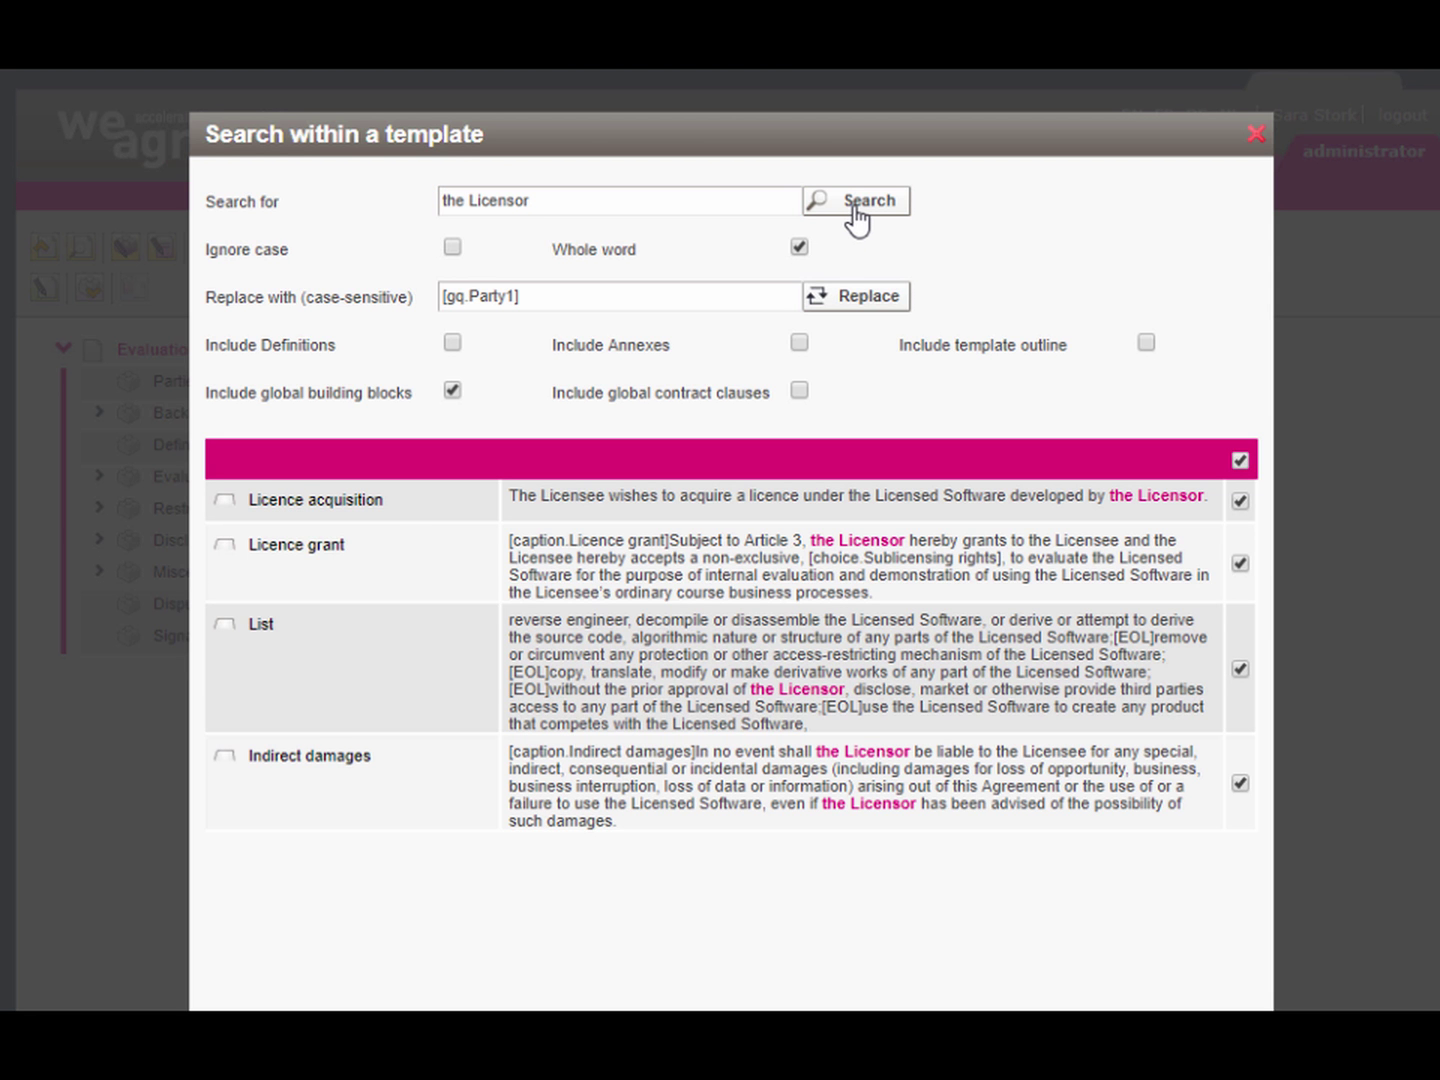
{"action": "left_click", "coordinate": [858, 296]}
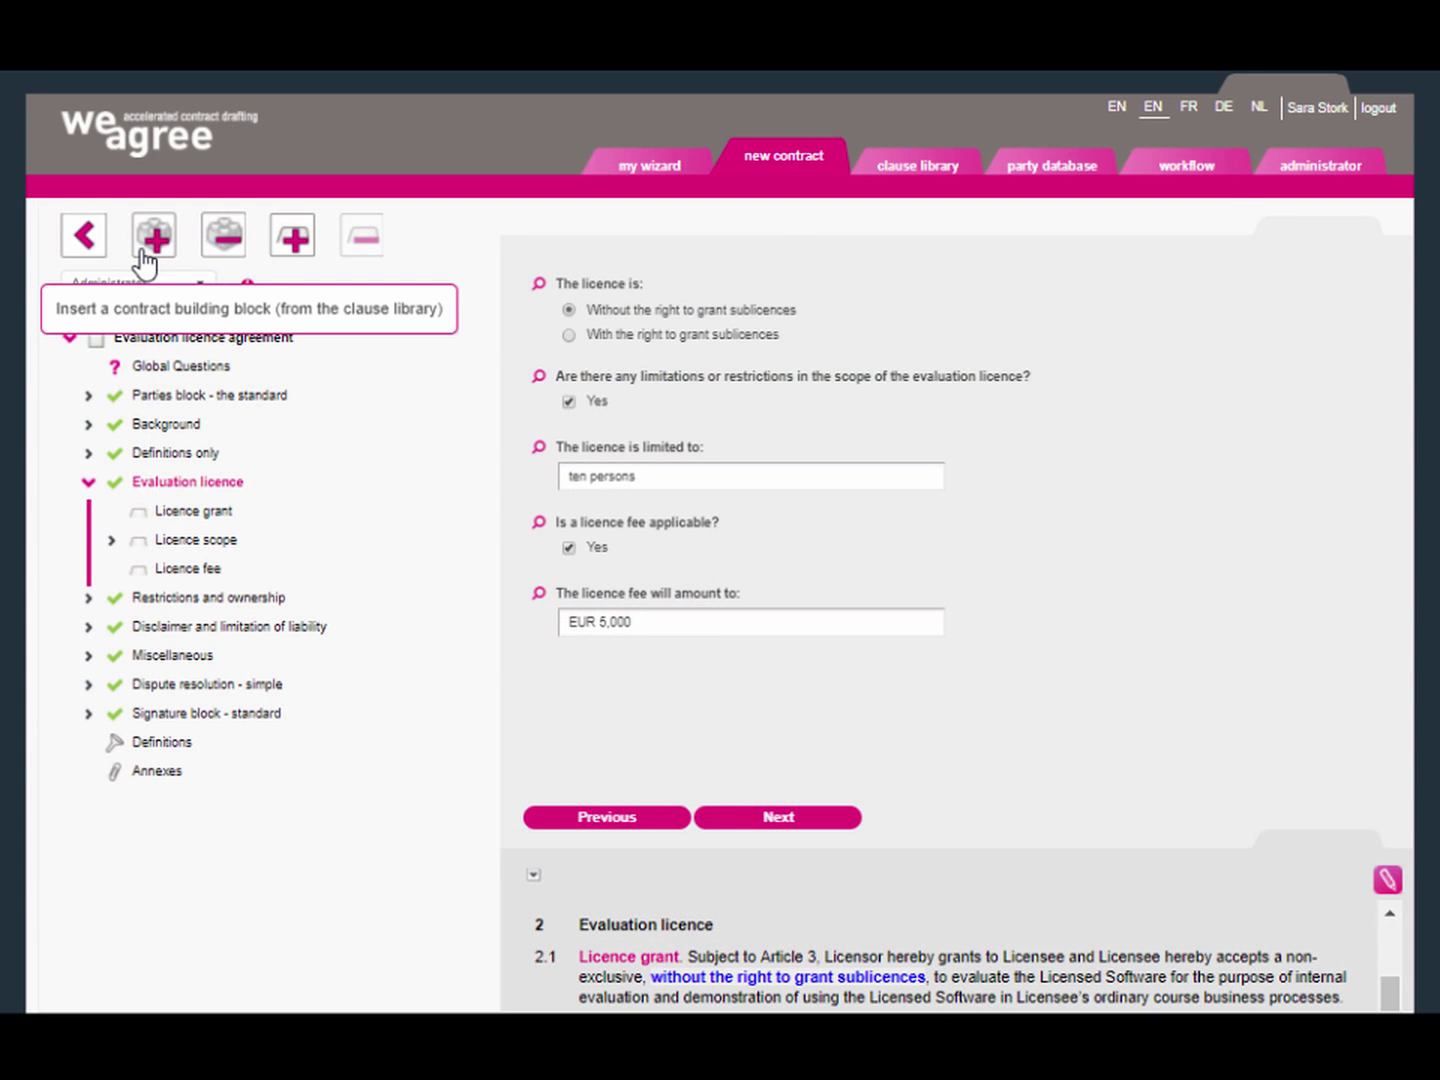
Insert the "Warranties - Operational sales" building block under Disclaimer and limitation of liability in the contract and open the full contract text.
{"action": "left_click", "coordinate": [145, 257]}
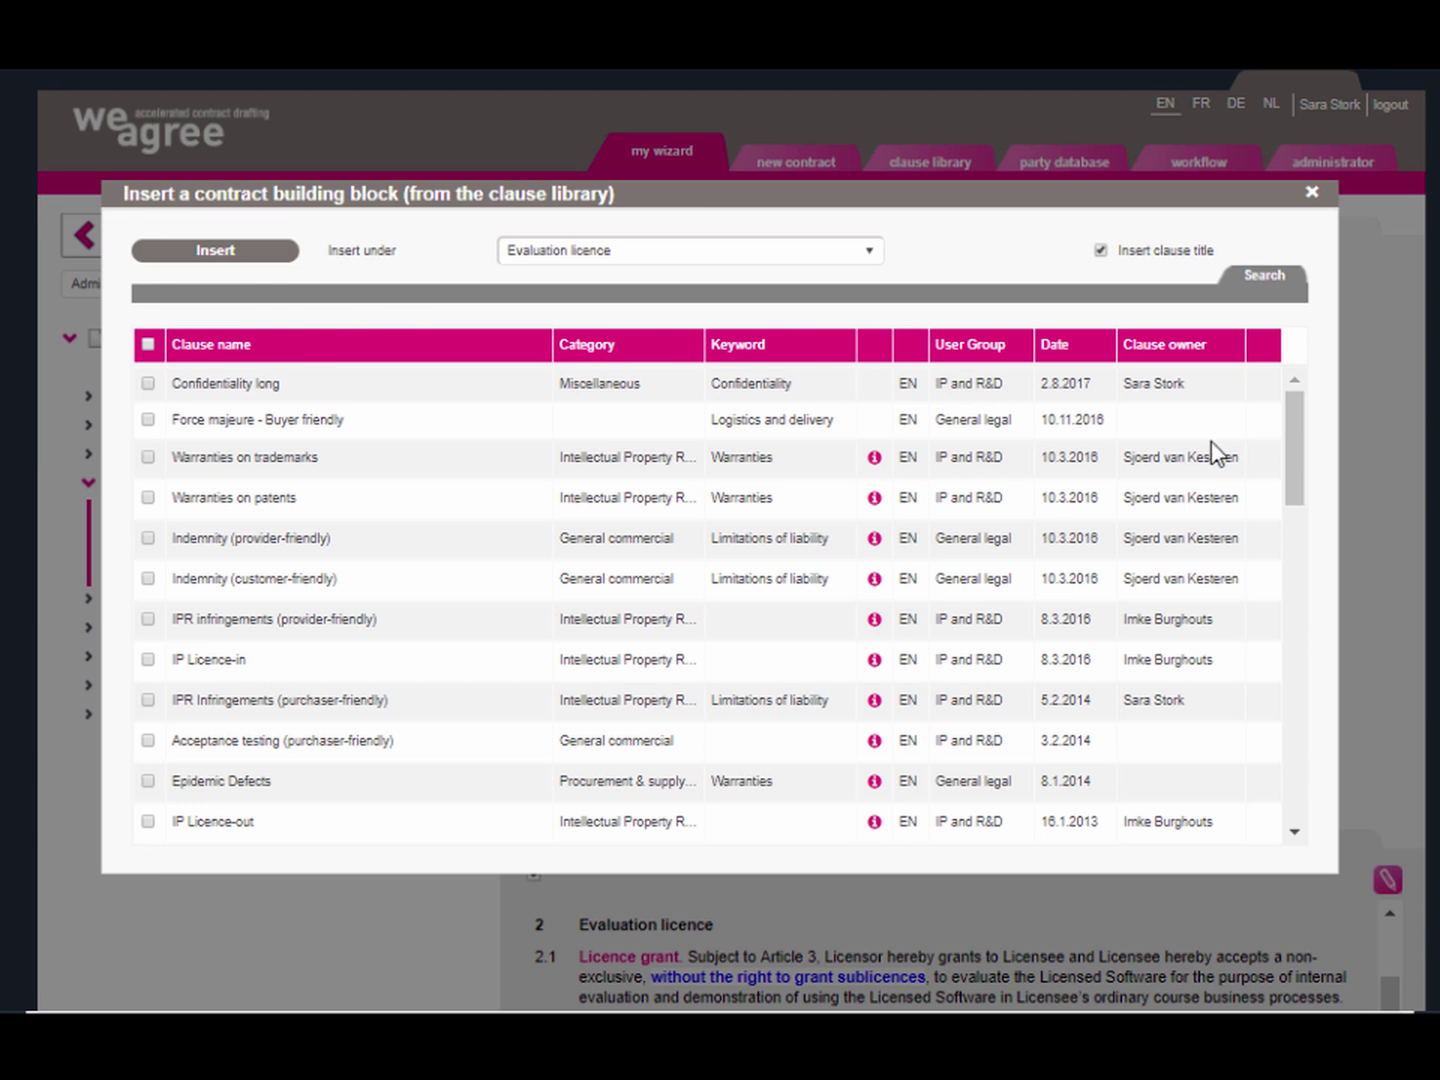
{"action": "left_click_drag", "start_coordinate": [1298, 460], "coordinate": [1290, 736]}
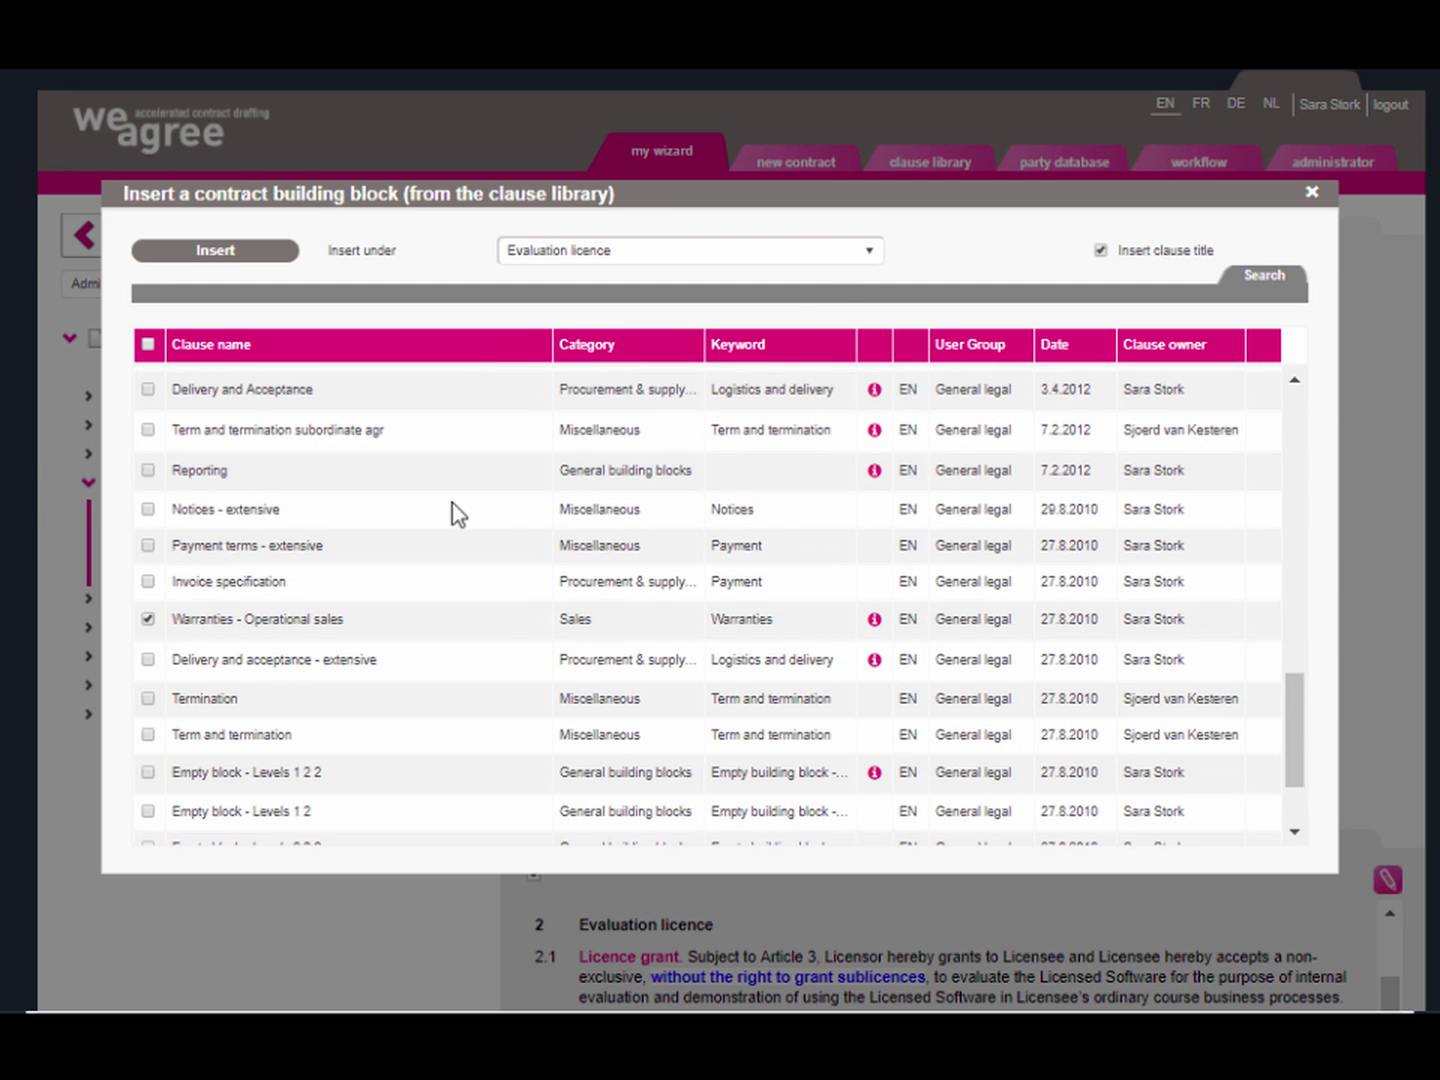
{"action": "left_click", "coordinate": [867, 252]}
{"action": "left_click", "coordinate": [772, 378]}
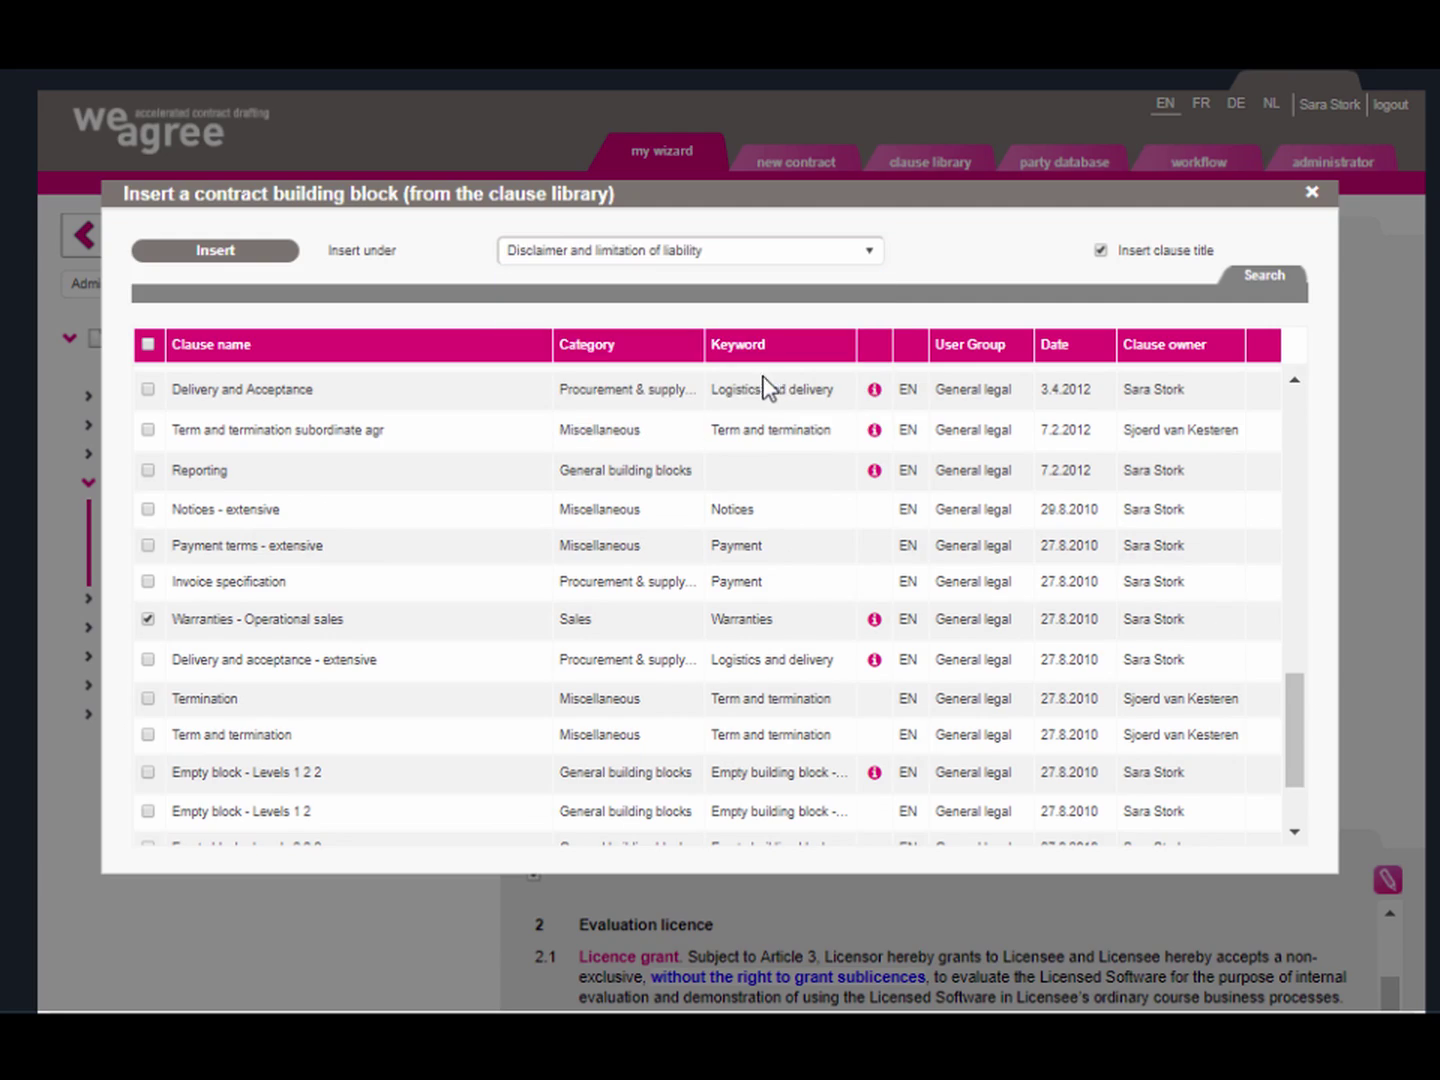
{"action": "left_click", "coordinate": [263, 254]}
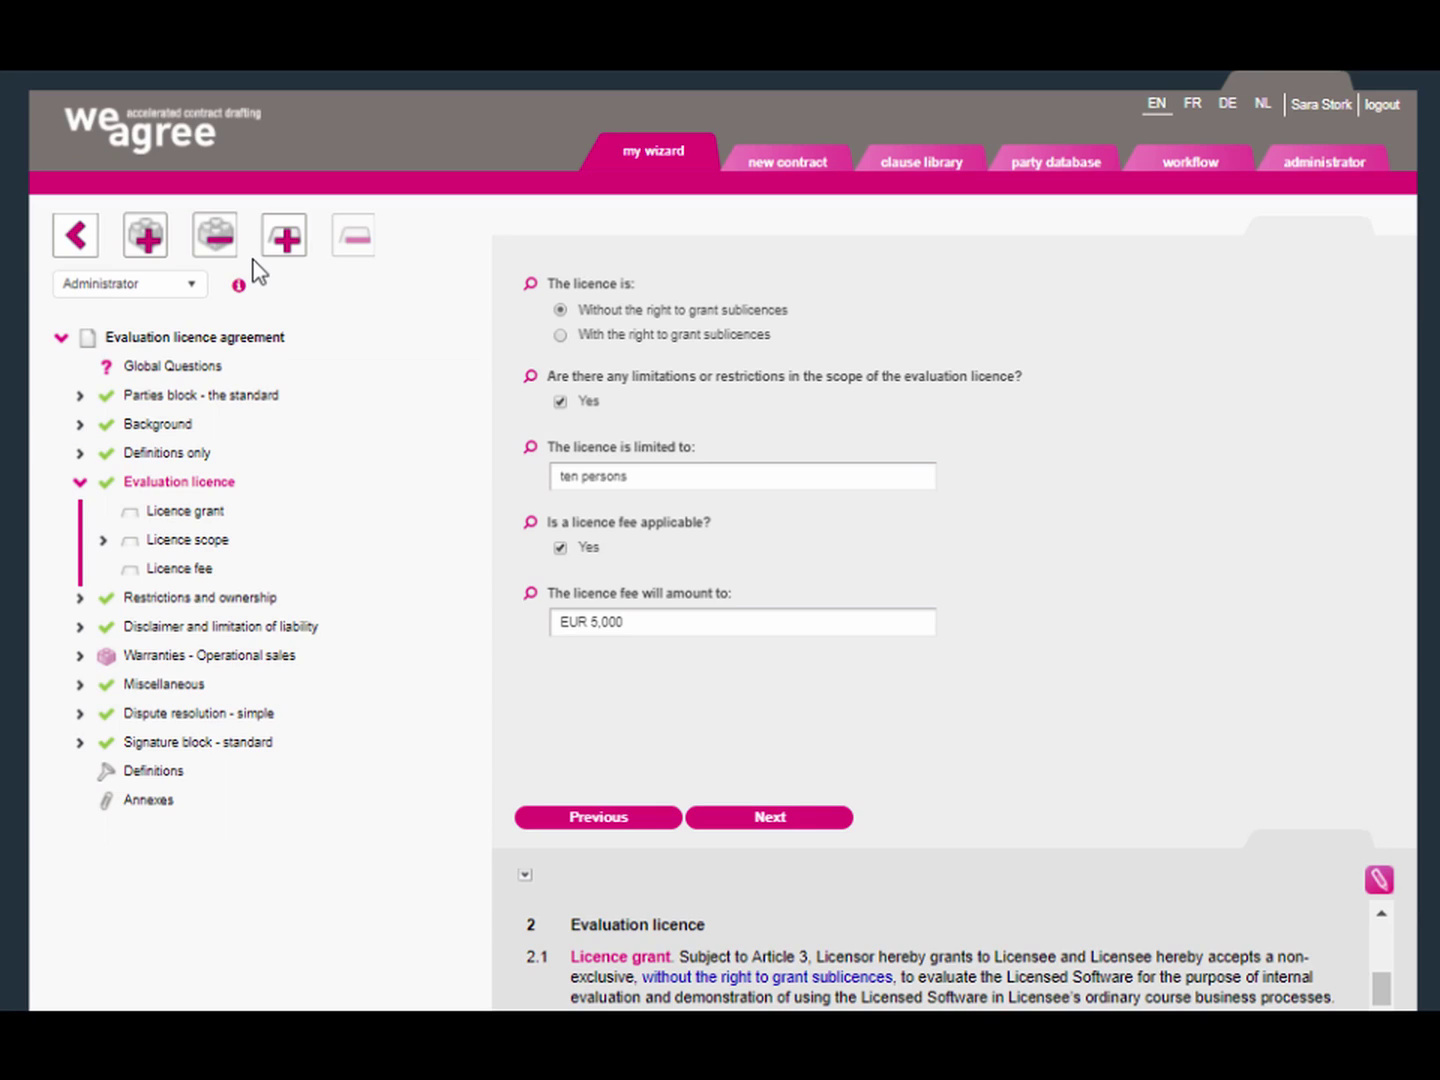
{"action": "left_click", "coordinate": [1379, 883]}
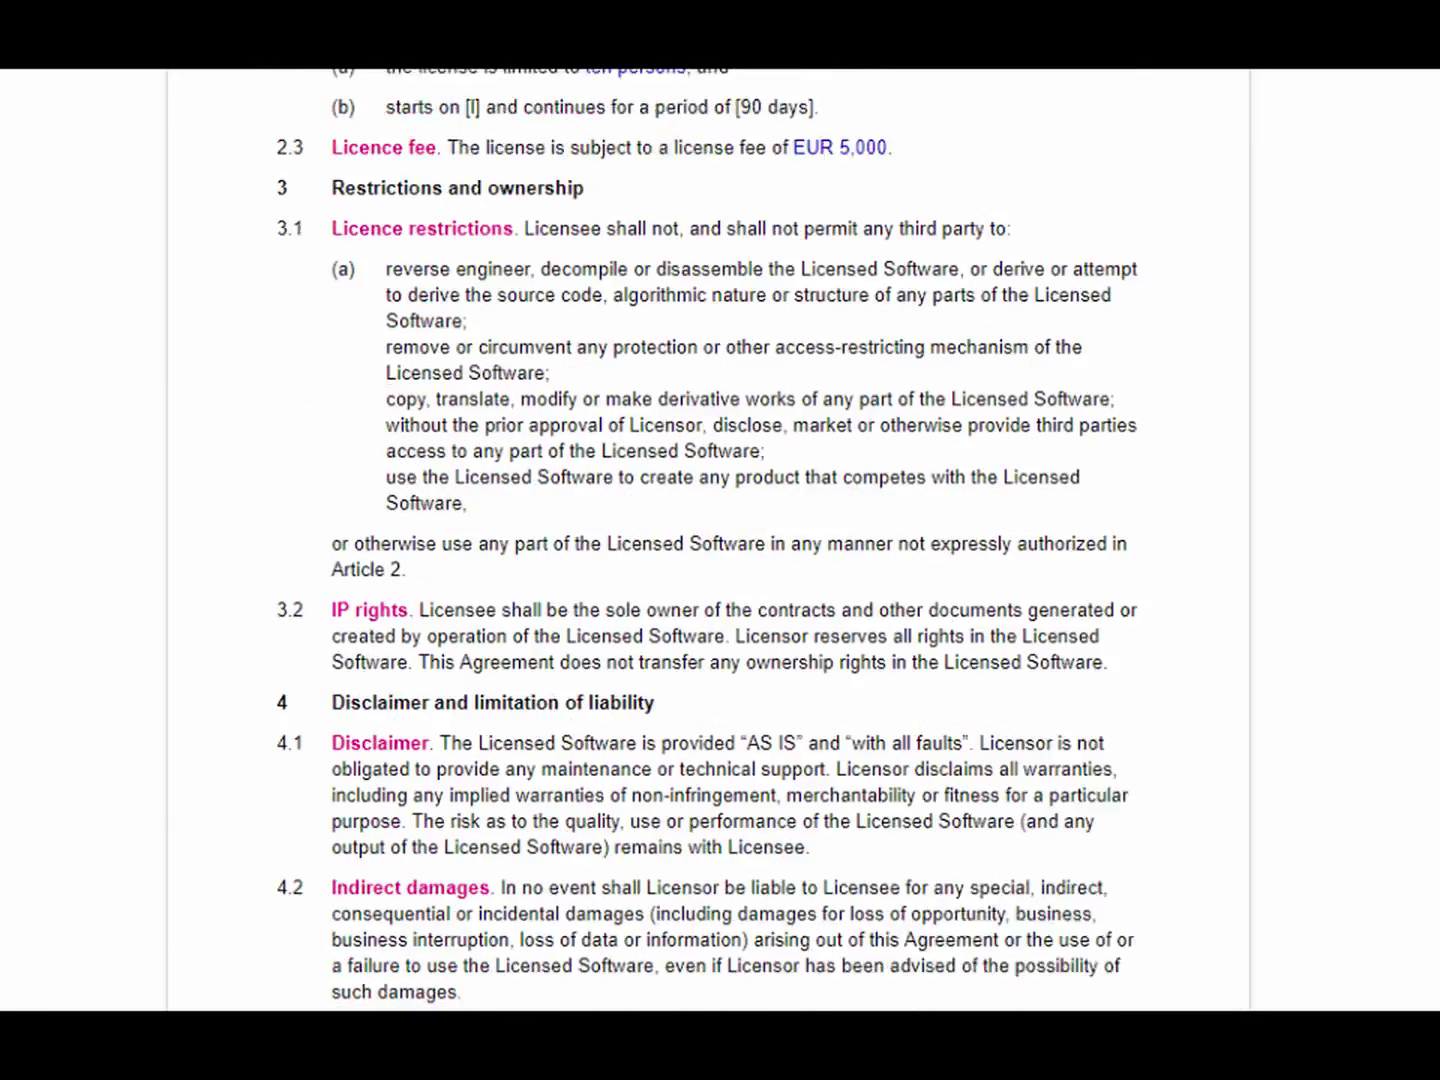